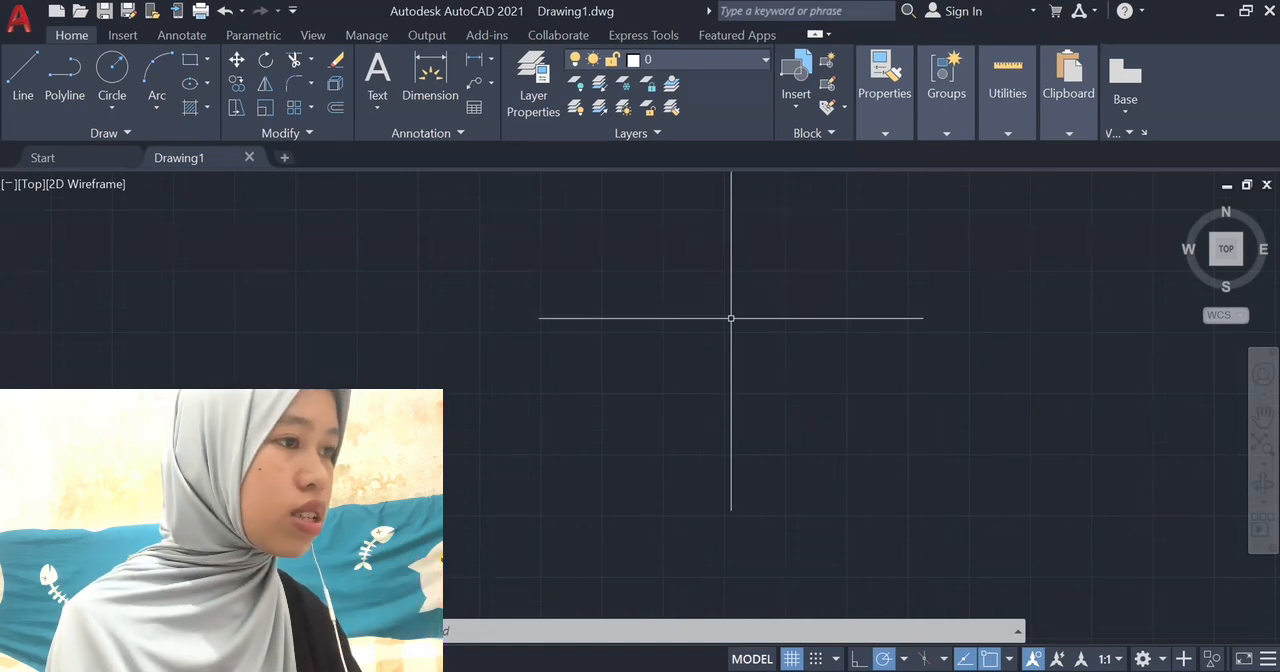
Configure the drawing units to decimal length with 0.0000 precision and centimeters as the insertion scale.
{"action": "type", "text": "UNI"}
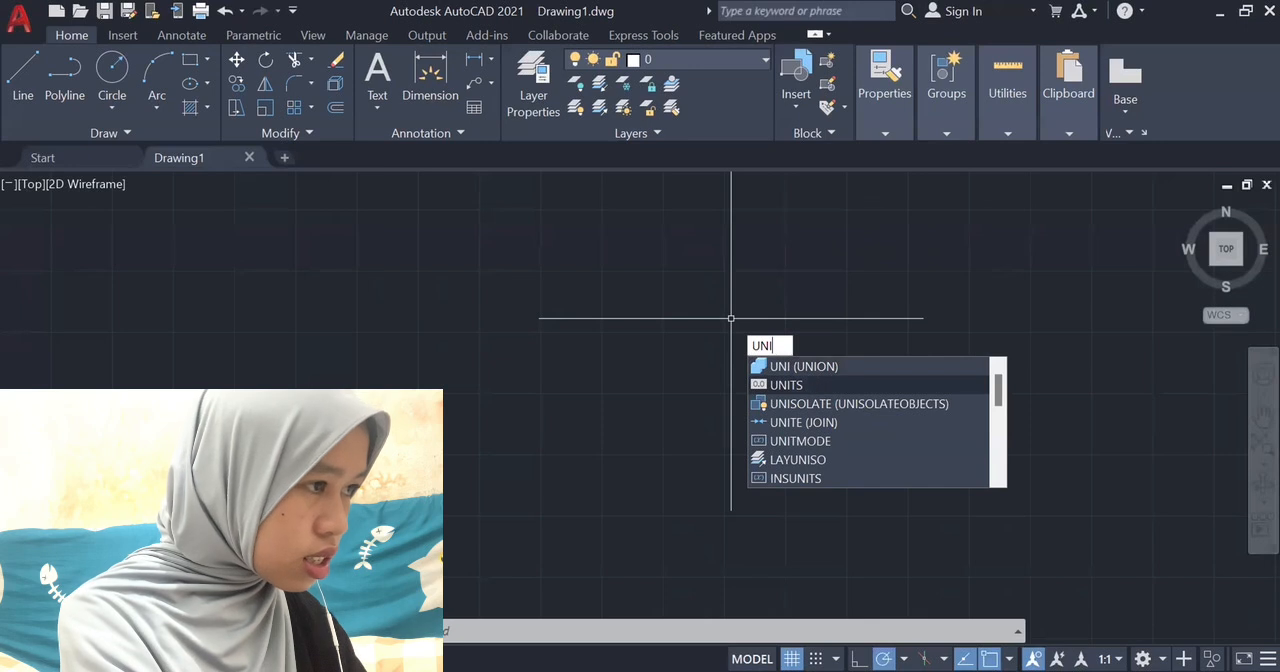
{"action": "key", "text": "Return"}
{"action": "left_click", "coordinate": [549, 198]}
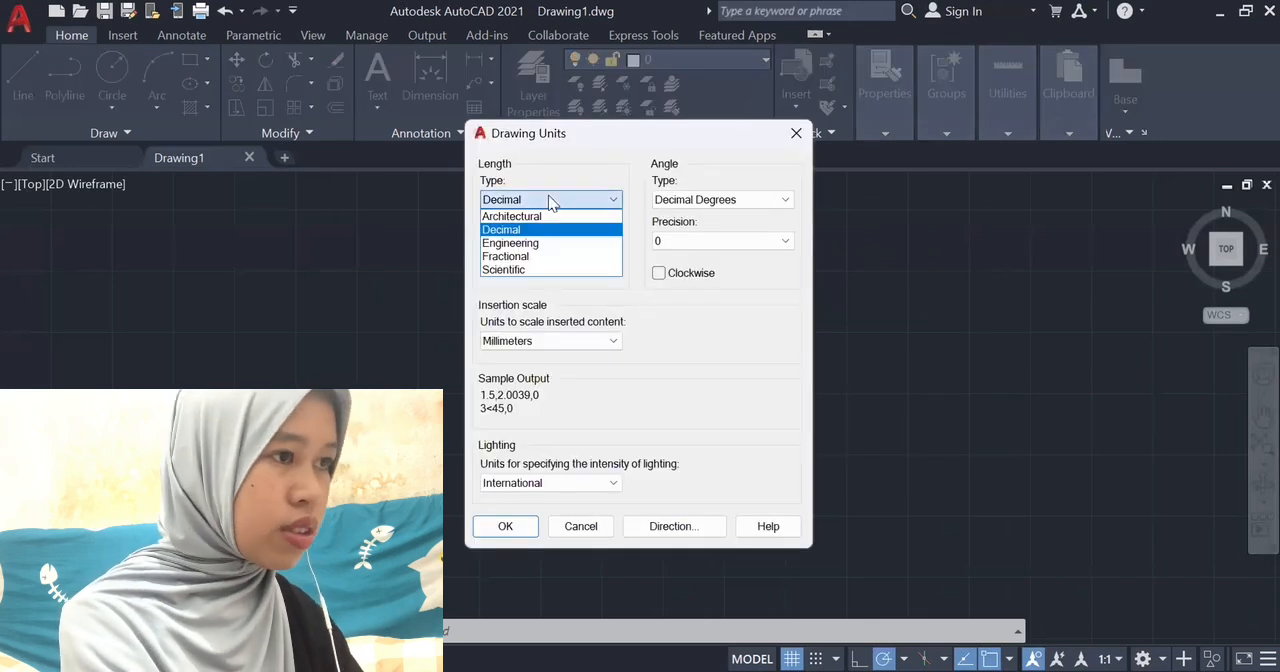
{"action": "left_click", "coordinate": [518, 231]}
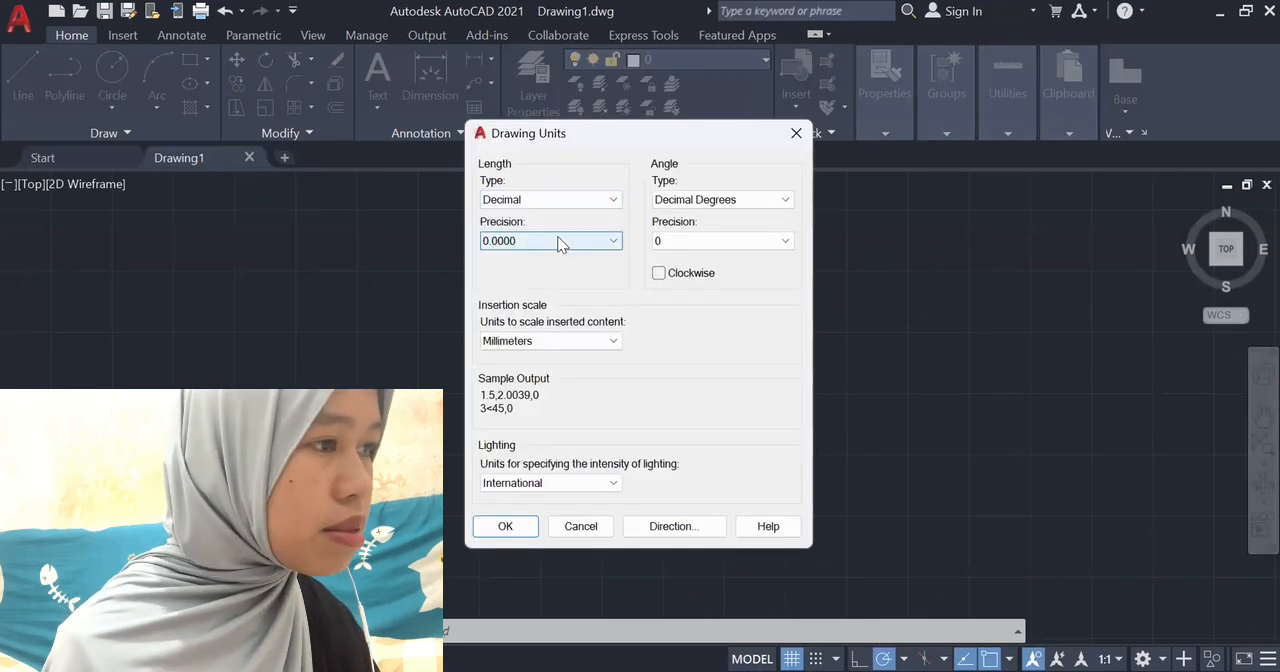
{"action": "left_click", "coordinate": [560, 242]}
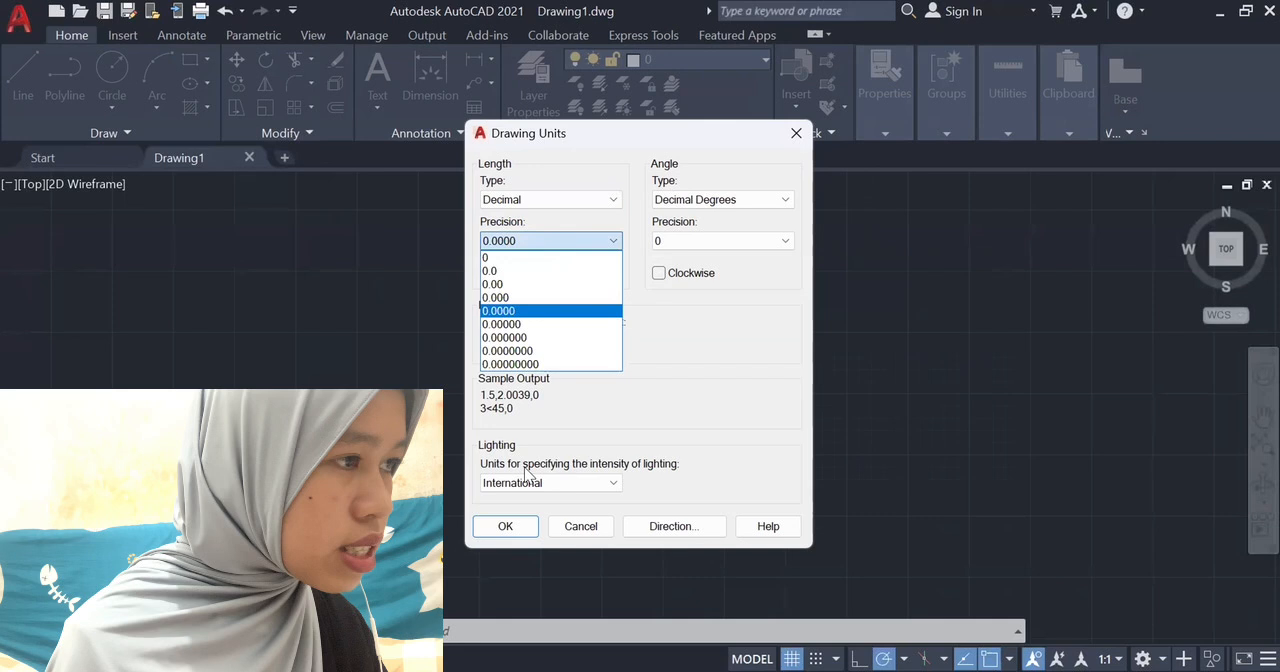
{"action": "left_click", "coordinate": [529, 312]}
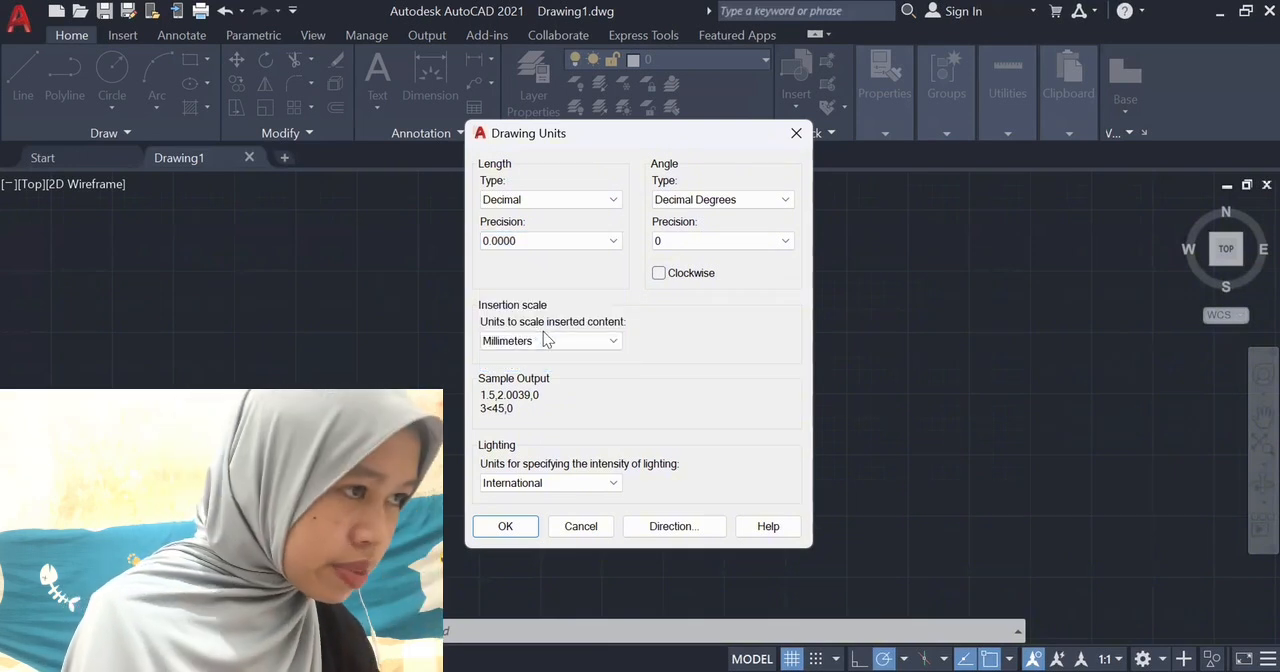
{"action": "left_click", "coordinate": [560, 341]}
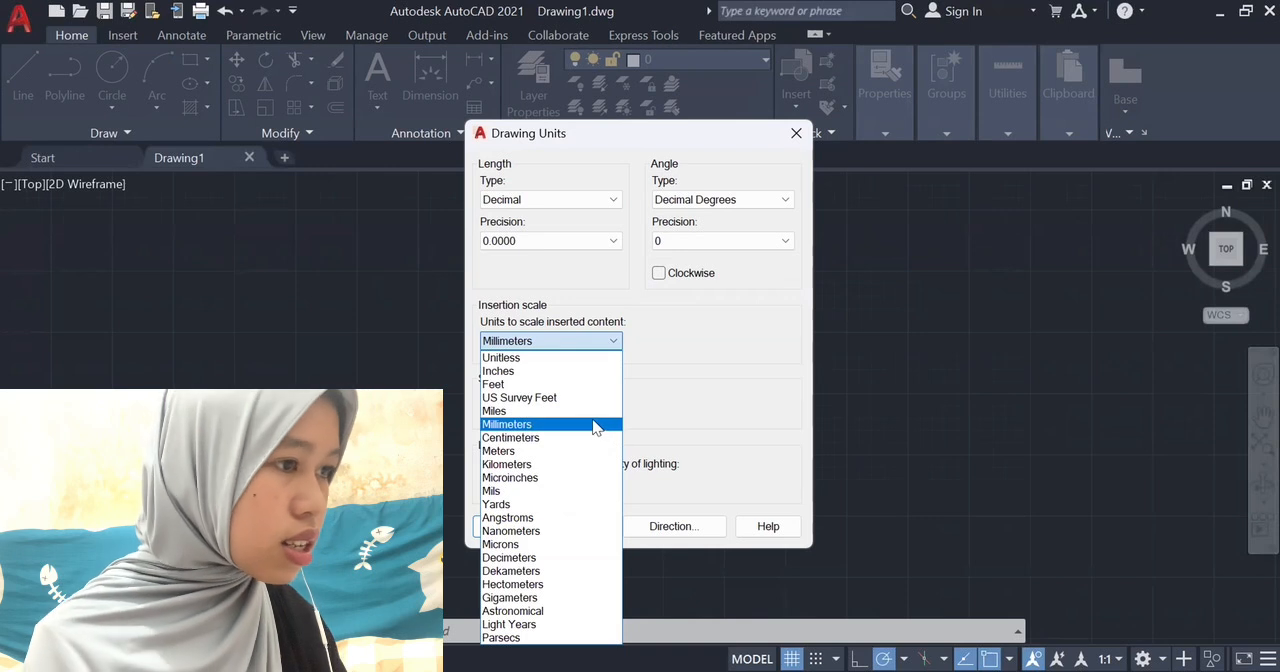
{"action": "left_click", "coordinate": [579, 441]}
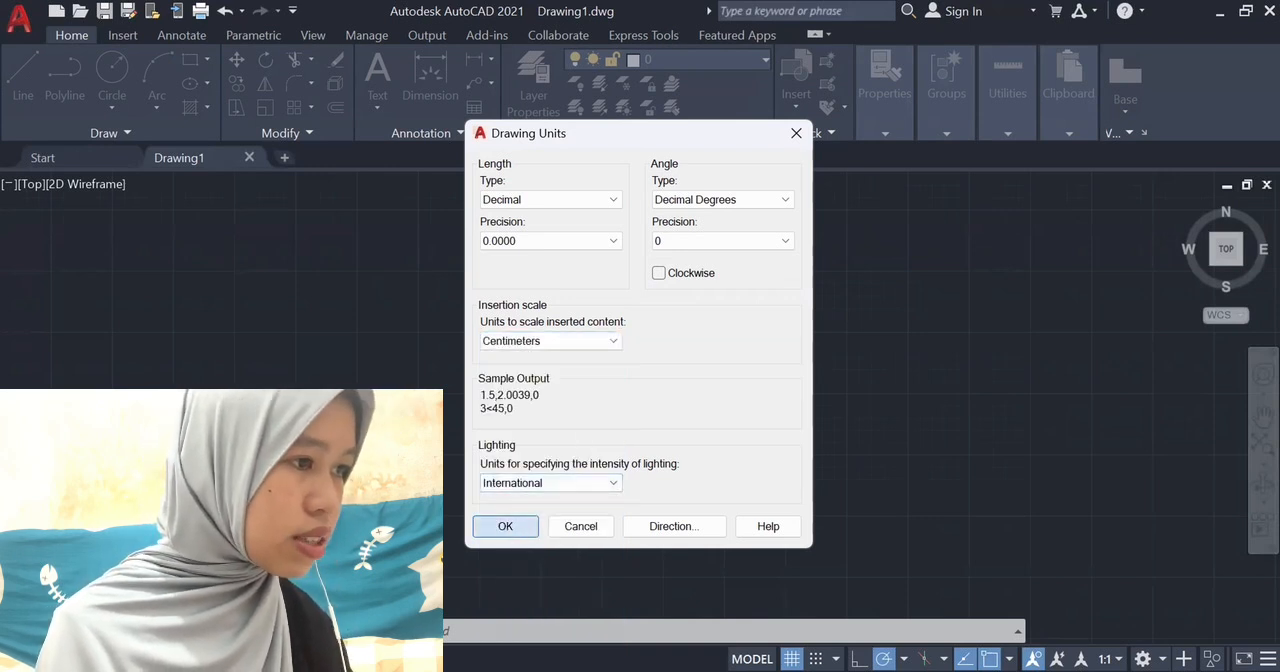
{"action": "left_click", "coordinate": [505, 526]}
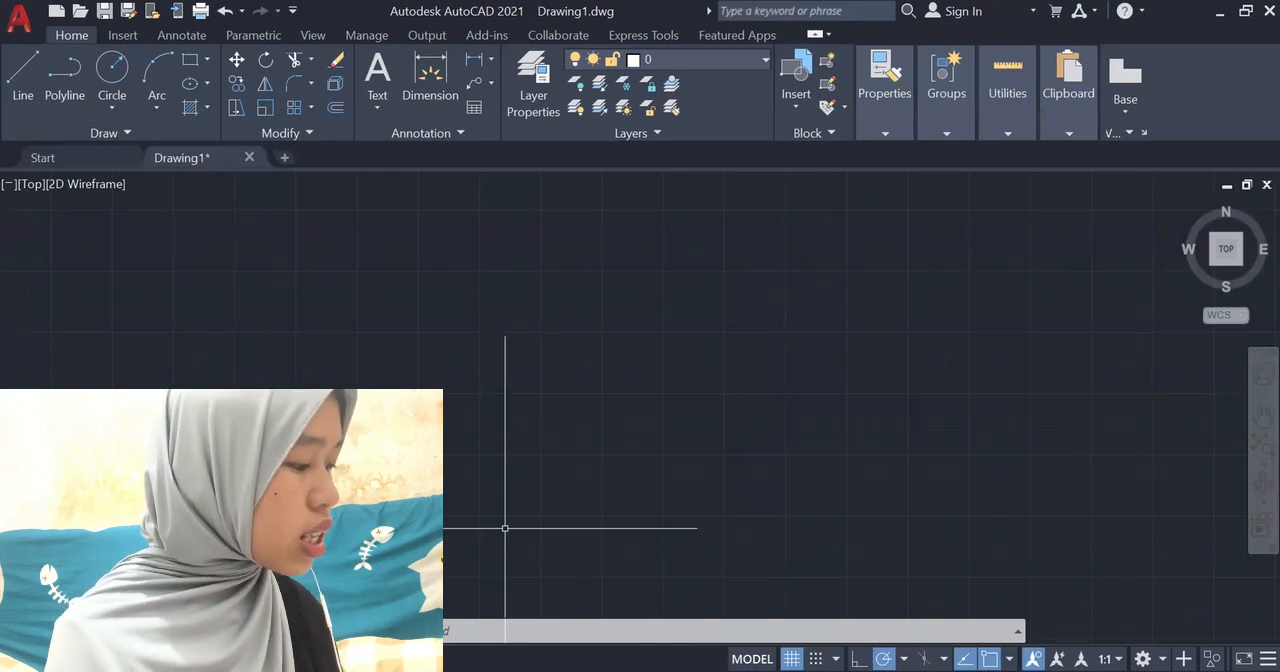
Turn on Snap for the drawing in the drafting settings.
{"action": "type", "text": "DS"}
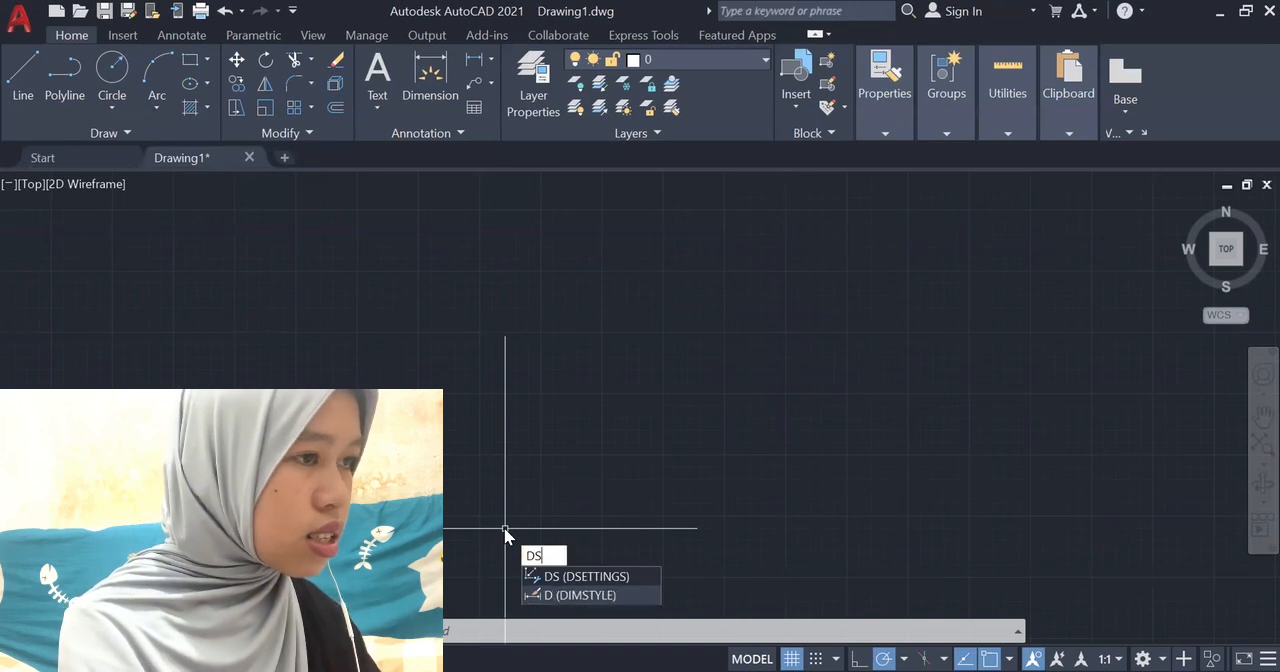
{"action": "key", "text": "Return"}
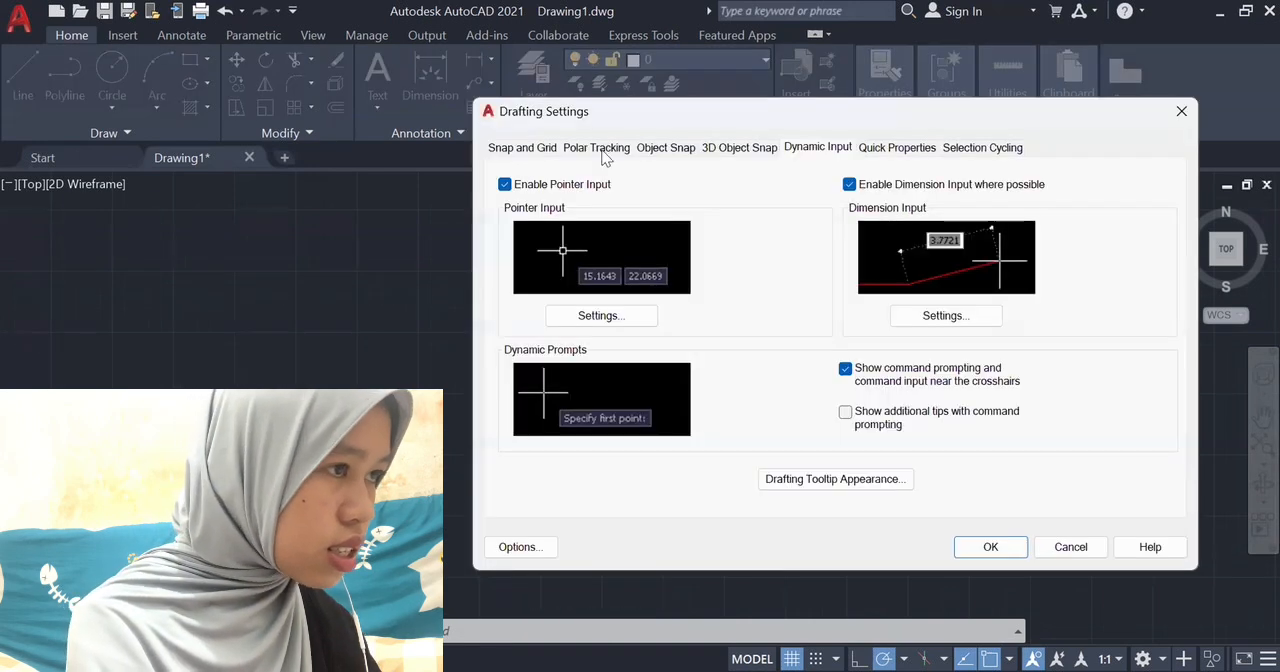
{"action": "left_click", "coordinate": [520, 148]}
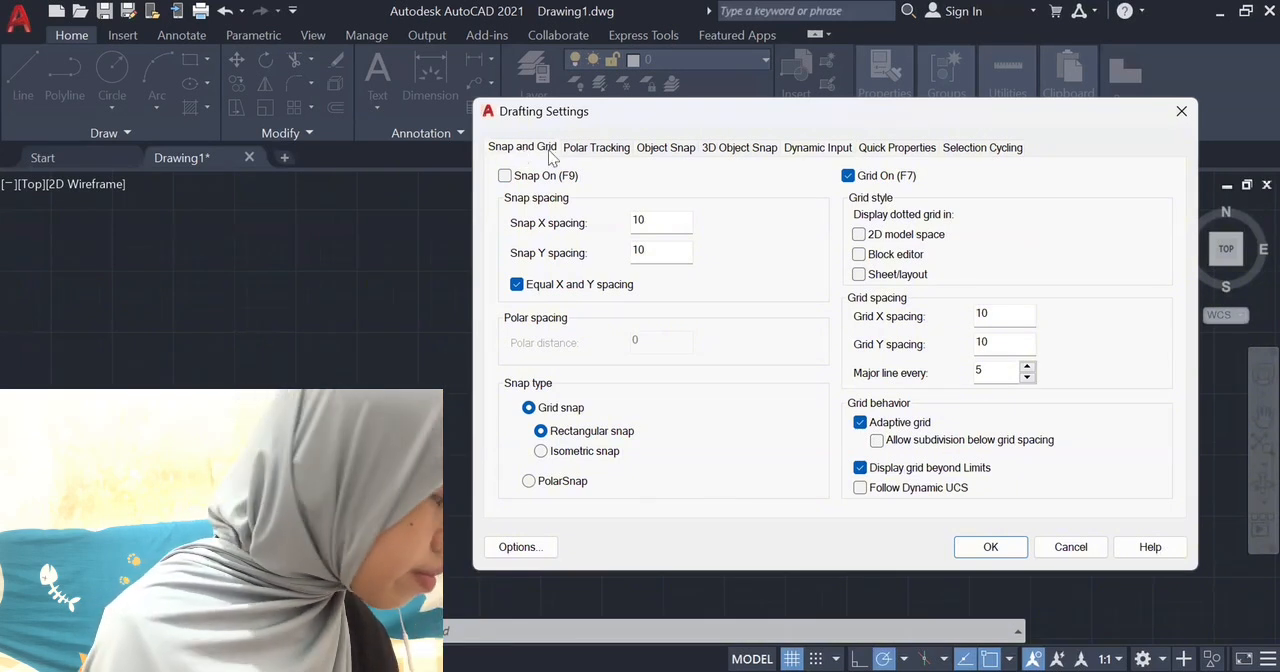
{"action": "left_click", "coordinate": [597, 148]}
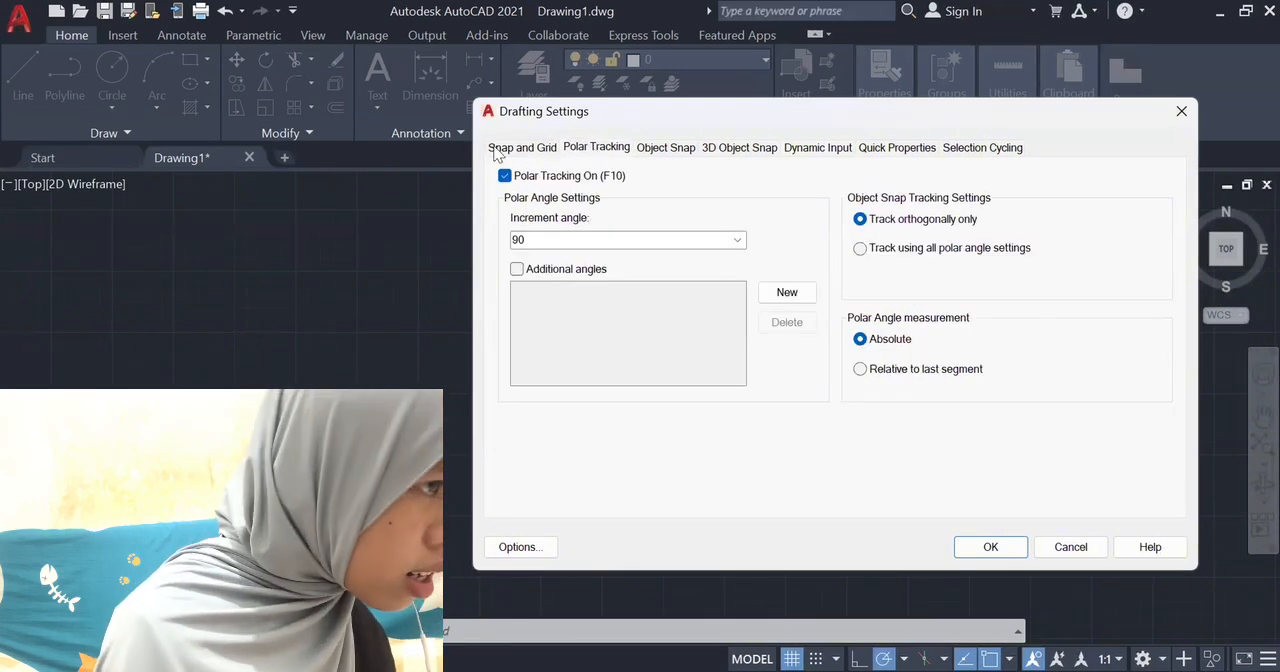
{"action": "left_click", "coordinate": [492, 148]}
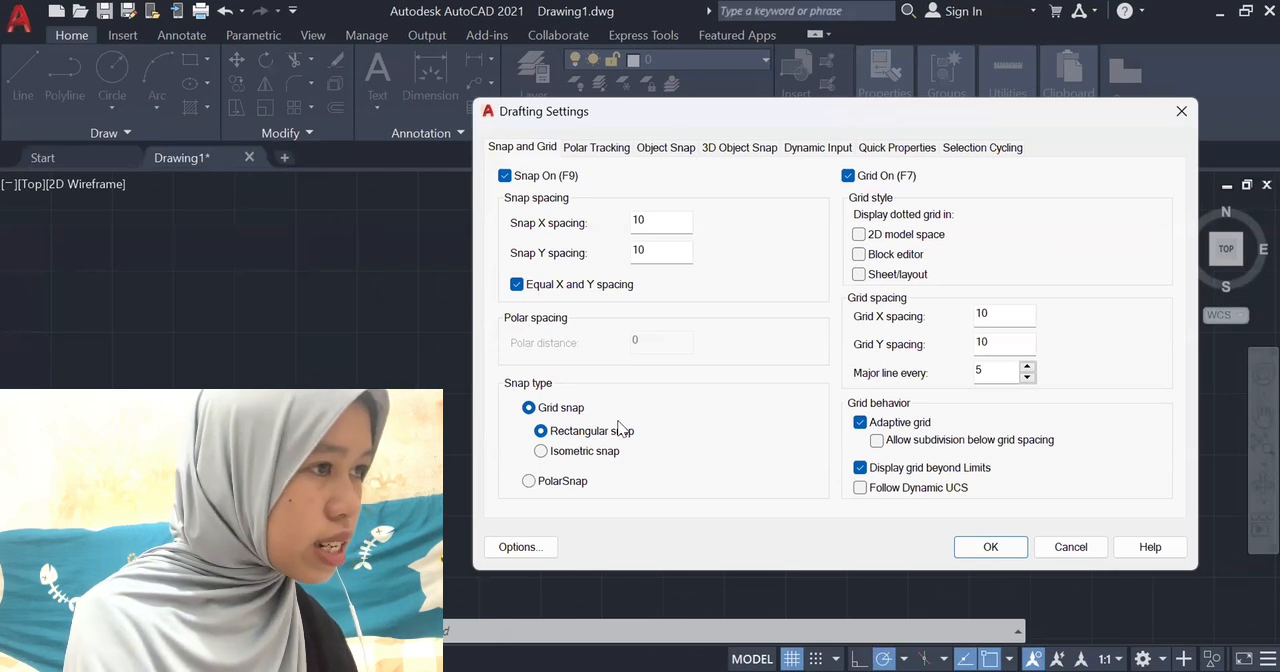
Set the polar tracking increment angle to 90 degrees.
{"action": "left_click", "coordinate": [583, 148]}
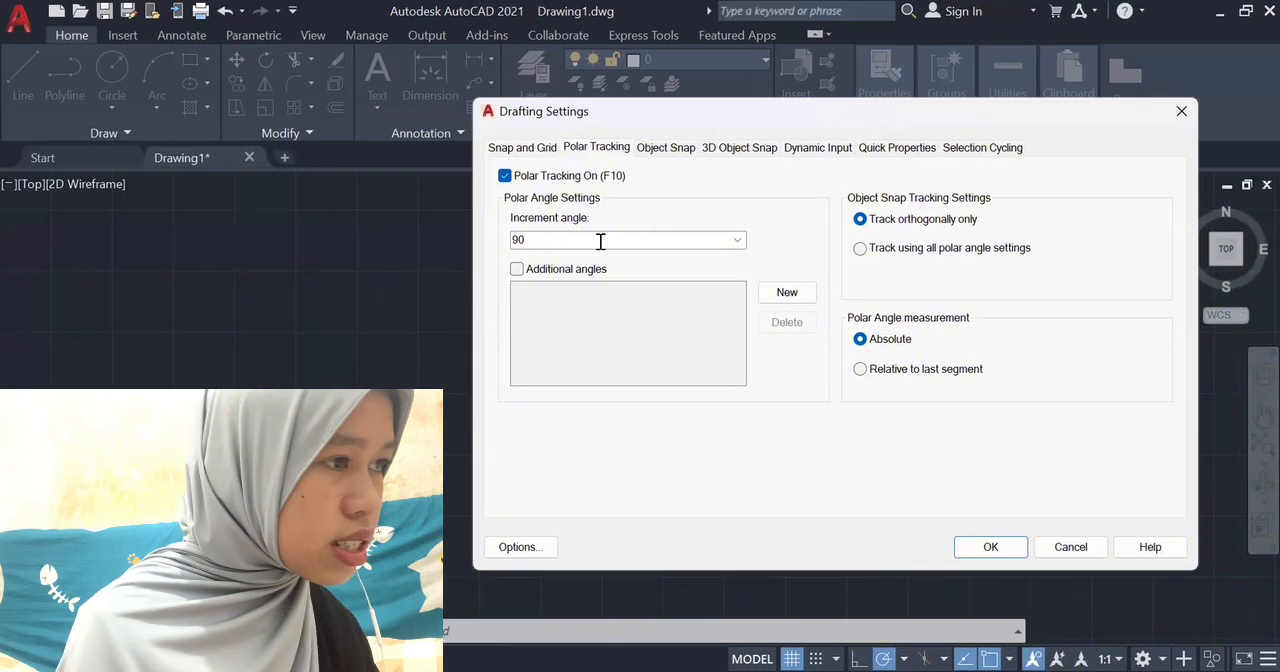
{"action": "left_click", "coordinate": [737, 240]}
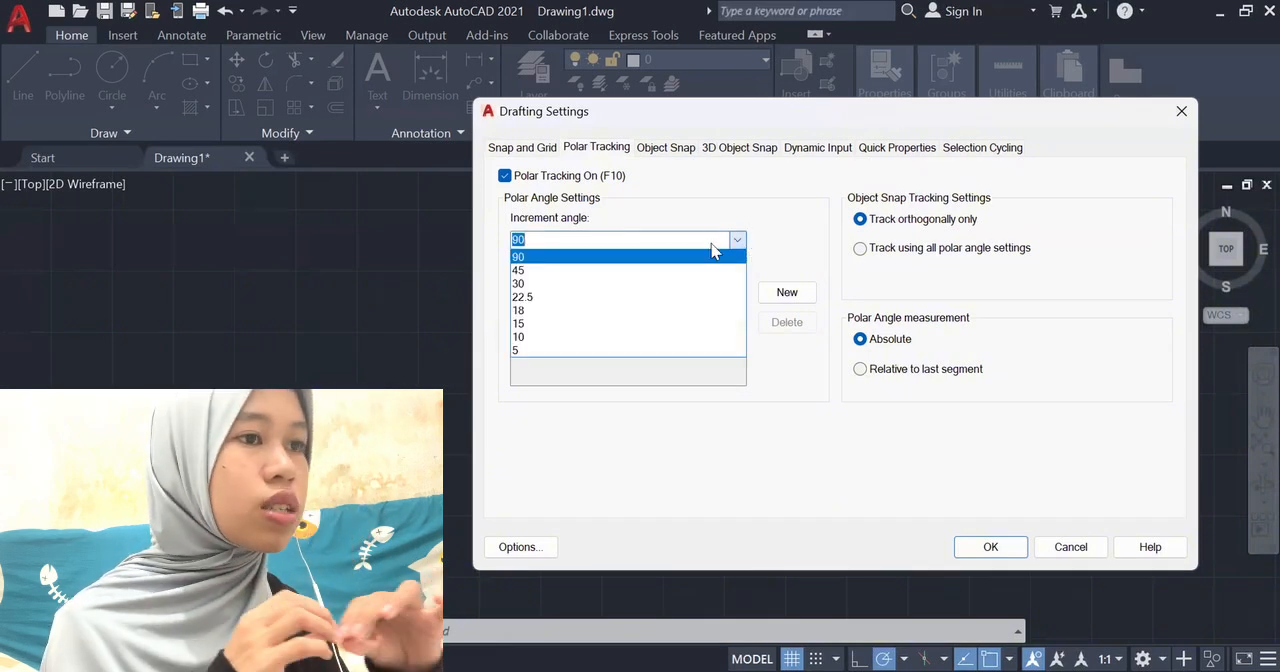
{"action": "left_click", "coordinate": [533, 260]}
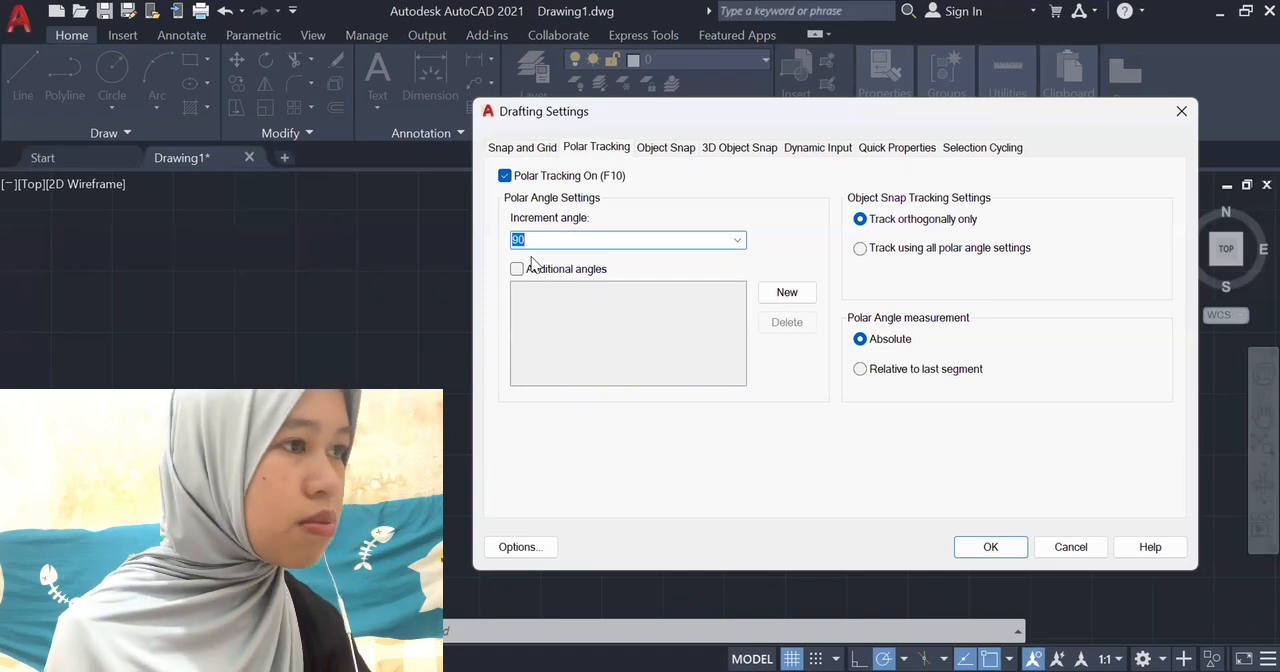
Check the object snap modes, then select all 3D object snap modes and apply the drafting settings.
{"action": "left_click", "coordinate": [664, 149]}
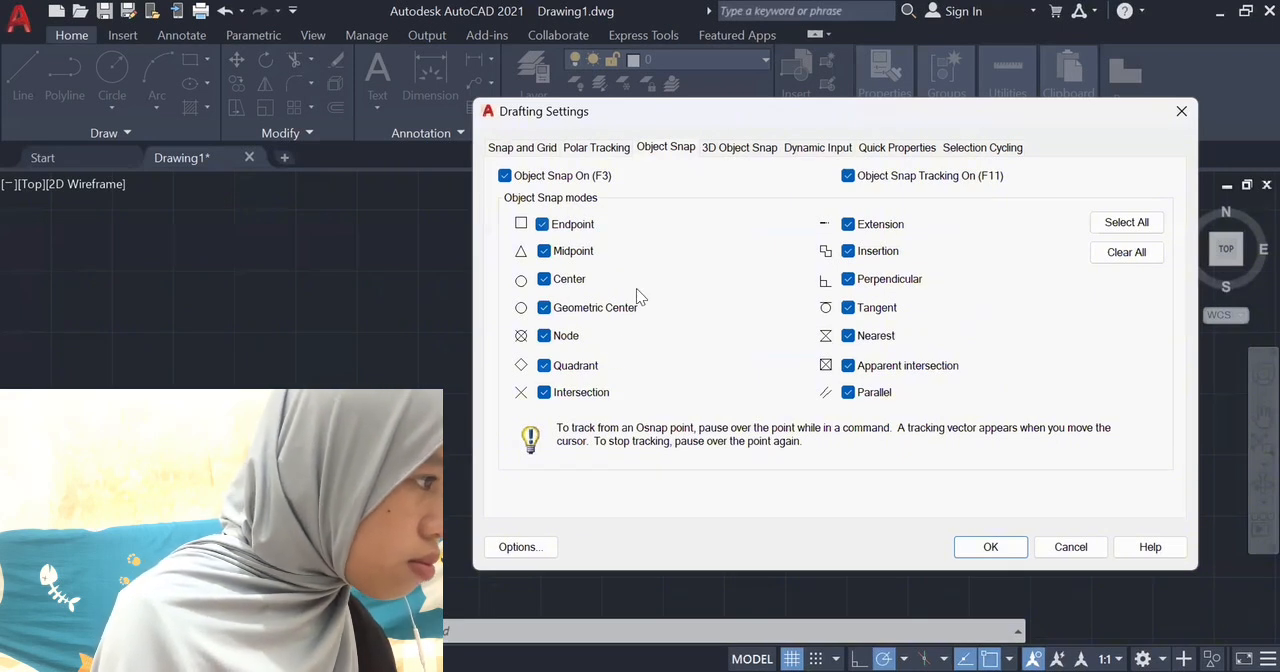
{"action": "left_click", "coordinate": [763, 151]}
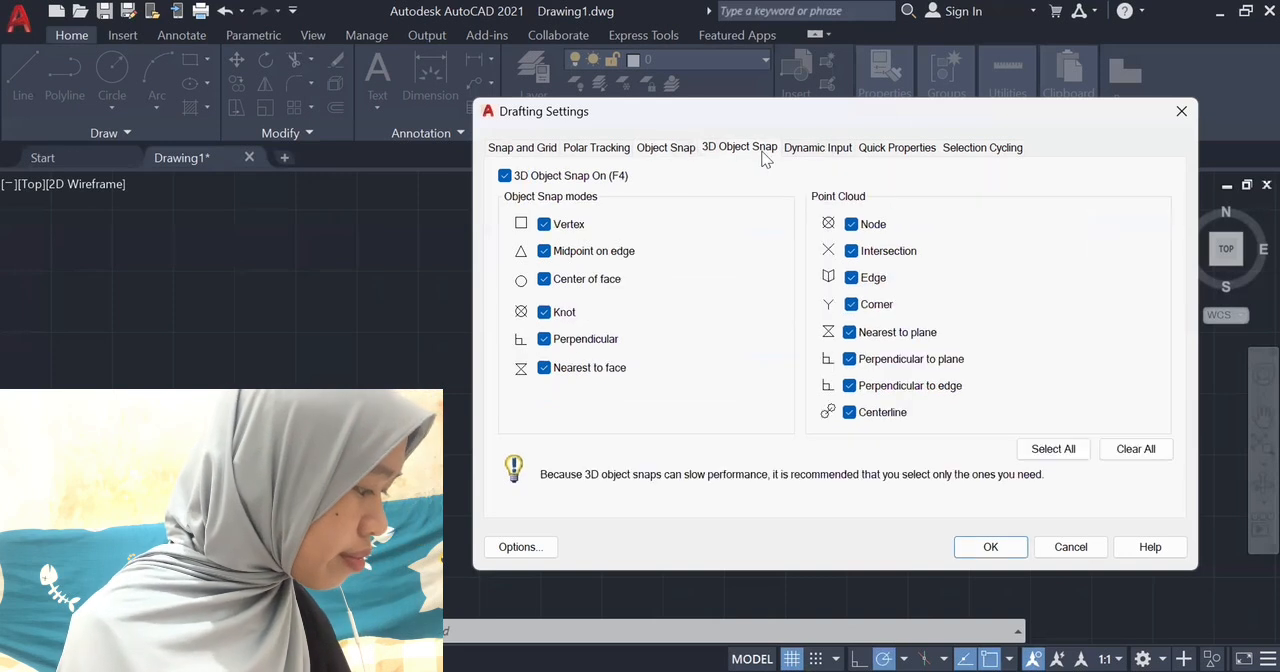
{"action": "left_click", "coordinate": [1045, 450]}
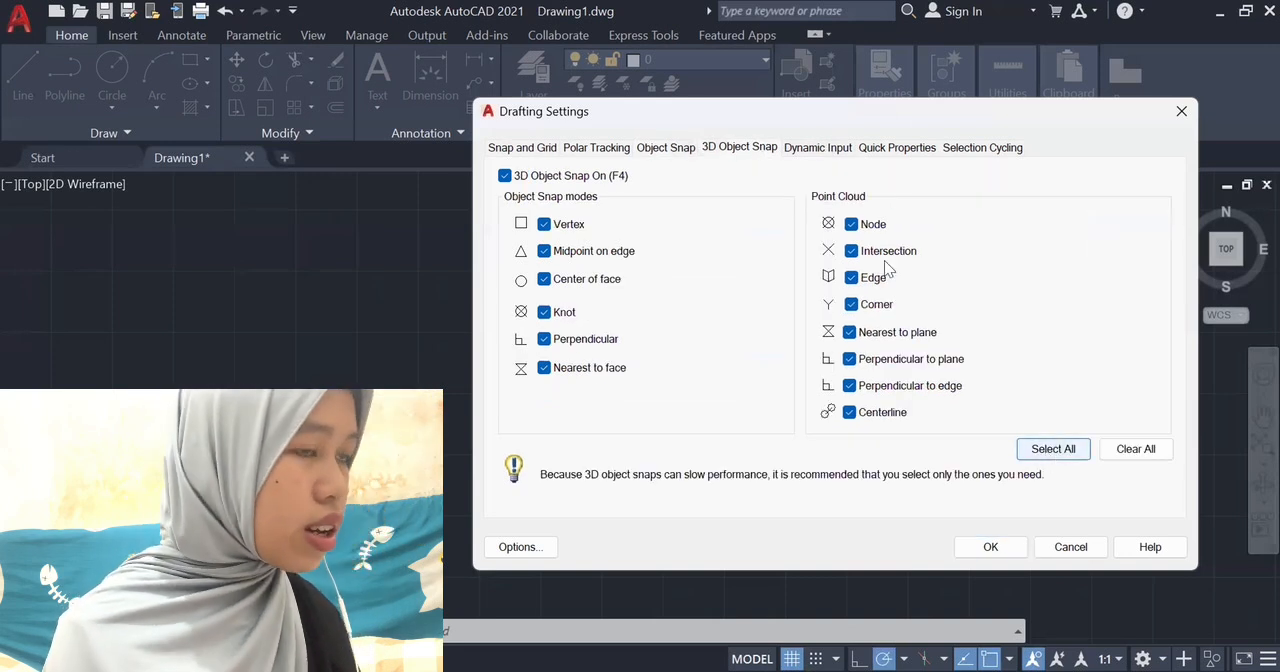
{"action": "left_click", "coordinate": [990, 550]}
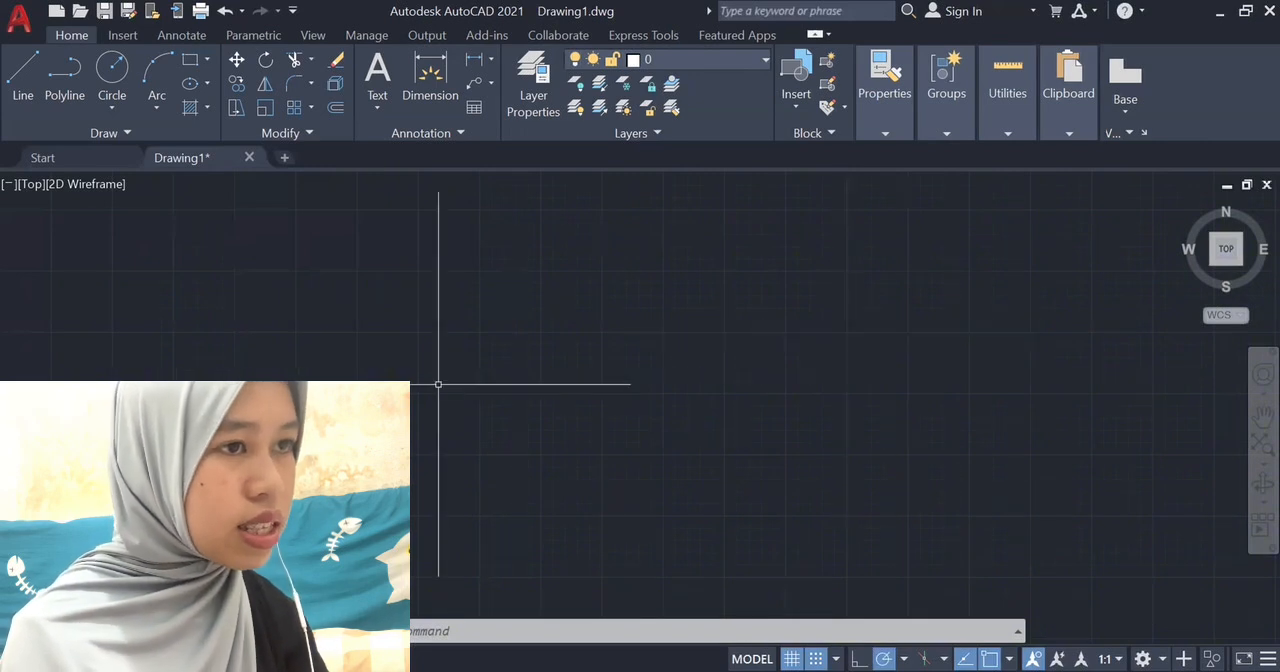
Draw a closed right triangle with lines: a horizontal side about 1520 long, a vertical side down from its right end, and a hypotenuse about 1582 long.
{"action": "type", "text": "l"}
{"action": "key", "text": "Return"}
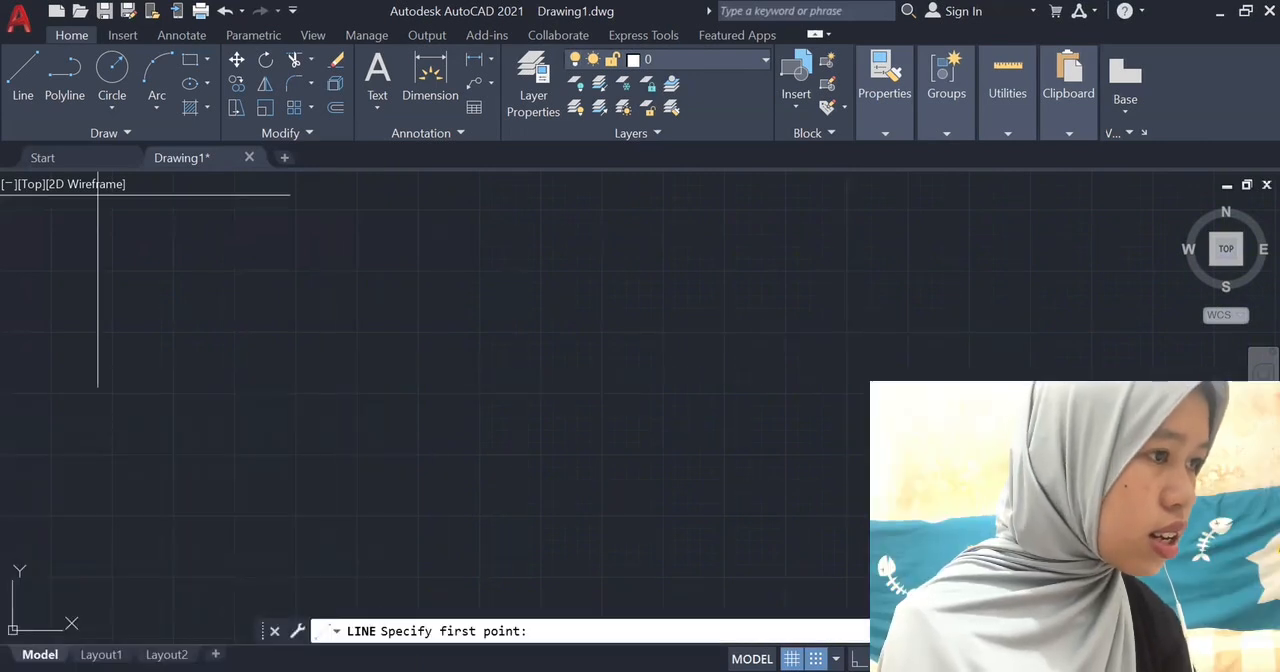
{"action": "left_click", "coordinate": [296, 349]}
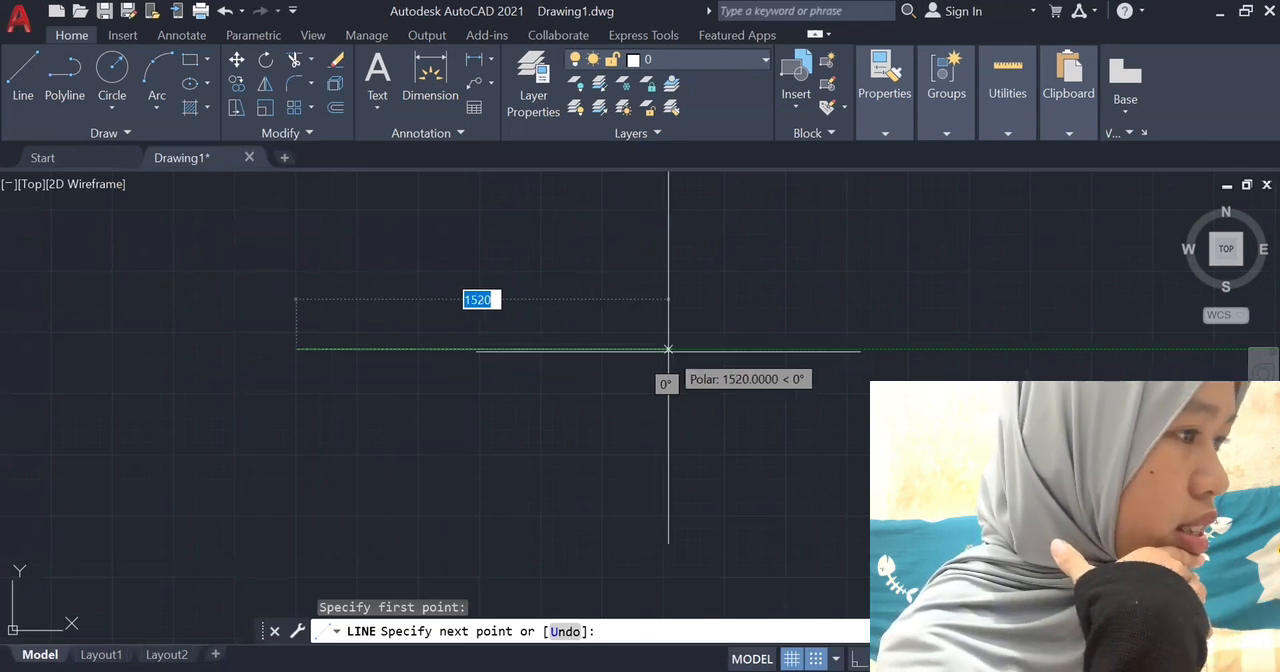
{"action": "left_click", "coordinate": [668, 349]}
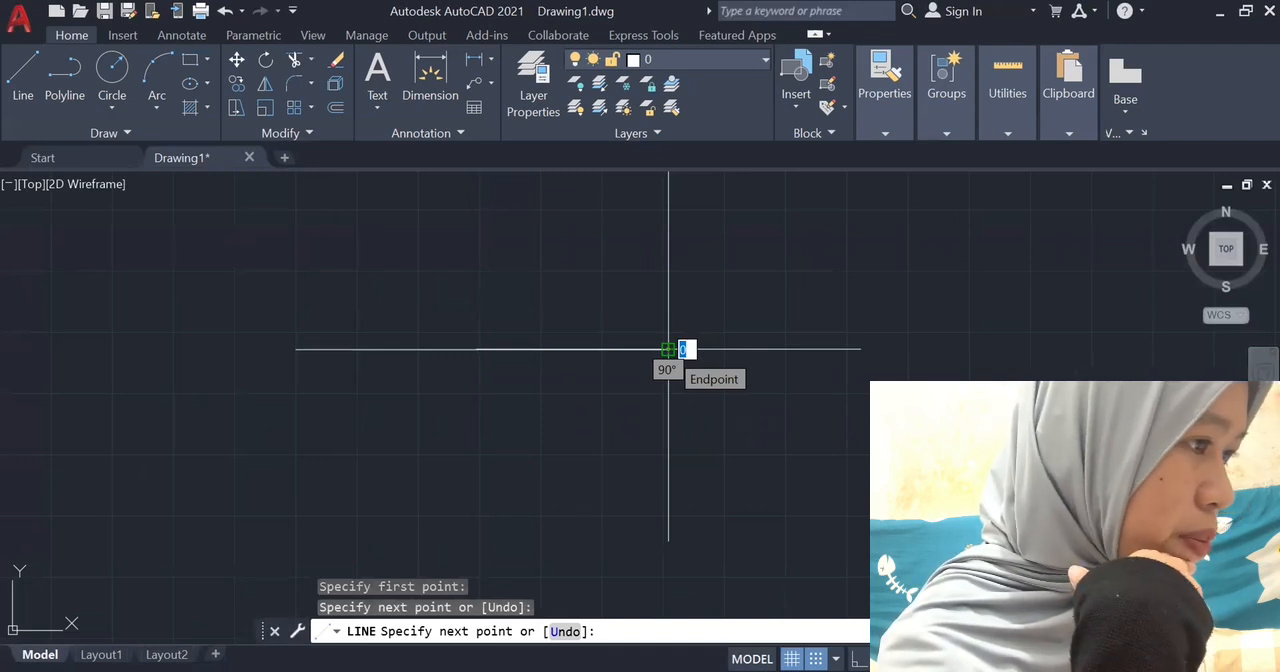
{"action": "left_click", "coordinate": [668, 457]}
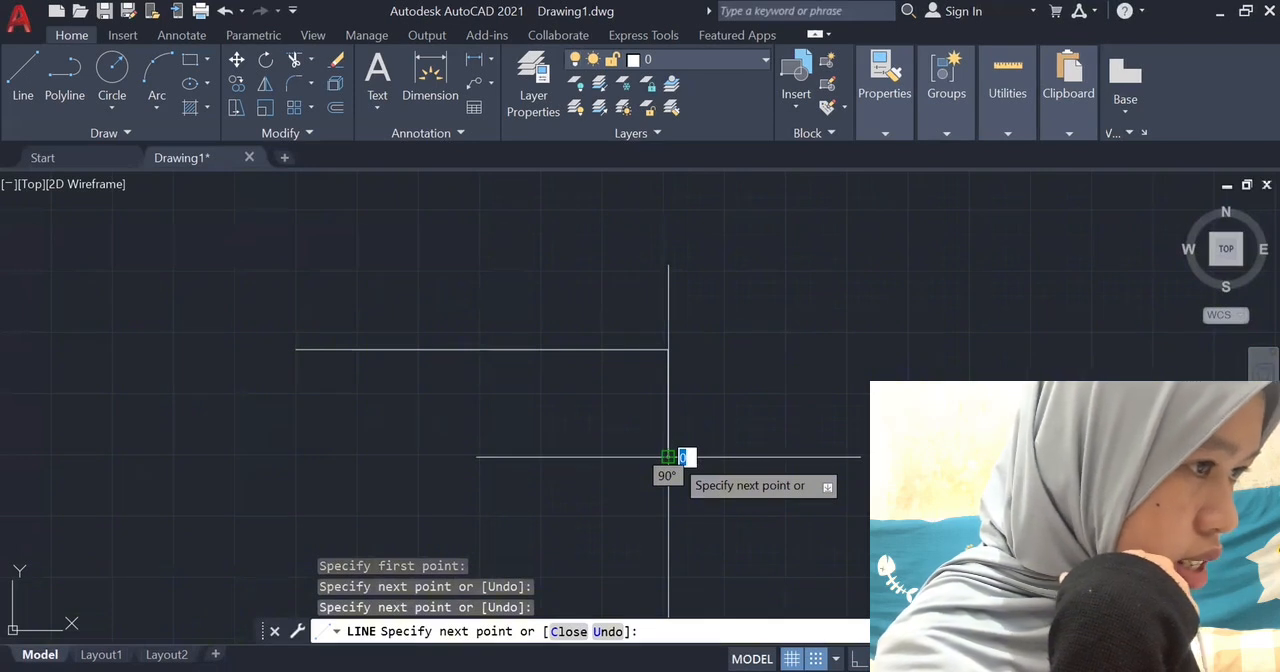
{"action": "left_click", "coordinate": [296, 349]}
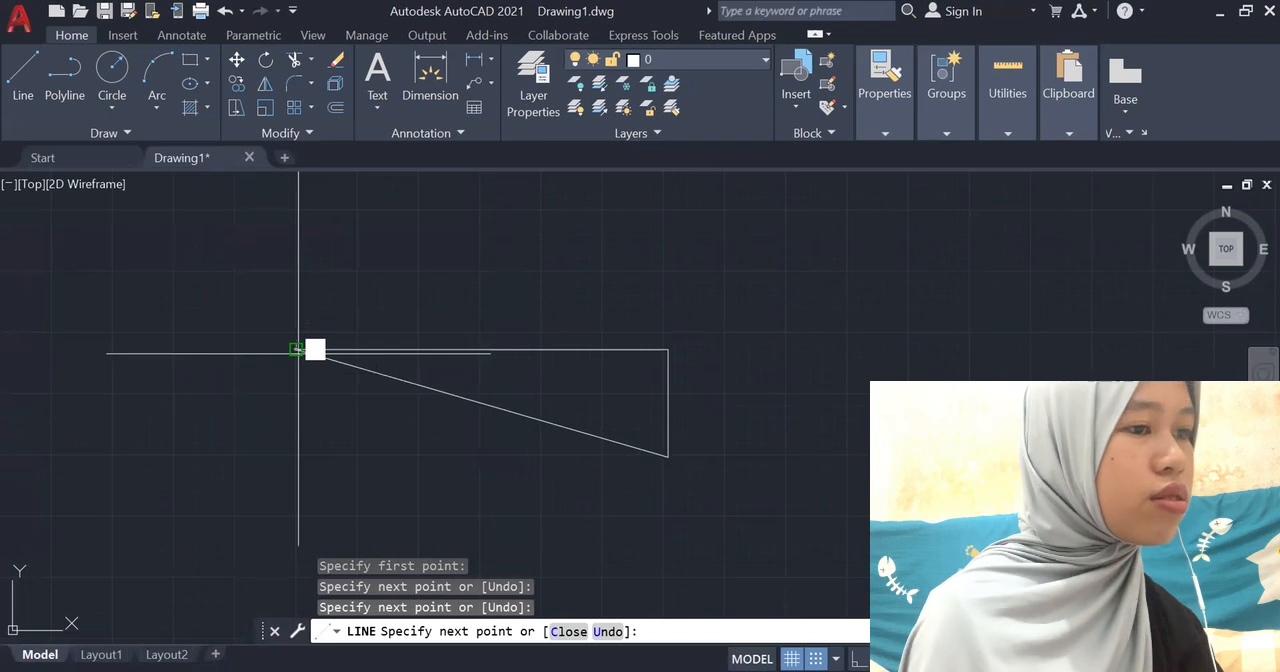
{"action": "left_click", "coordinate": [297, 349]}
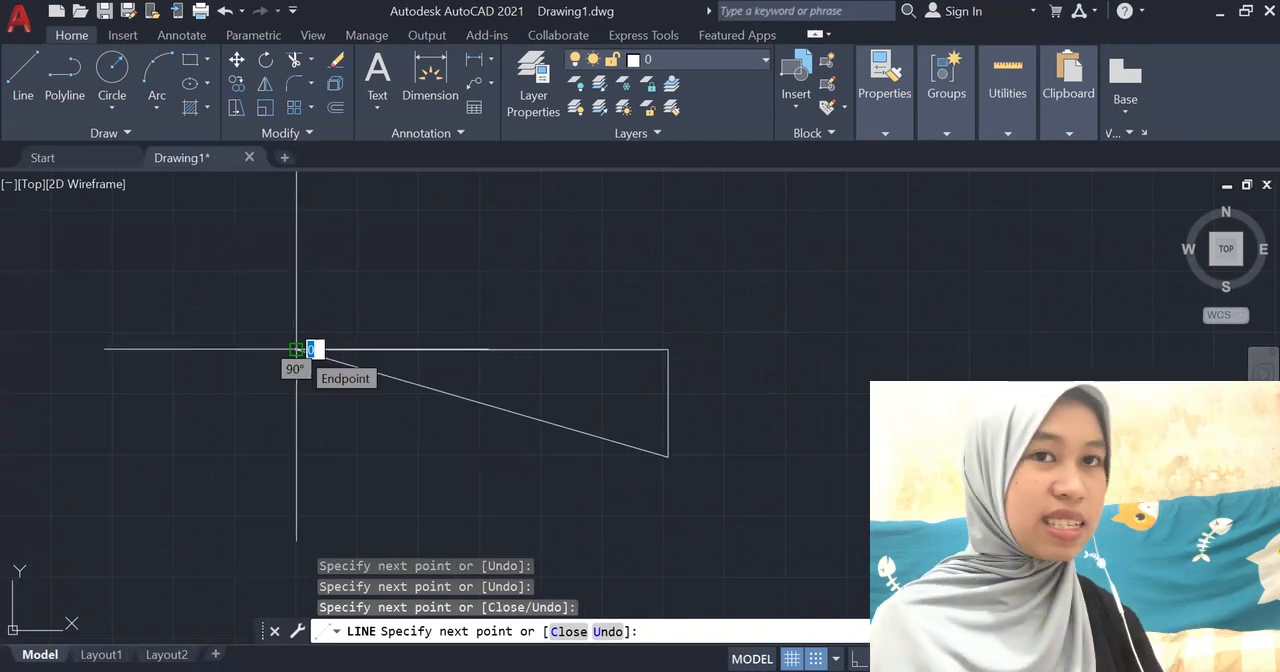
{"action": "key", "text": "Return"}
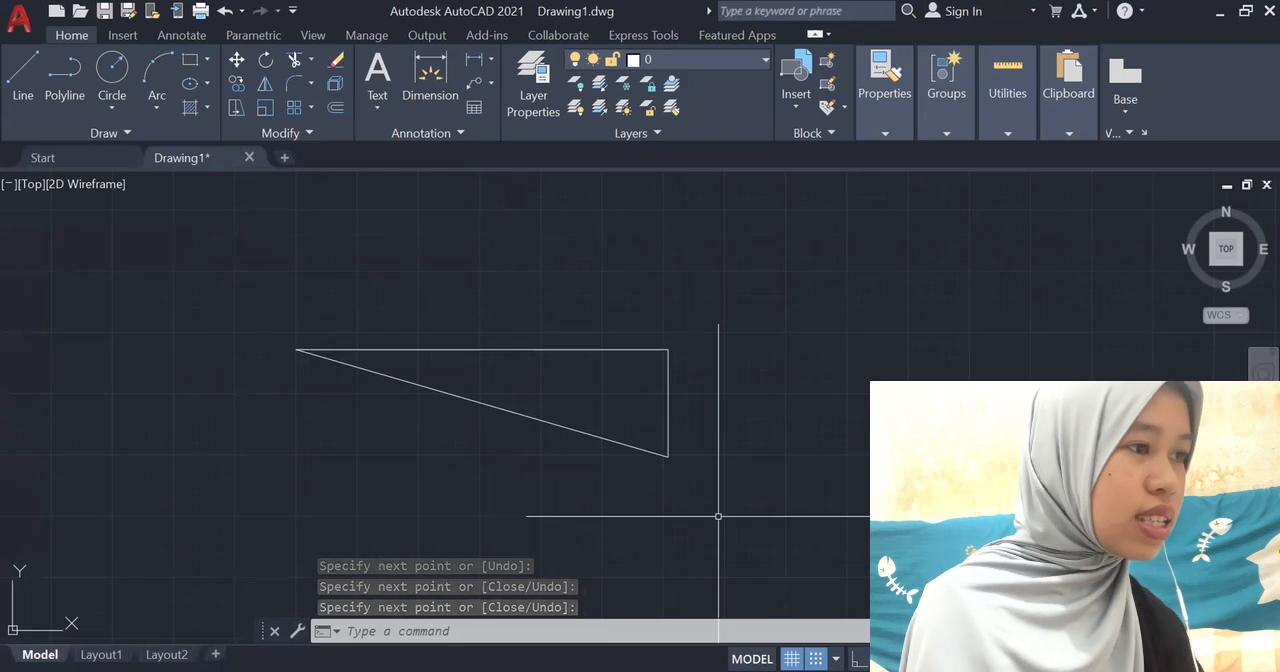
{"action": "key", "text": "Escape"}
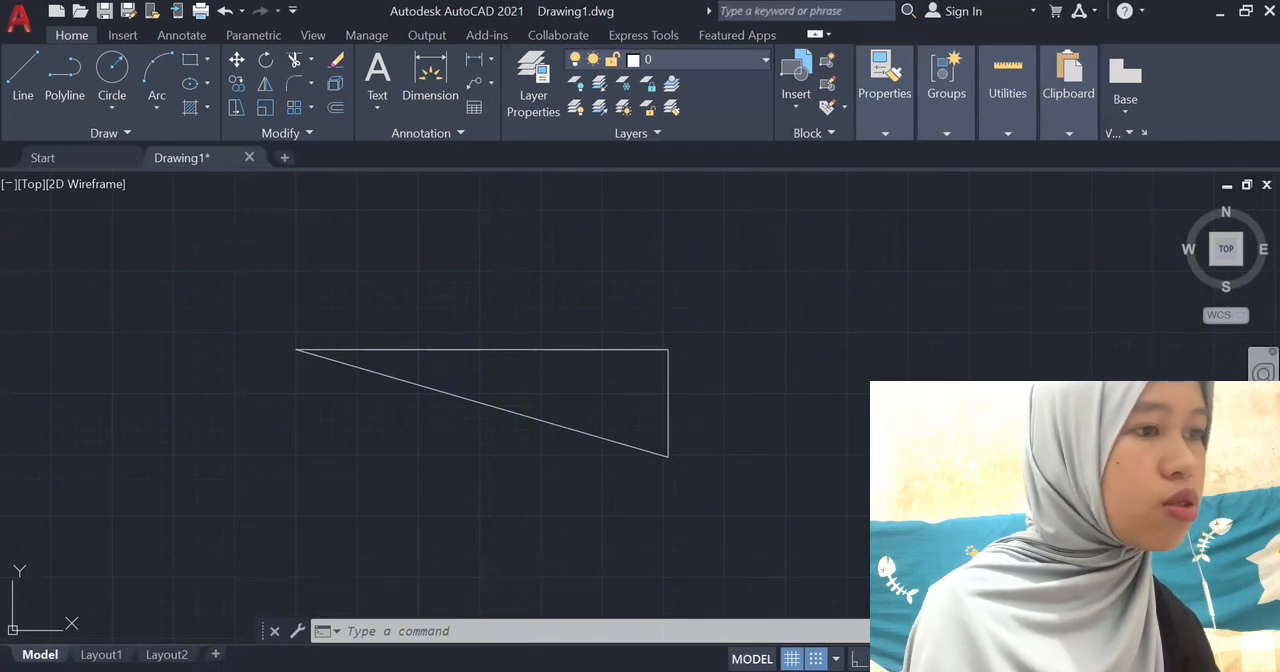
{"action": "middle_click_drag", "start_coordinate": [820, 376], "coordinate": [992, 504]}
{"action": "left_click_drag", "start_coordinate": [903, 459], "coordinate": [470, 356]}
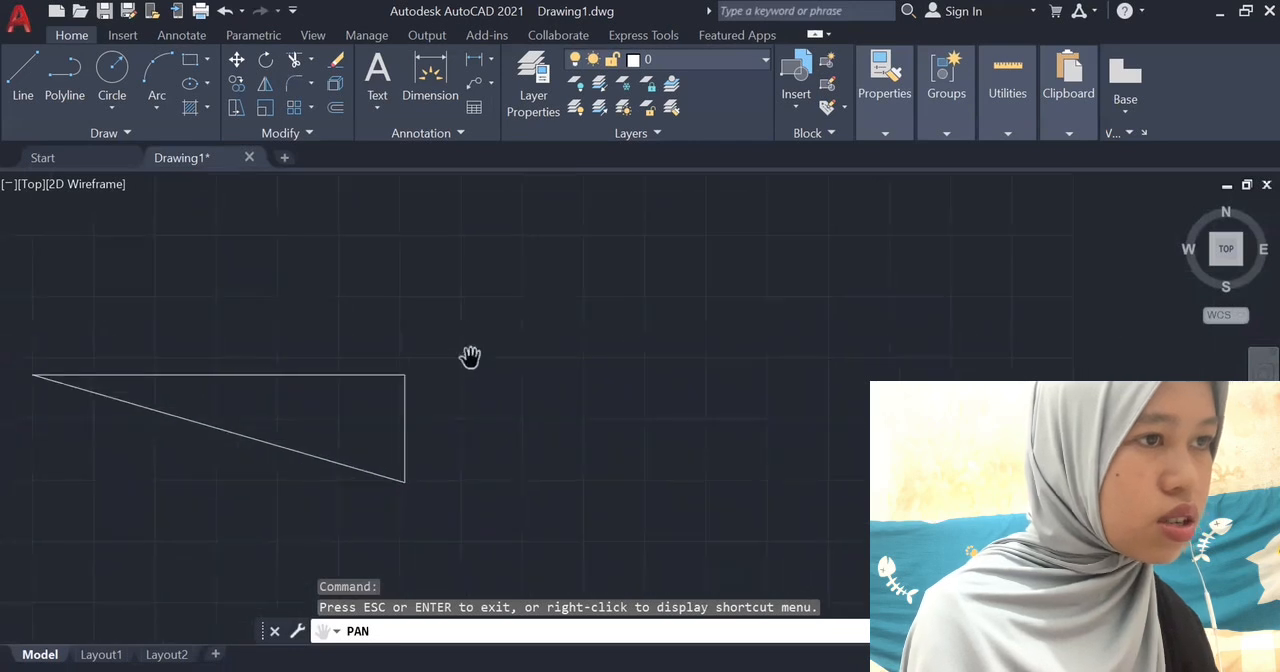
{"action": "scroll", "coordinate": [470, 356], "scroll_direction": "down", "scroll_amount": 4}
{"action": "scroll", "coordinate": [470, 356], "scroll_direction": "up", "scroll_amount": 4}
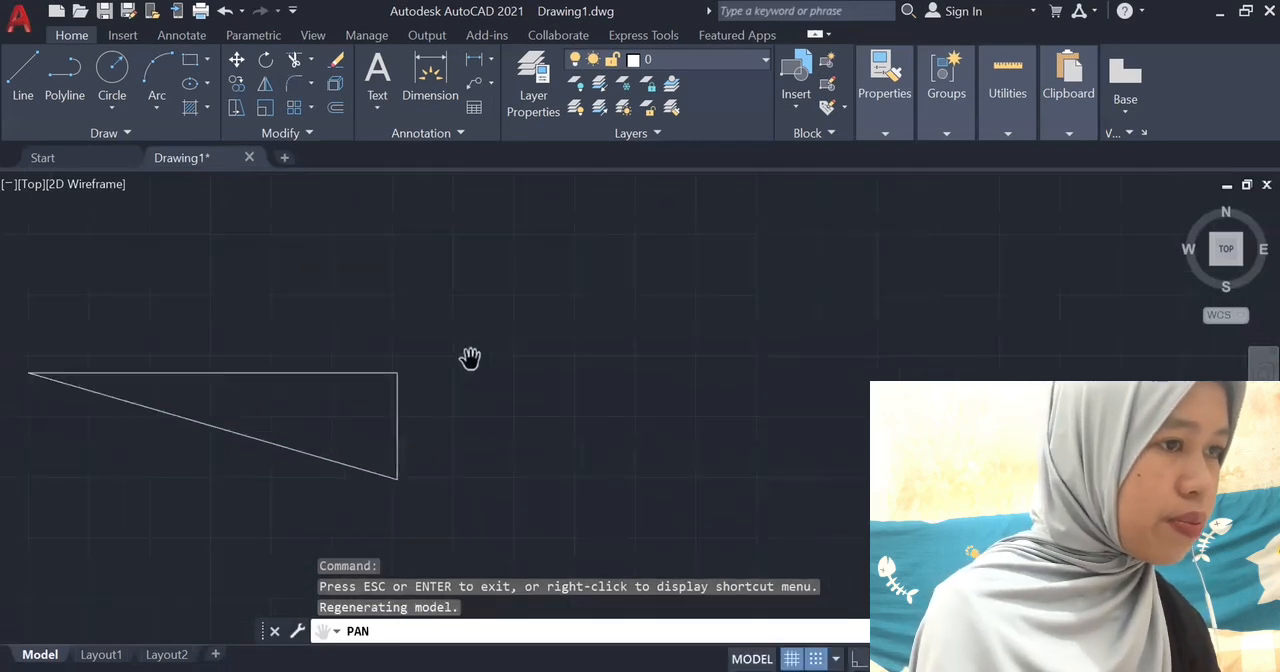
{"action": "left_click_drag", "start_coordinate": [311, 354], "coordinate": [217, 301]}
{"action": "left_click_drag", "start_coordinate": [483, 423], "coordinate": [183, 334]}
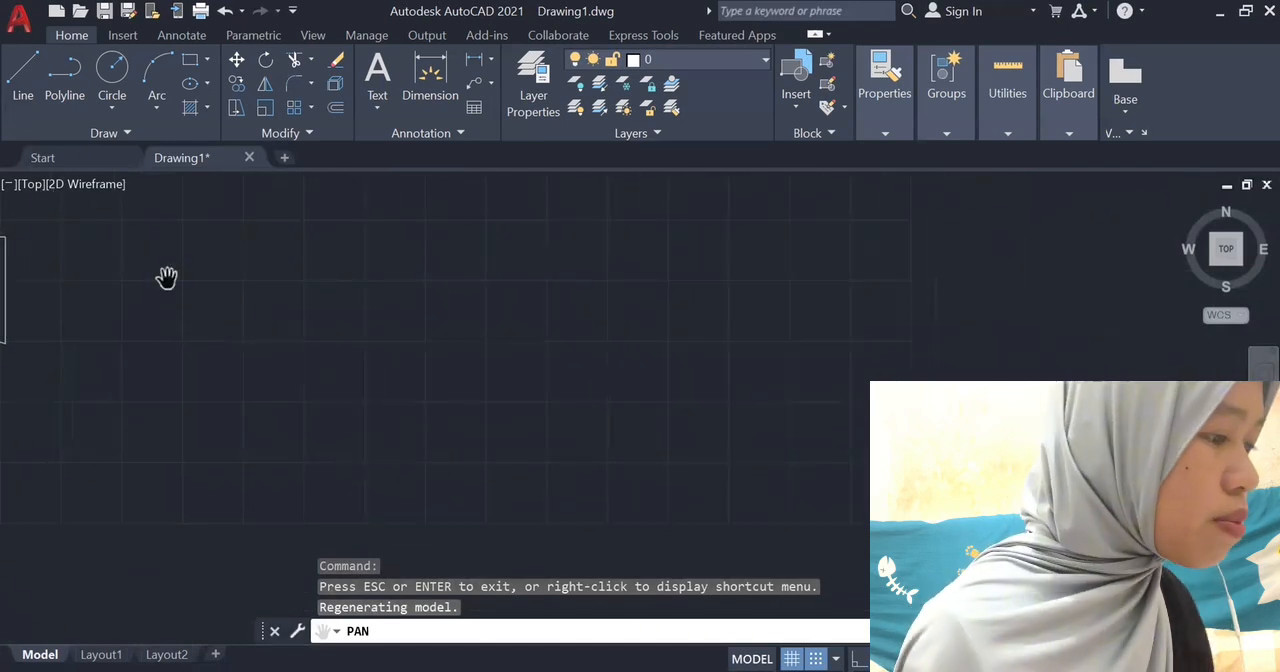
{"action": "left_click_drag", "start_coordinate": [169, 277], "coordinate": [152, 283]}
{"action": "key", "text": "Escape"}
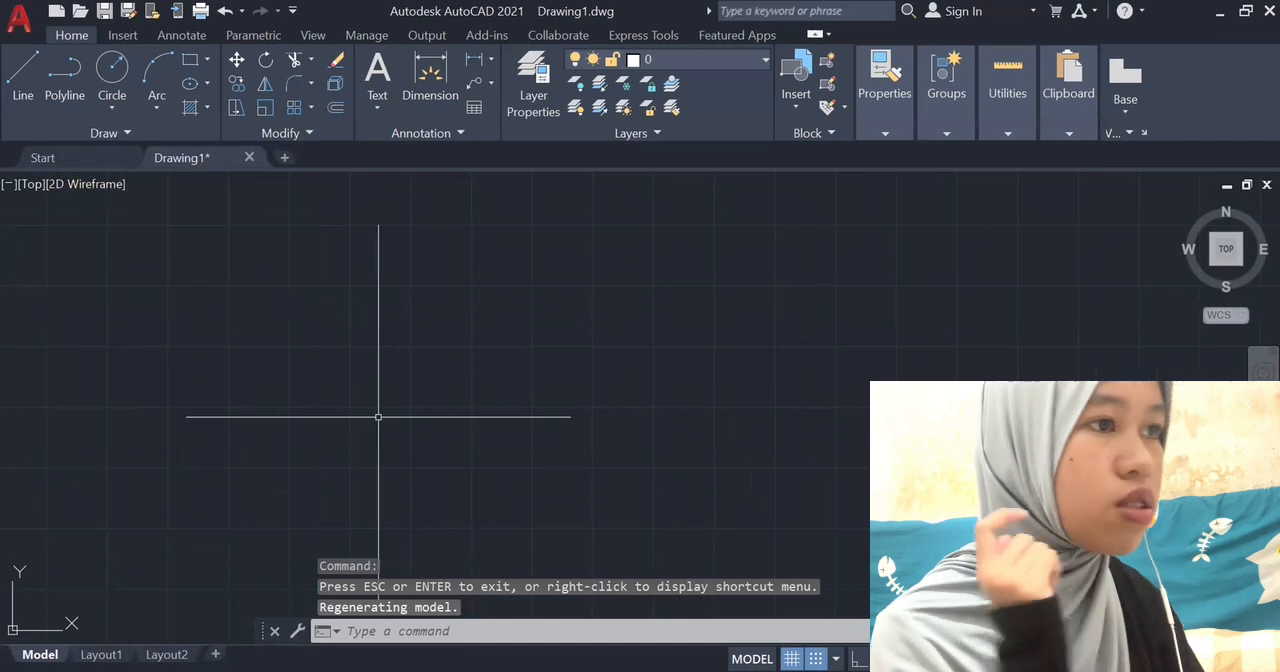
Try the Light color theme in the display options, and switch the theme back to Dark.
{"action": "type", "text": "OP"}
{"action": "key", "text": "Return"}
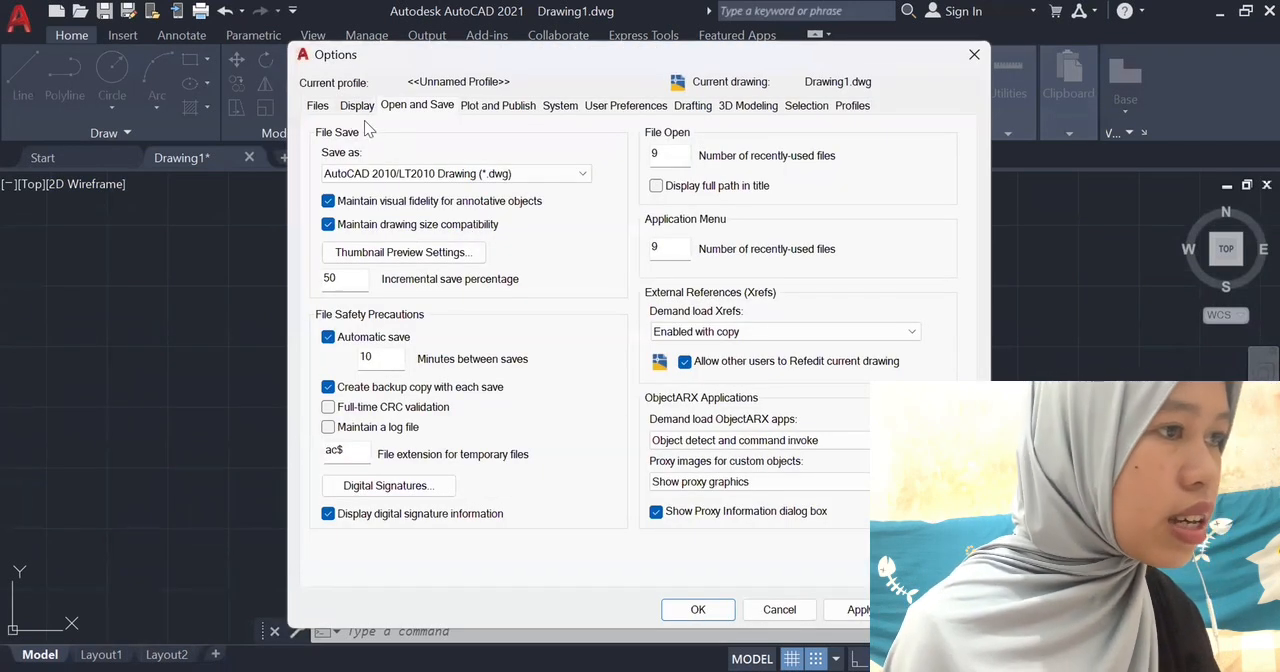
{"action": "left_click", "coordinate": [318, 106]}
{"action": "left_click", "coordinate": [357, 107]}
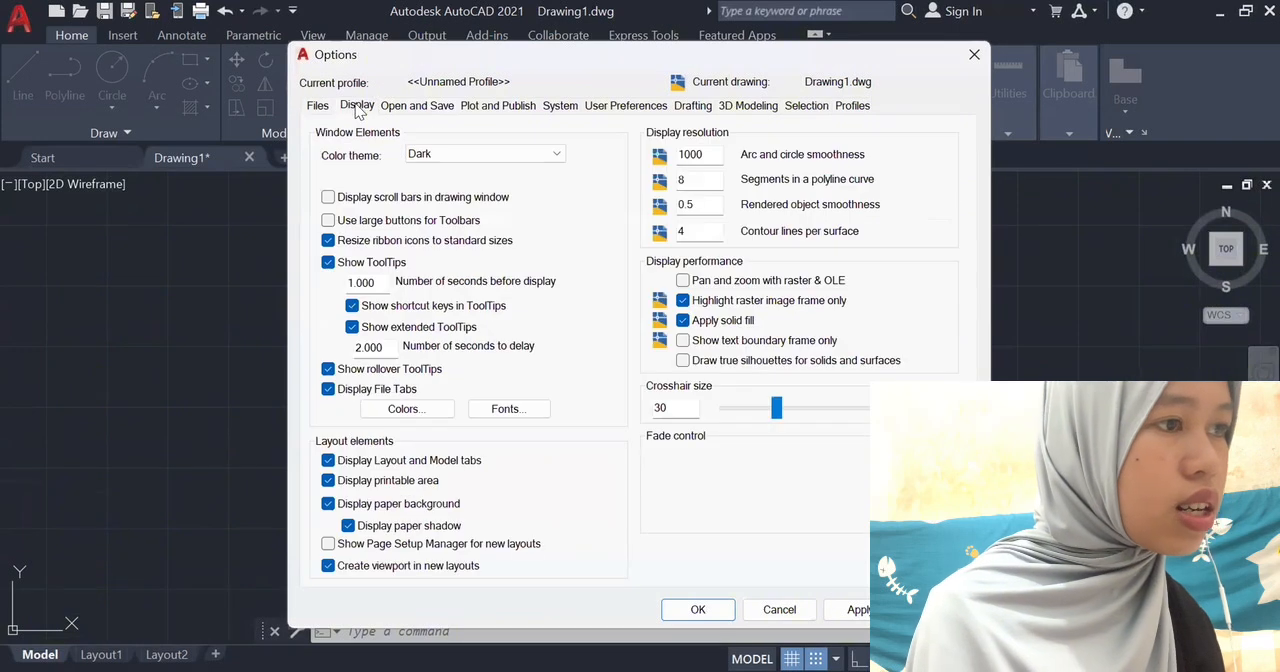
{"action": "left_click", "coordinate": [440, 153]}
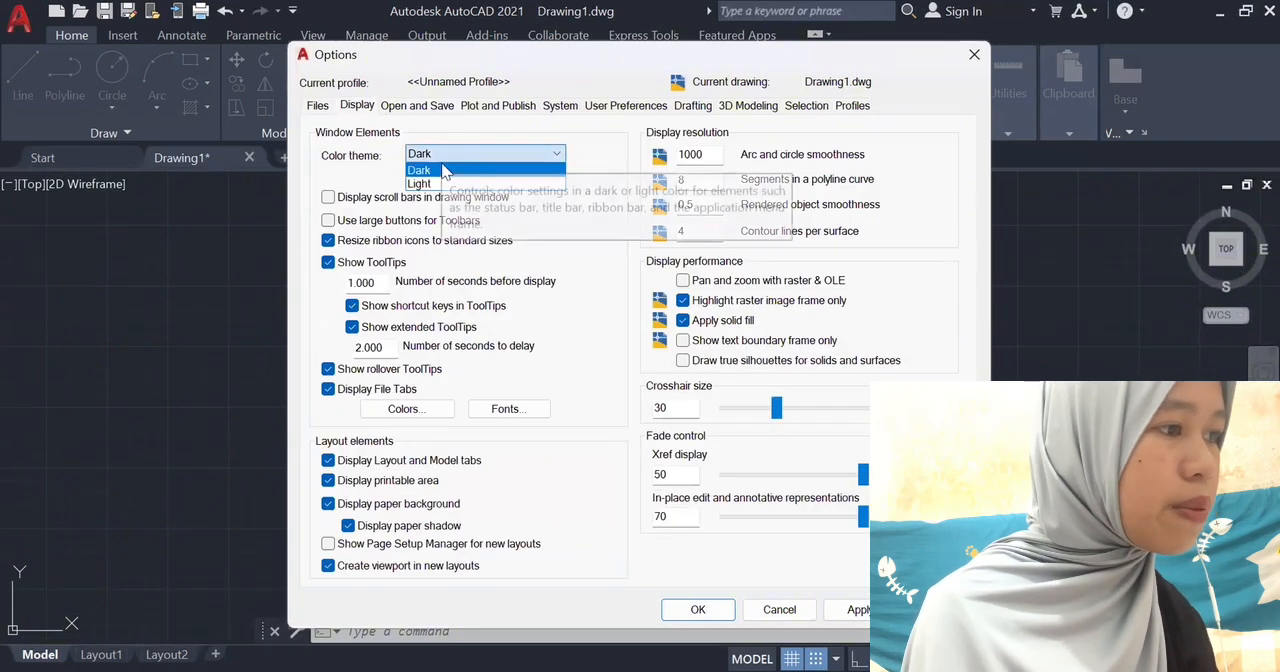
{"action": "left_click", "coordinate": [438, 182]}
{"action": "left_click", "coordinate": [450, 156]}
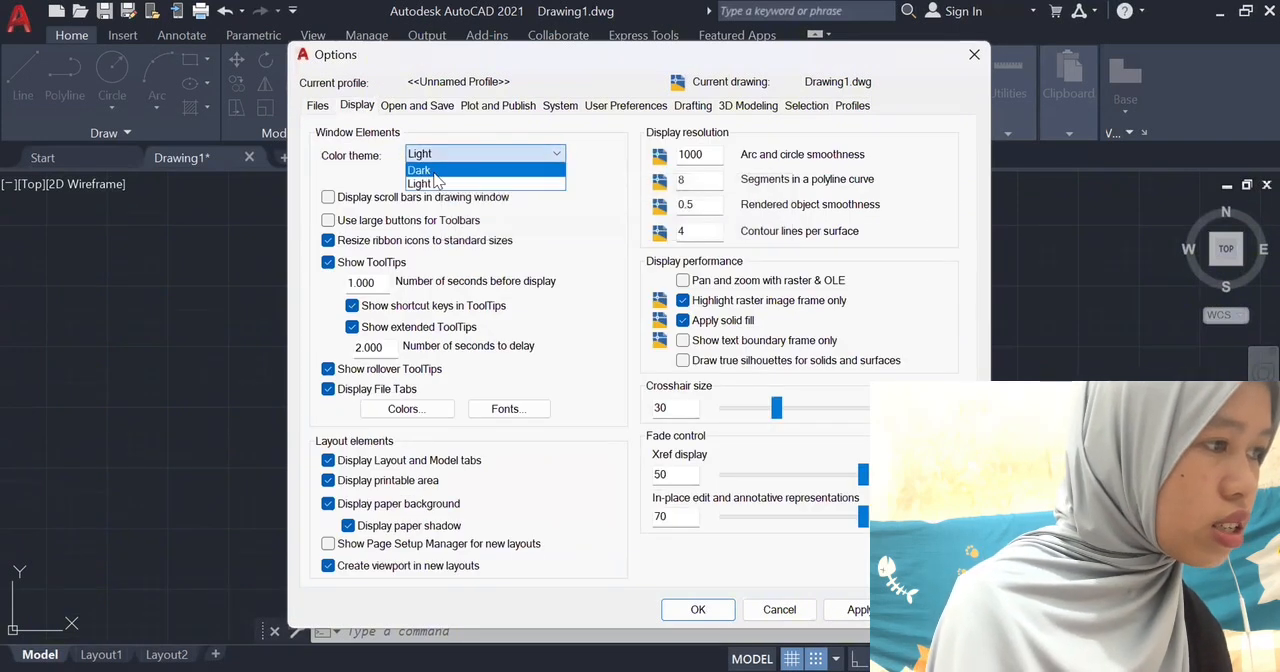
{"action": "left_click", "coordinate": [434, 172]}
Set the crosshair size to 100 and apply the display options.
{"action": "left_click_drag", "start_coordinate": [776, 408], "coordinate": [889, 418]}
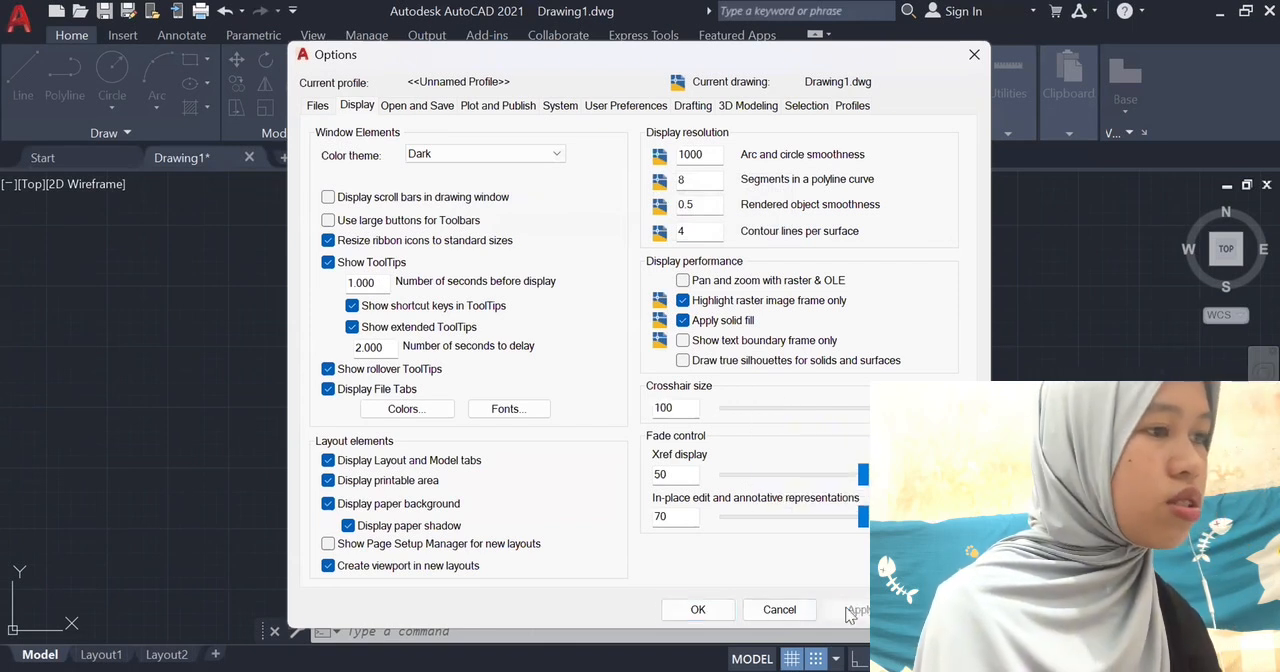
{"action": "left_click", "coordinate": [698, 609]}
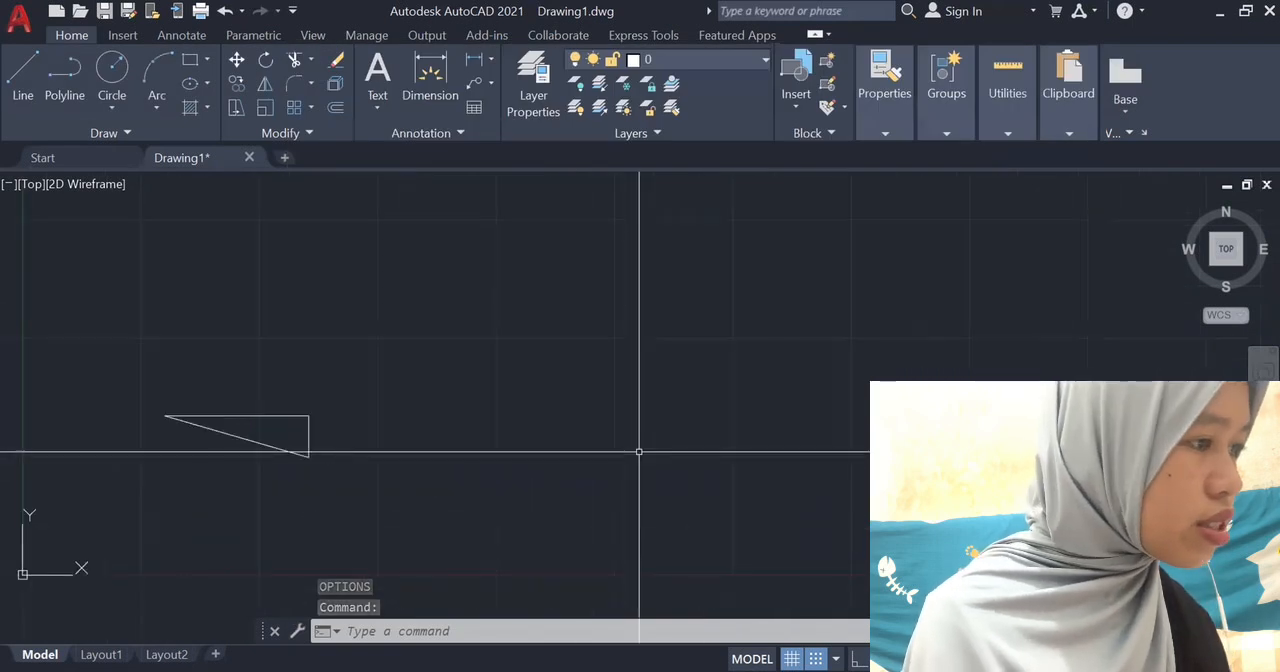
Set the crosshair size to 15 in the display options.
{"action": "type", "text": "OP"}
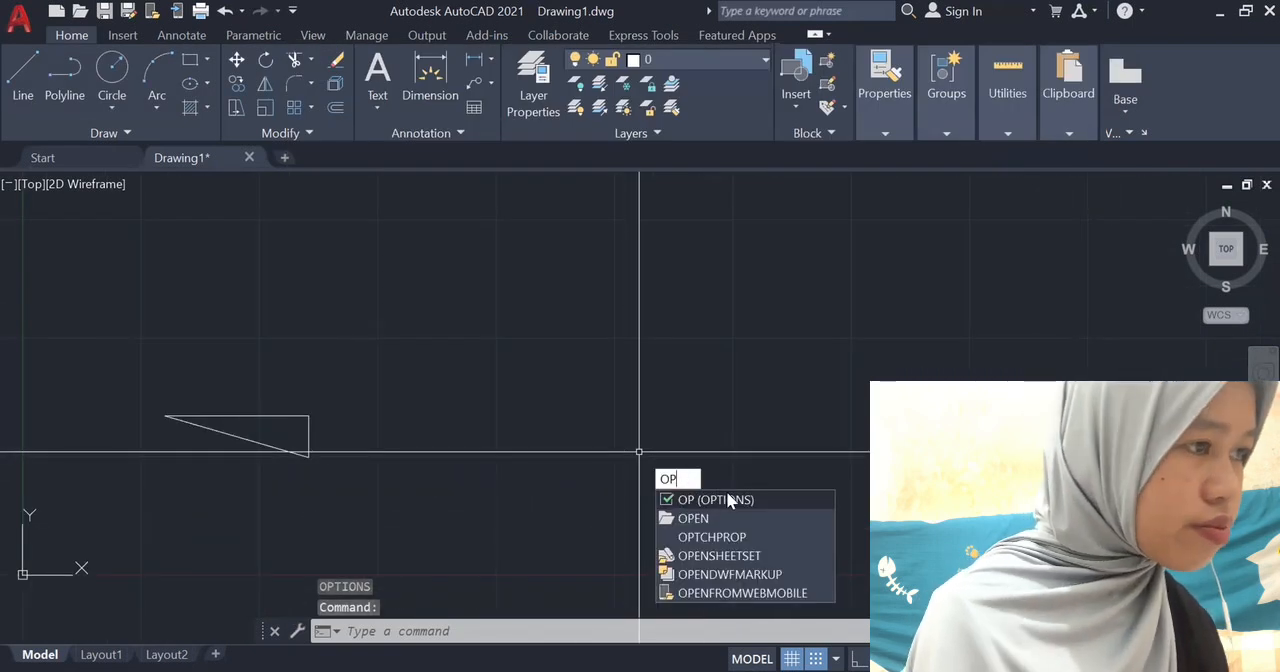
{"action": "key", "text": "Return"}
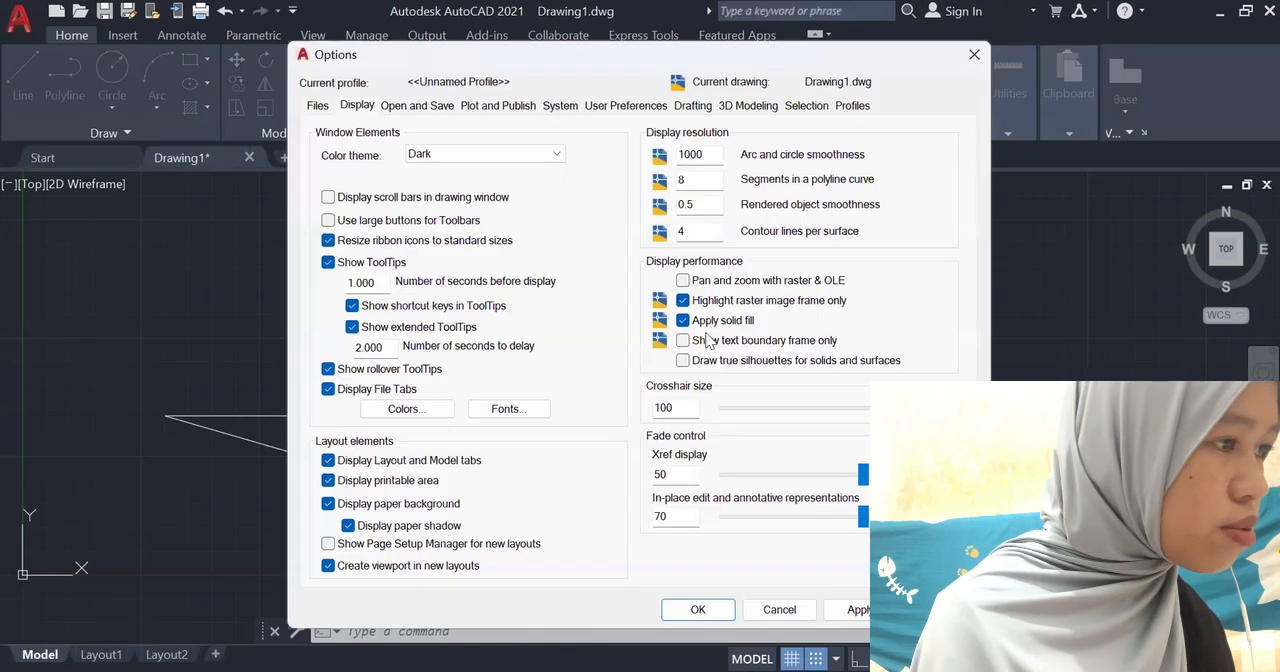
{"action": "double_click", "coordinate": [675, 409]}
{"action": "type", "text": "15"}
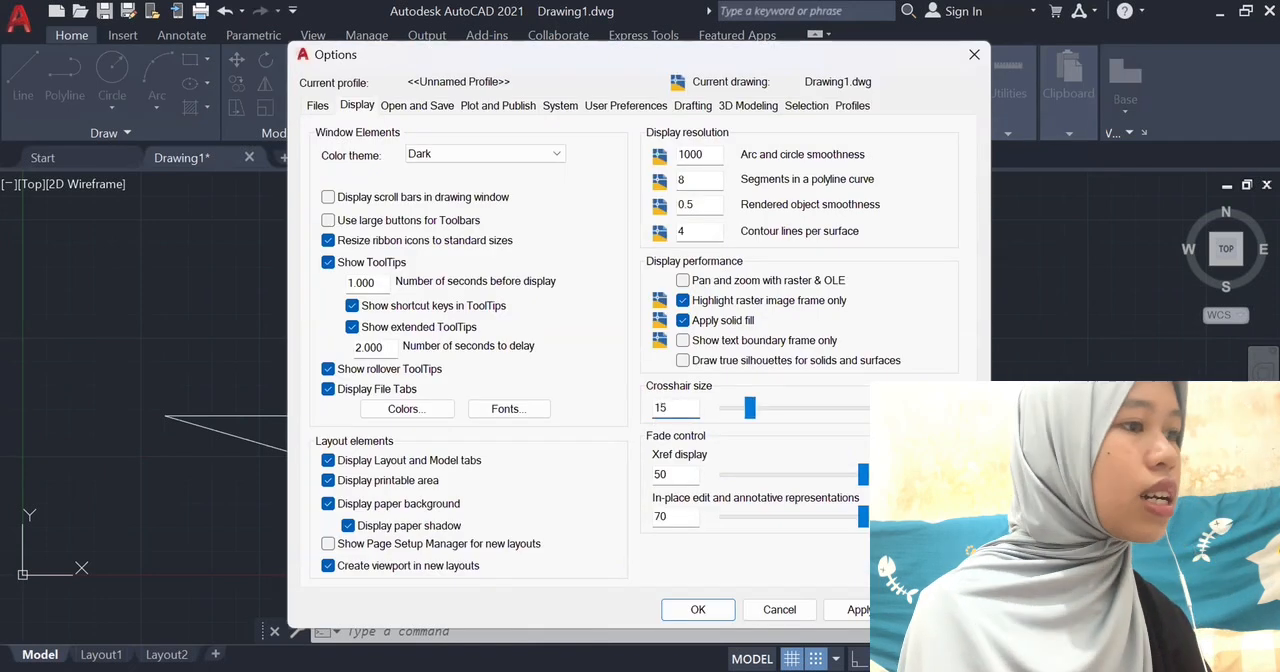
{"action": "key", "text": "Return"}
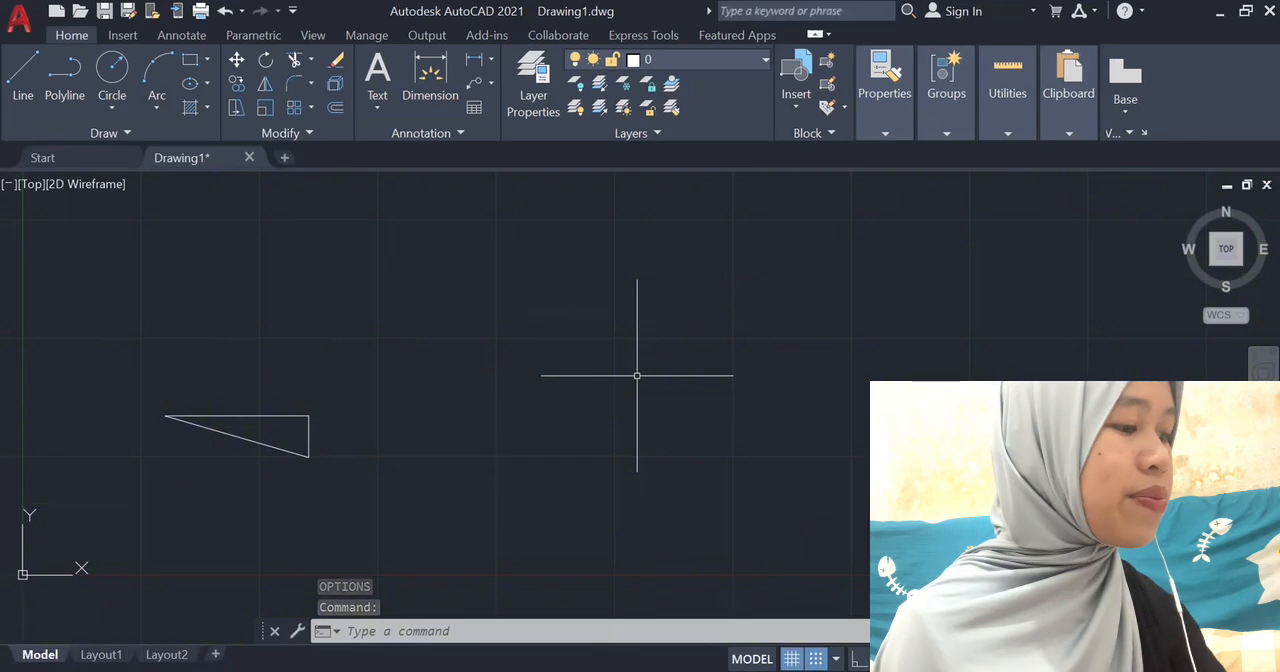
Choose AutoCAD 2010/LT2010 Drawing (*.dwg) as the default save format in the options and confirm.
{"action": "key", "text": "Return"}
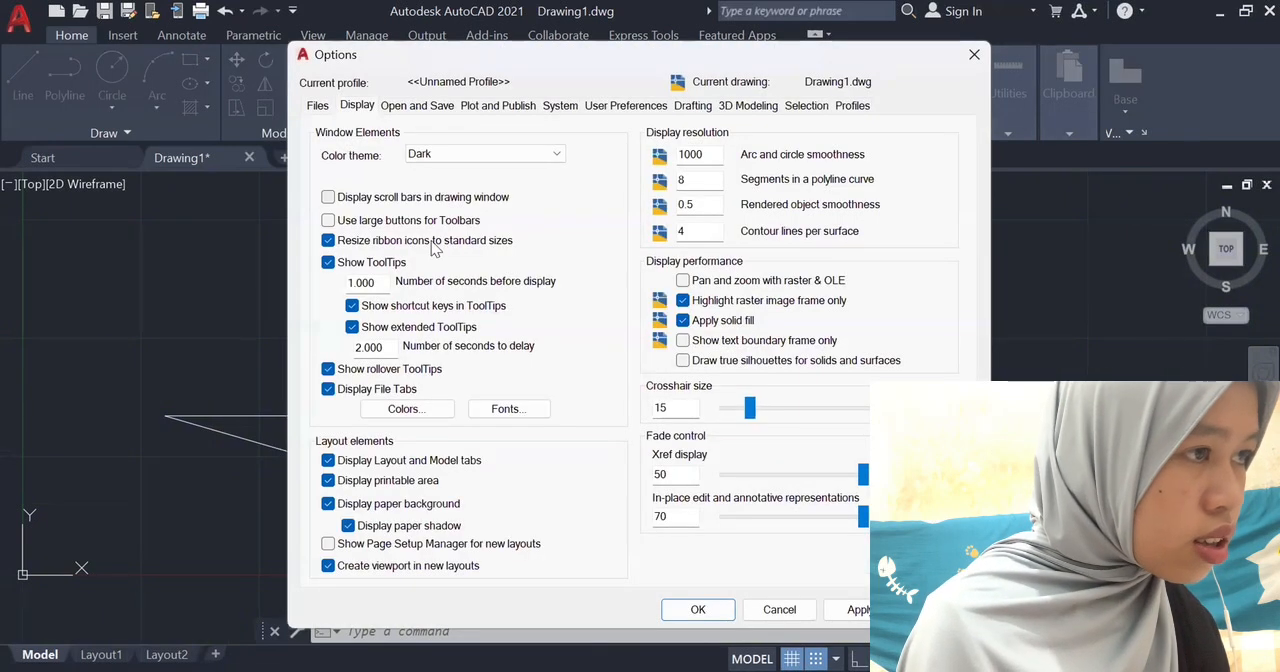
{"action": "left_click", "coordinate": [416, 106]}
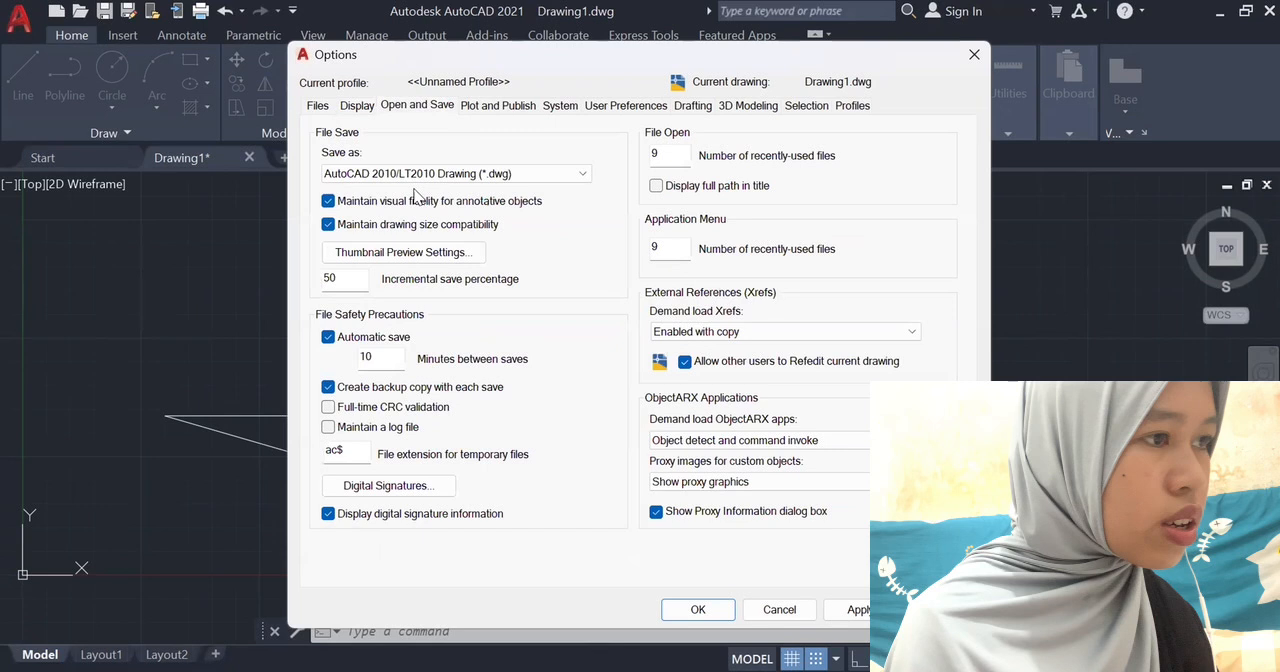
{"action": "left_click", "coordinate": [414, 175]}
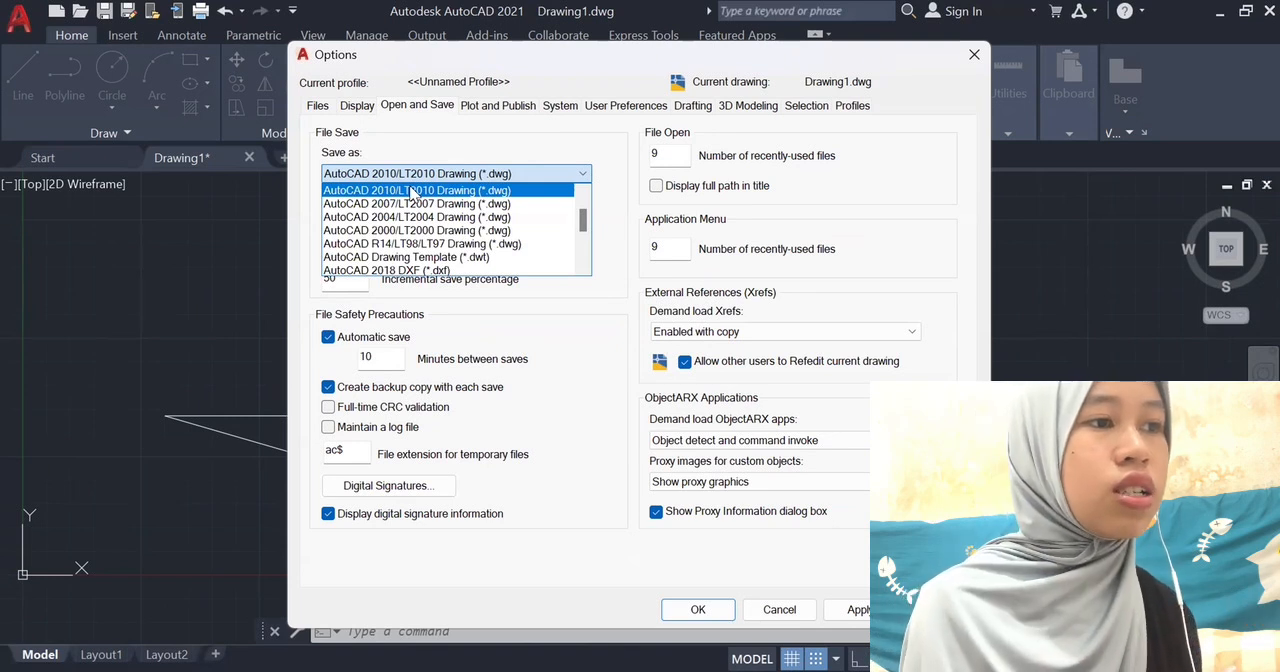
{"action": "scroll", "coordinate": [420, 200], "scroll_direction": "up", "scroll_amount": 1}
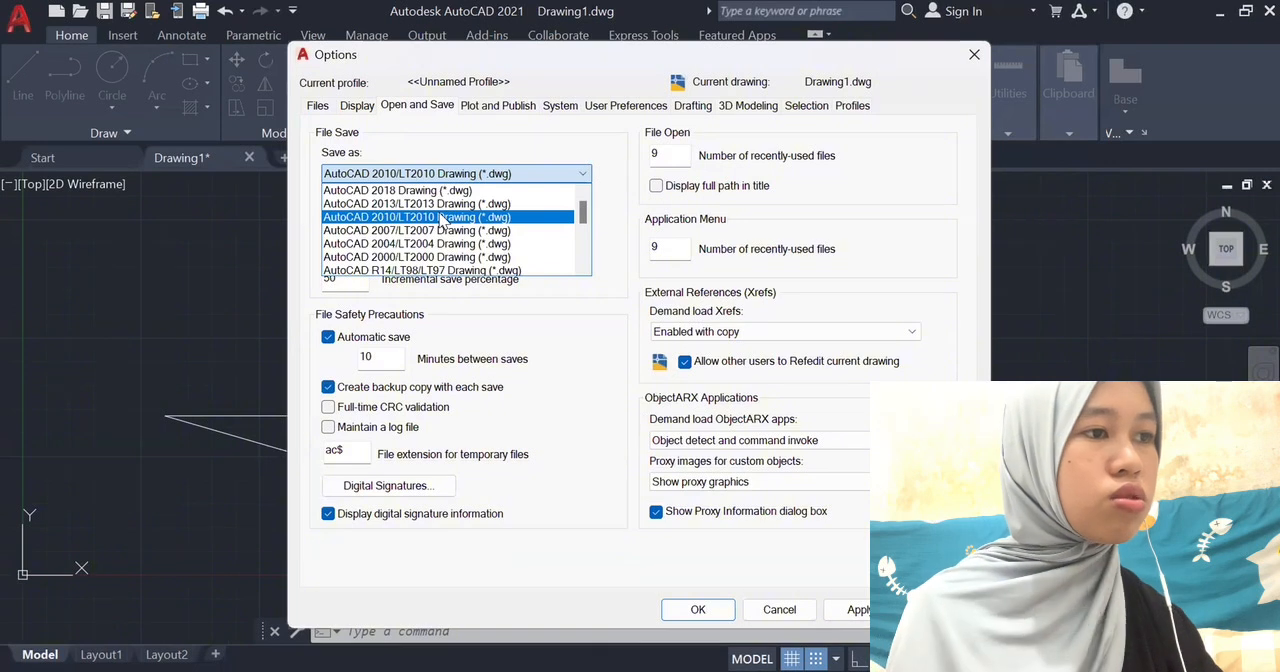
{"action": "left_click", "coordinate": [443, 217]}
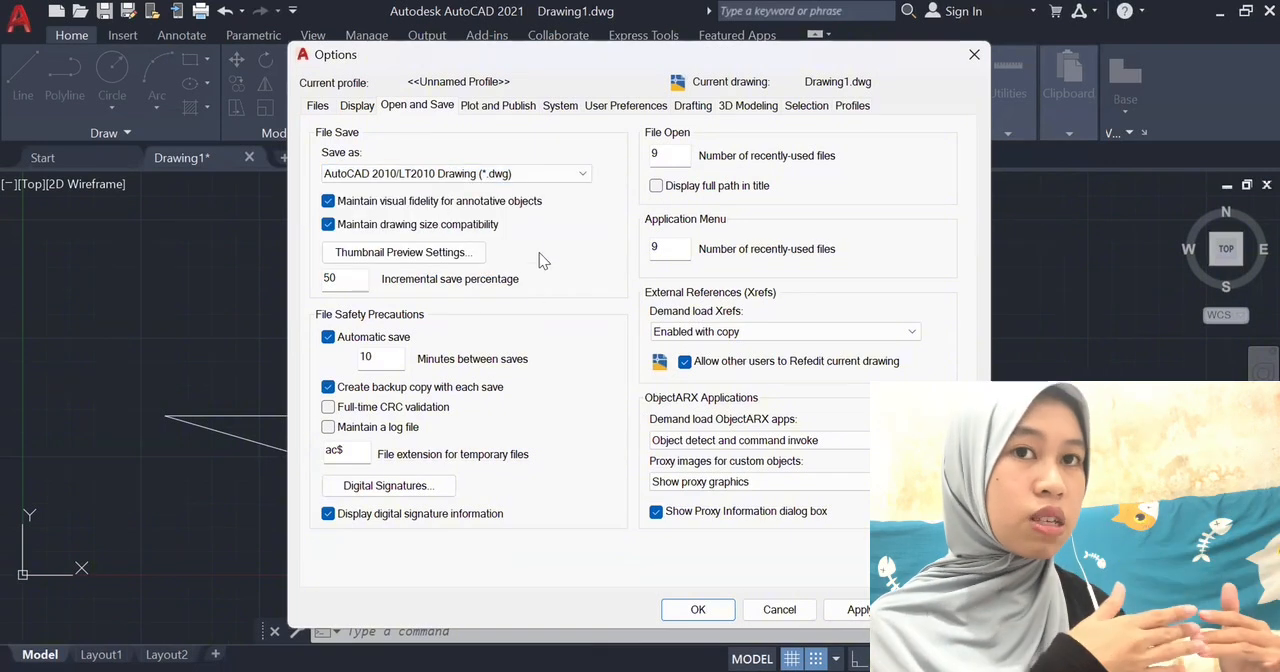
{"action": "left_click", "coordinate": [700, 610]}
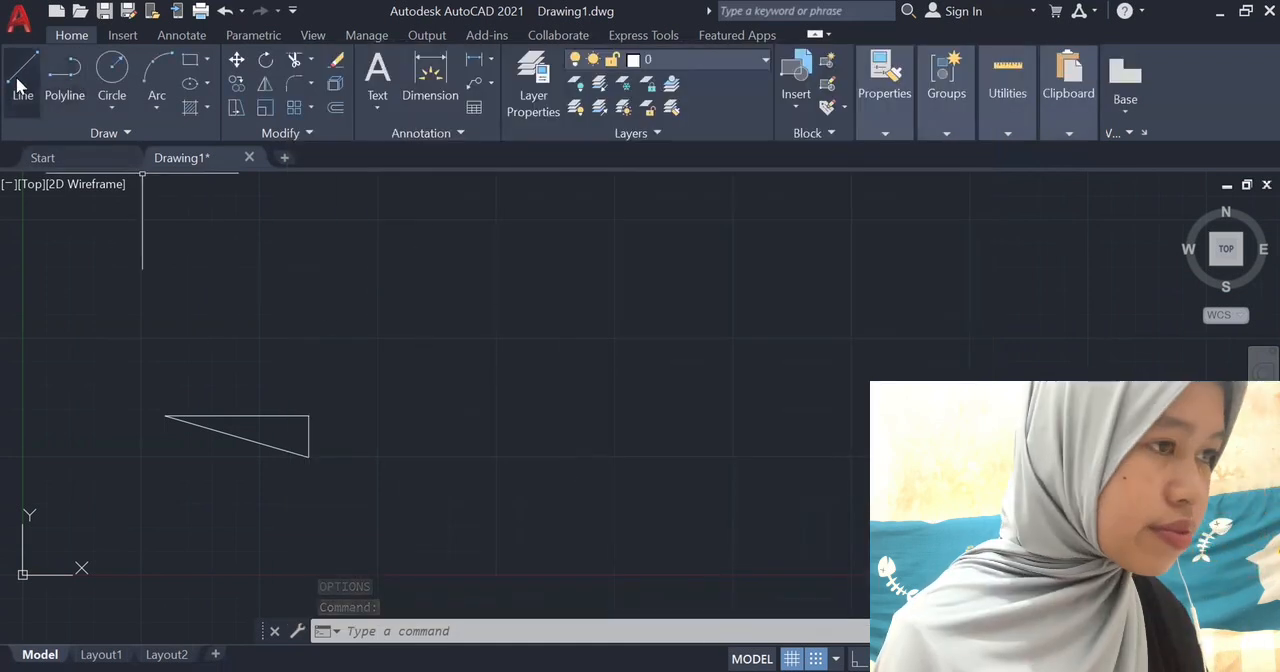
{"action": "type", "text": "LINE"}
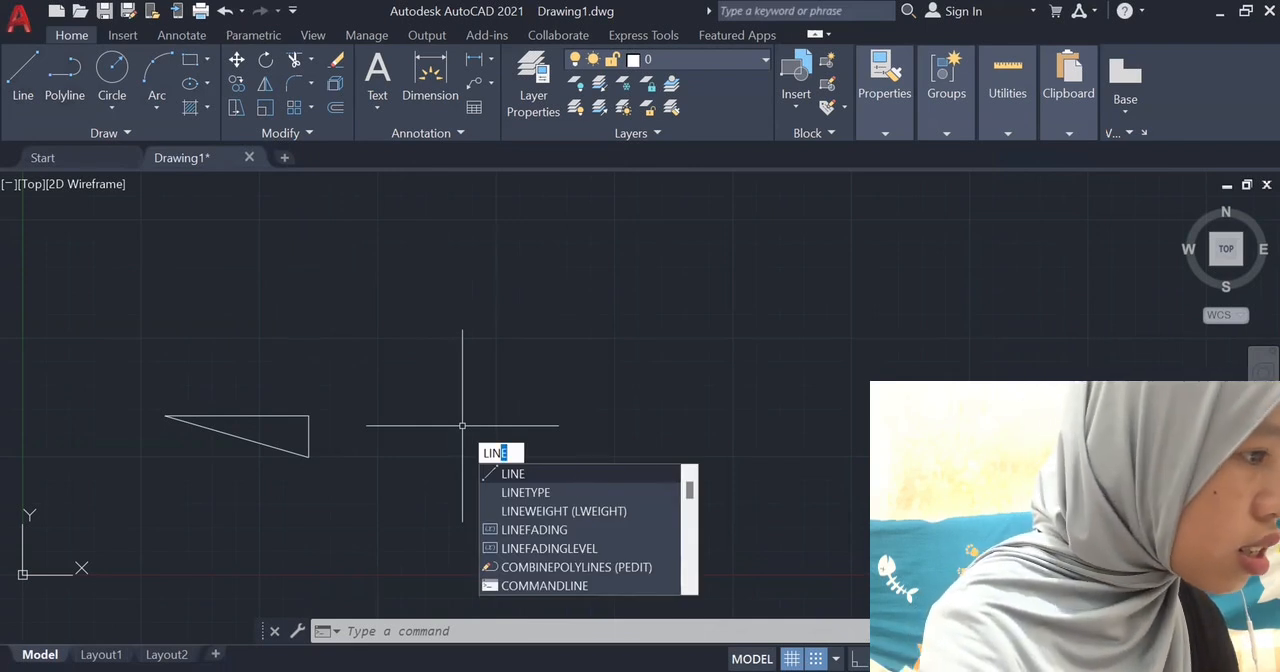
{"action": "key", "text": "Return"}
{"action": "left_click_drag", "start_coordinate": [499, 456], "coordinate": [742, 452]}
Draw a closed horizontal rectangle with the Line command in the empty area beside the triangle.
{"action": "type", "text": "LINE"}
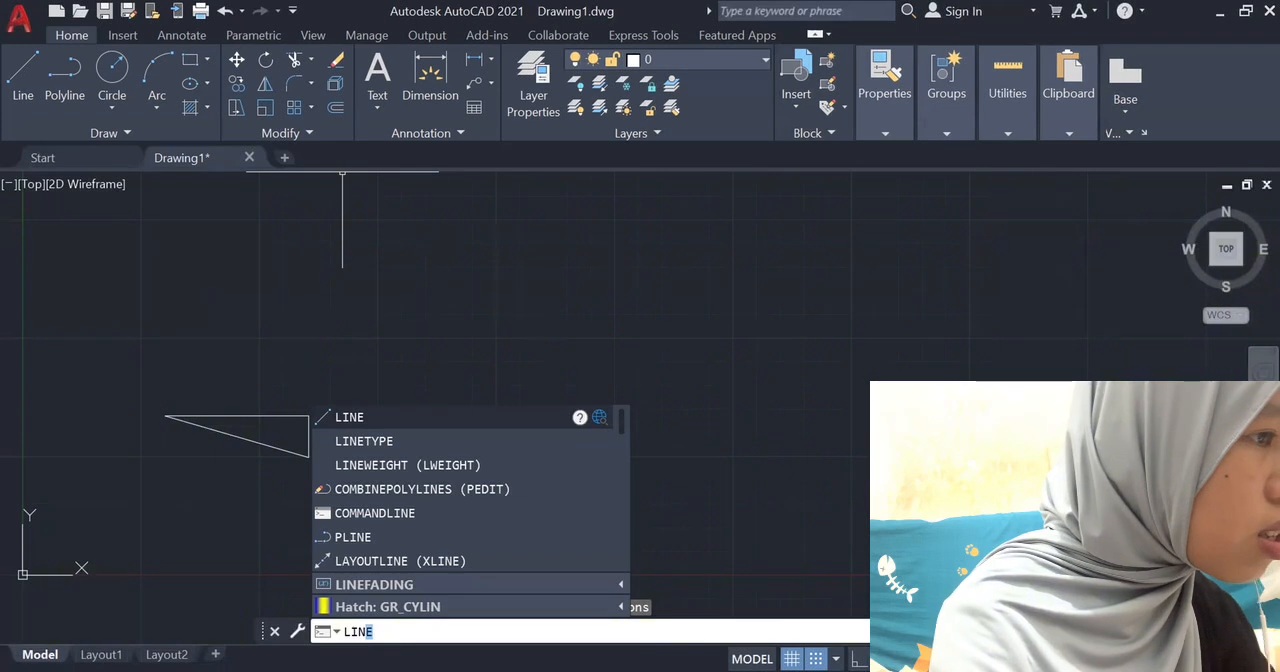
{"action": "key", "text": "Return"}
{"action": "left_click", "coordinate": [492, 457]}
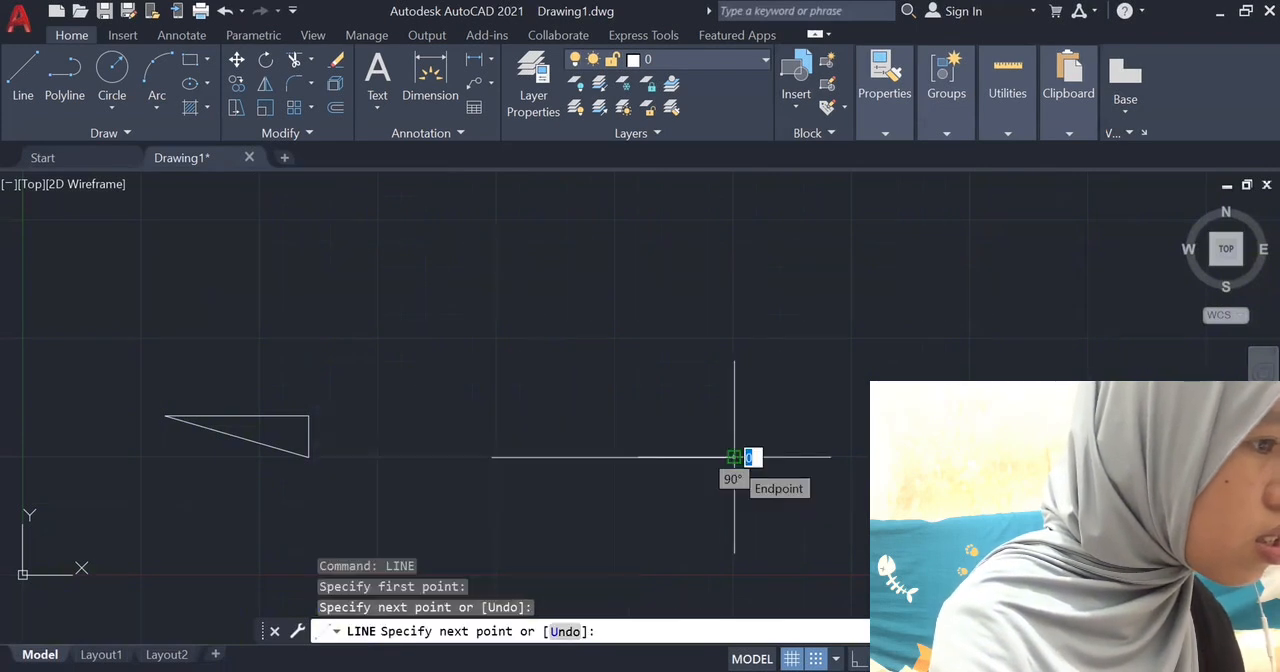
{"action": "left_click", "coordinate": [734, 457]}
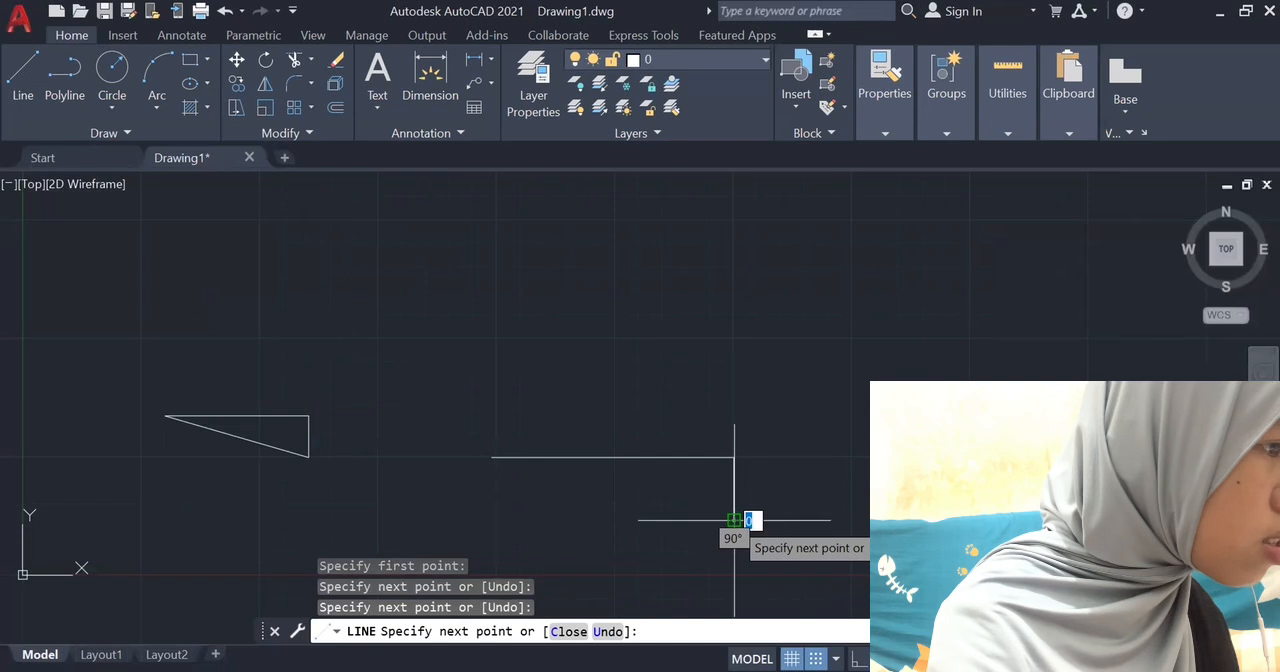
{"action": "left_click", "coordinate": [492, 520]}
{"action": "left_click", "coordinate": [492, 457]}
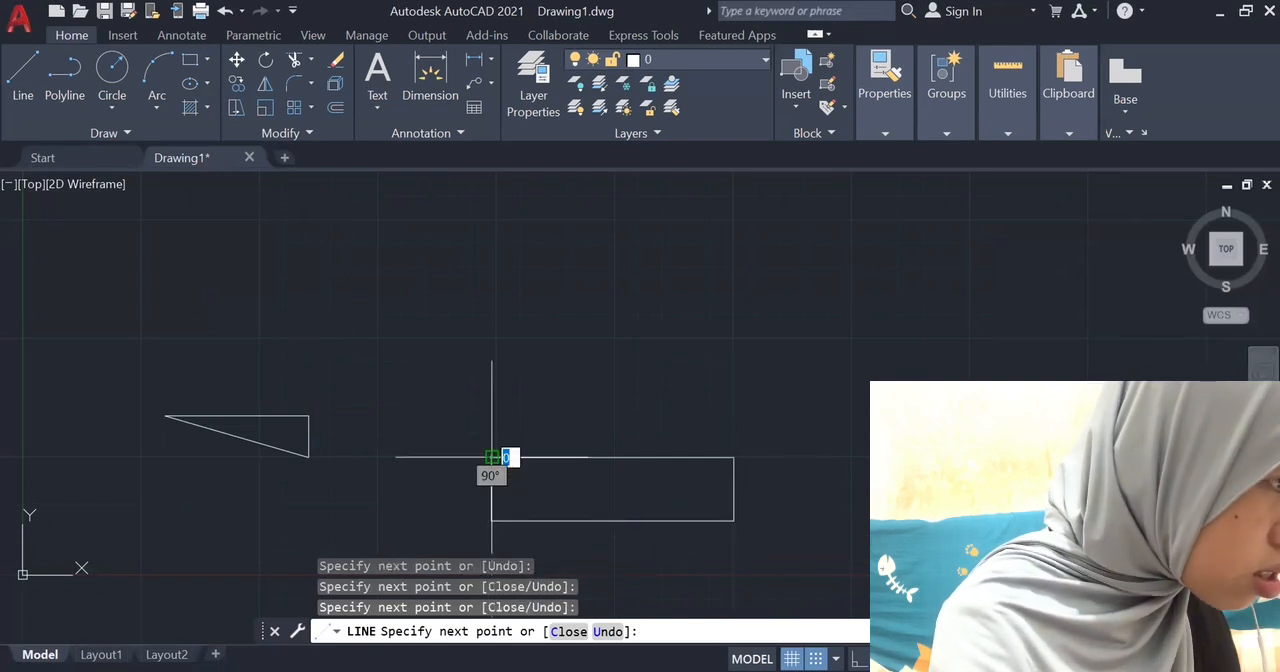
{"action": "key", "text": "Escape"}
Try selecting the triangle's sides with a selection window.
{"action": "scroll", "coordinate": [826, 468], "scroll_direction": "up", "scroll_amount": 2}
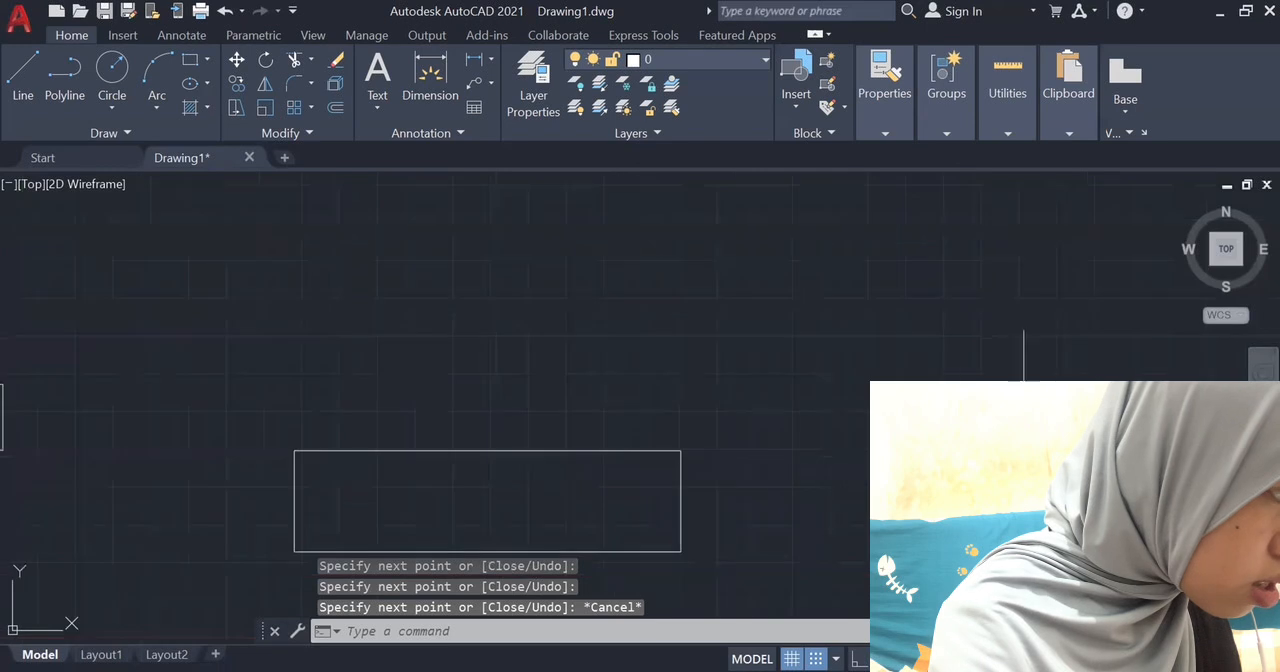
{"action": "middle_click_drag", "start_coordinate": [657, 434], "coordinate": [739, 267]}
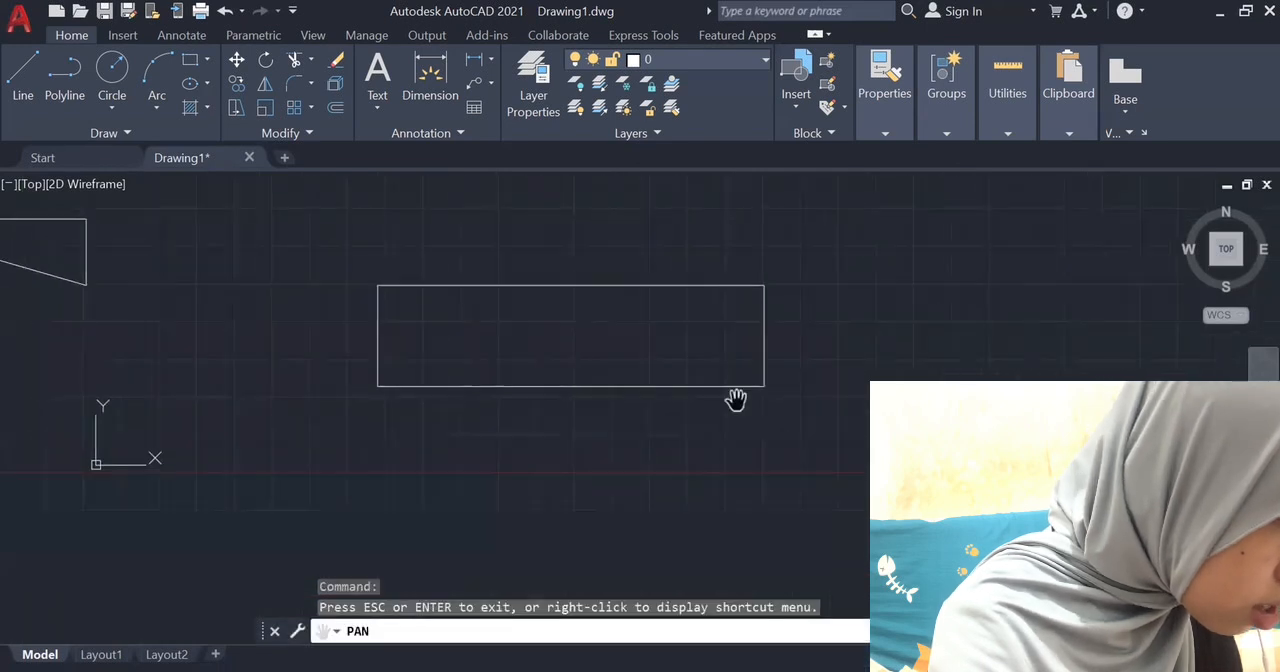
{"action": "scroll", "coordinate": [736, 401], "scroll_direction": "up", "scroll_amount": 2}
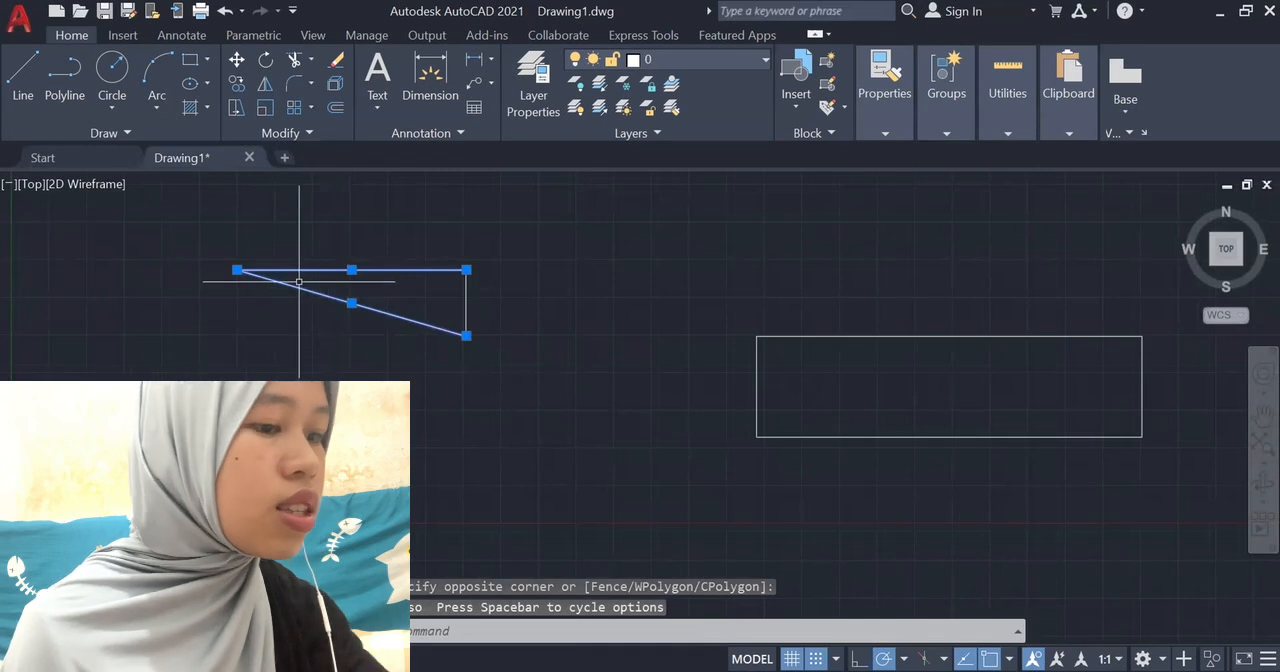
{"action": "left_click", "coordinate": [252, 484]}
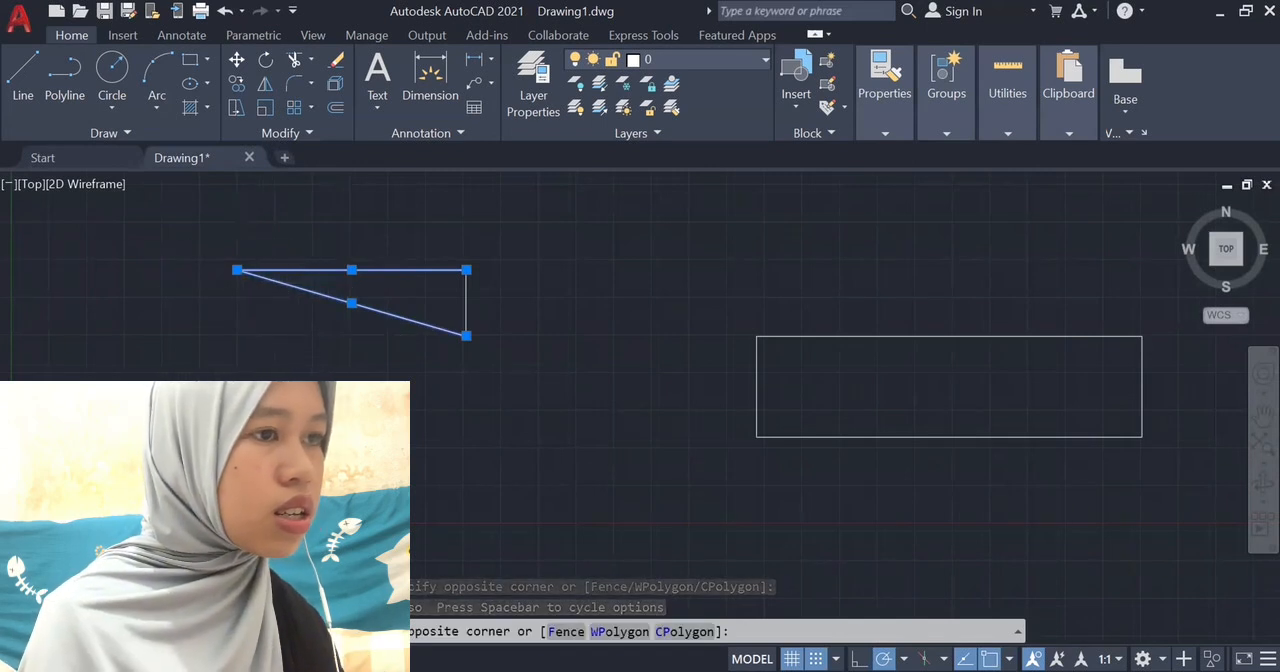
{"action": "left_click", "coordinate": [421, 332]}
Try several selection windows across the left part of the rectangle.
{"action": "left_click", "coordinate": [713, 350]}
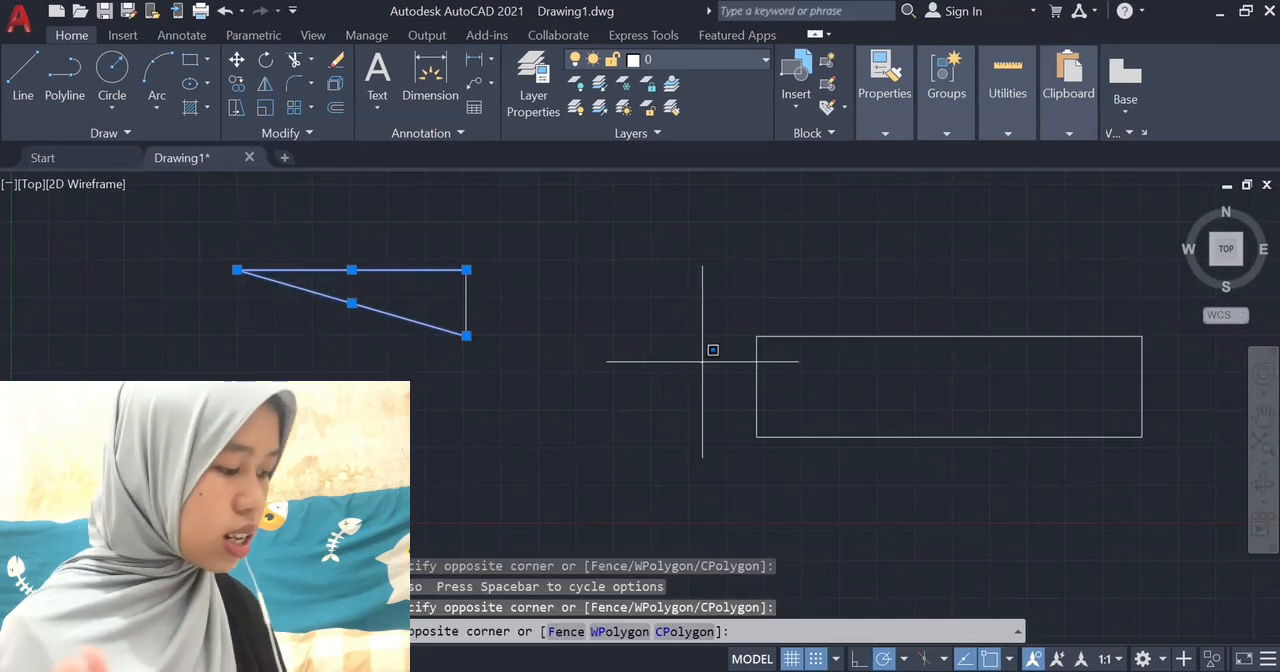
{"action": "mouse_move", "coordinate": [702, 361]}
{"action": "left_mouse_down"}
{"action": "mouse_move", "coordinate": [834, 398]}
{"action": "mouse_move", "coordinate": [893, 382]}
{"action": "left_mouse_up"}
{"action": "left_click", "coordinate": [639, 342]}
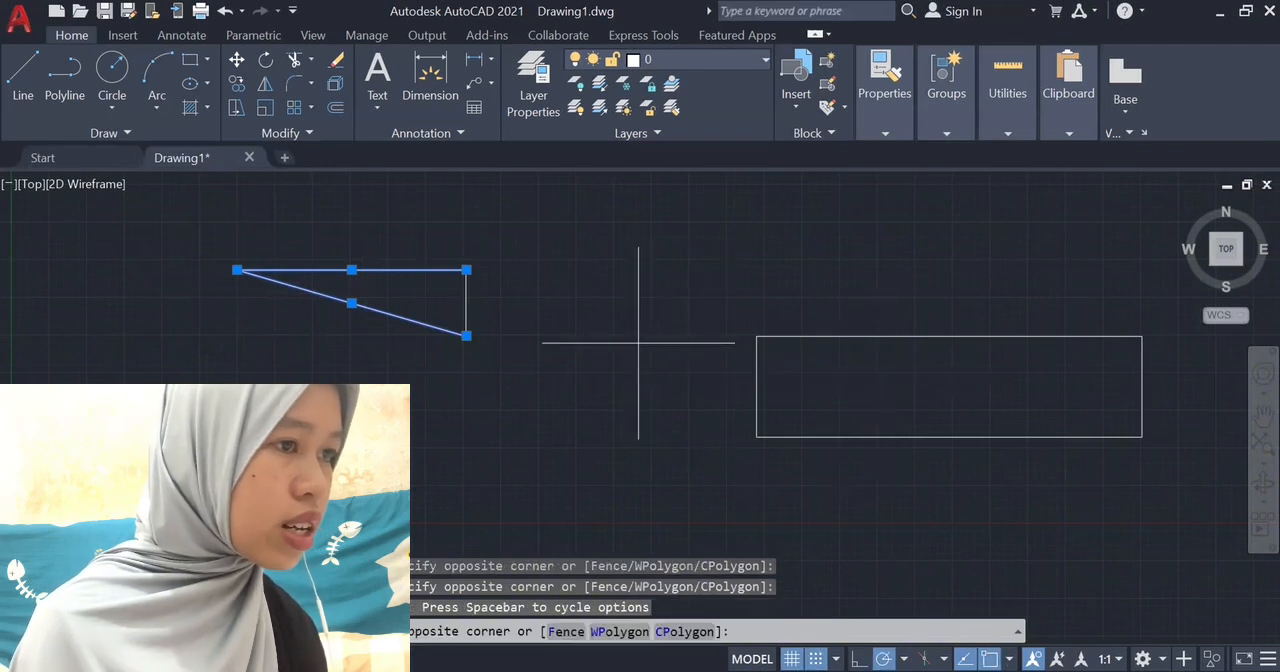
{"action": "left_click", "coordinate": [742, 400]}
{"action": "left_click_drag", "start_coordinate": [694, 363], "coordinate": [792, 408]}
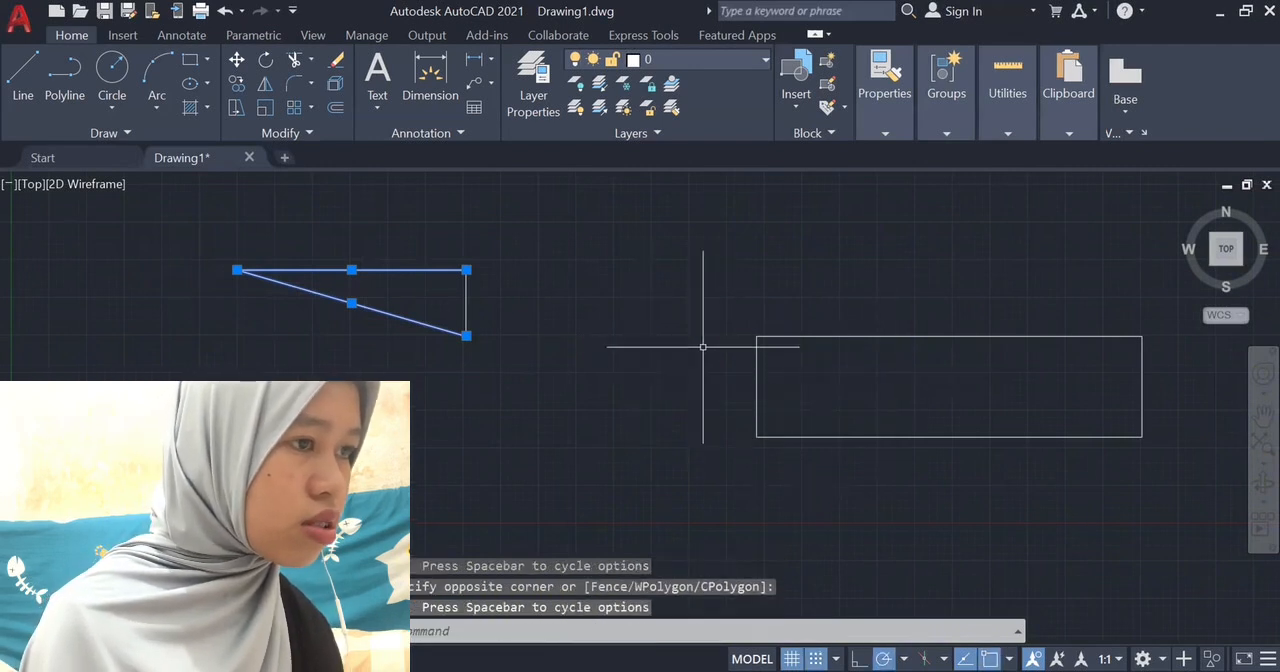
{"action": "left_click", "coordinate": [703, 347]}
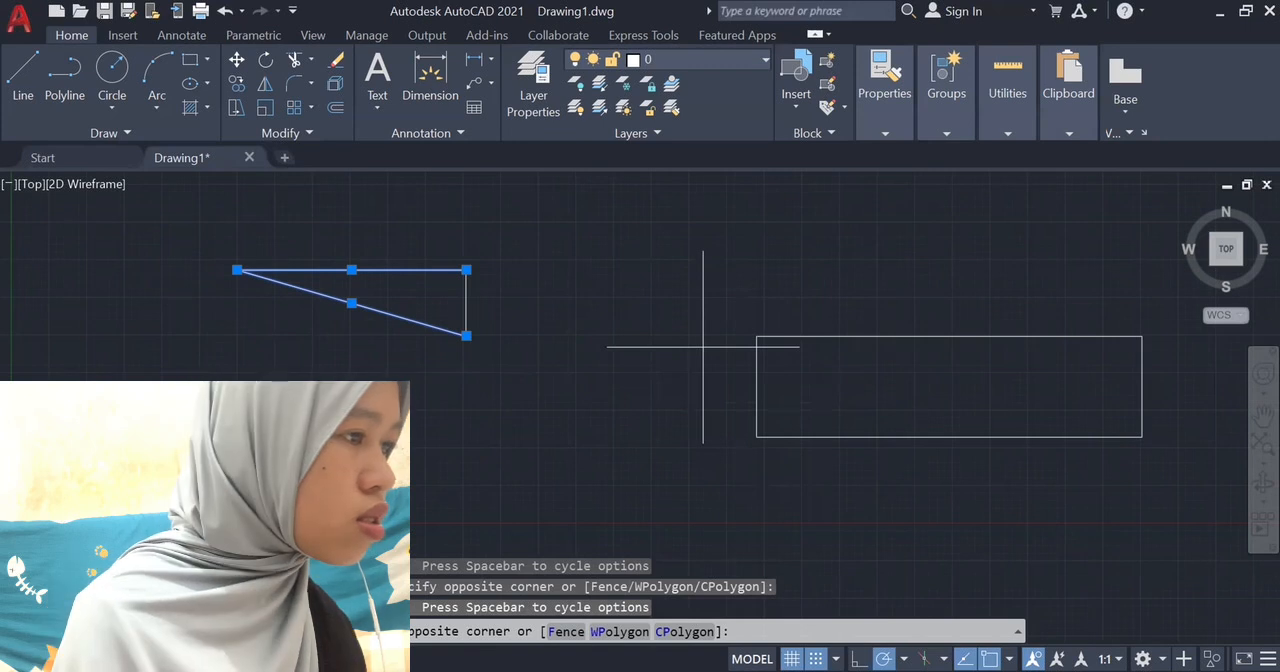
{"action": "right_click", "coordinate": [887, 422]}
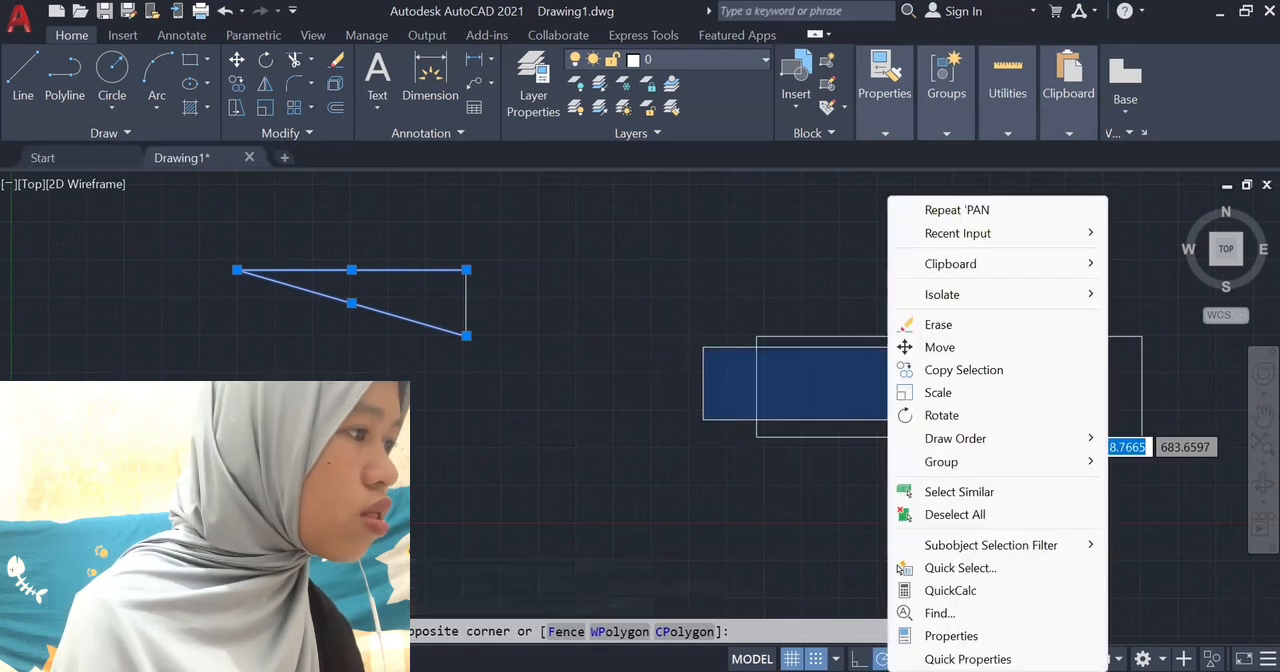
{"action": "left_click", "coordinate": [731, 342]}
Select the rectangle's lower side, and clear the whole selection.
{"action": "left_click", "coordinate": [714, 342]}
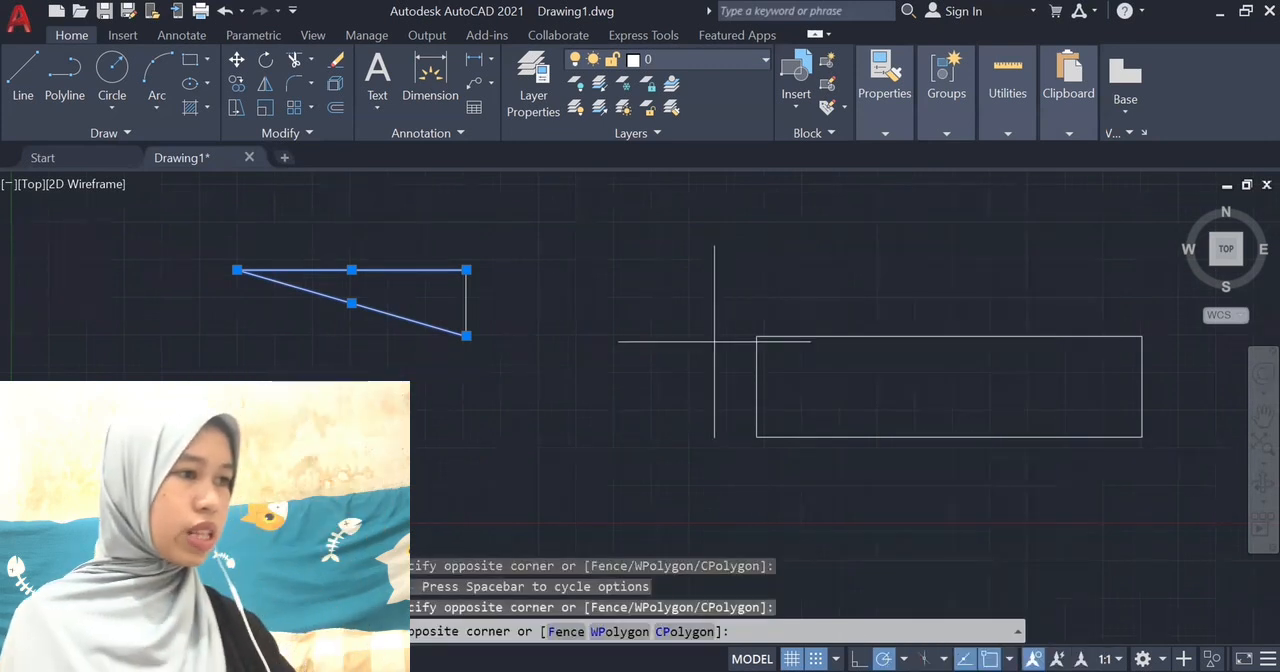
{"action": "left_click", "coordinate": [860, 437]}
{"action": "left_click", "coordinate": [895, 236]}
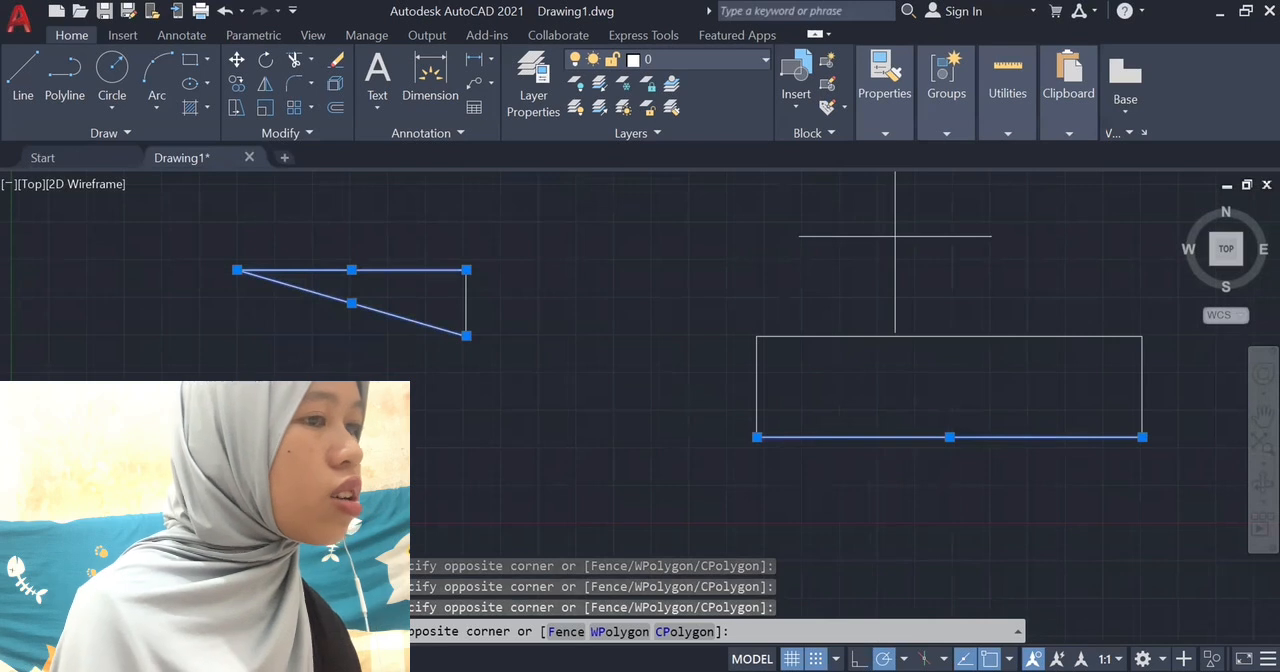
{"action": "key", "text": "Escape"}
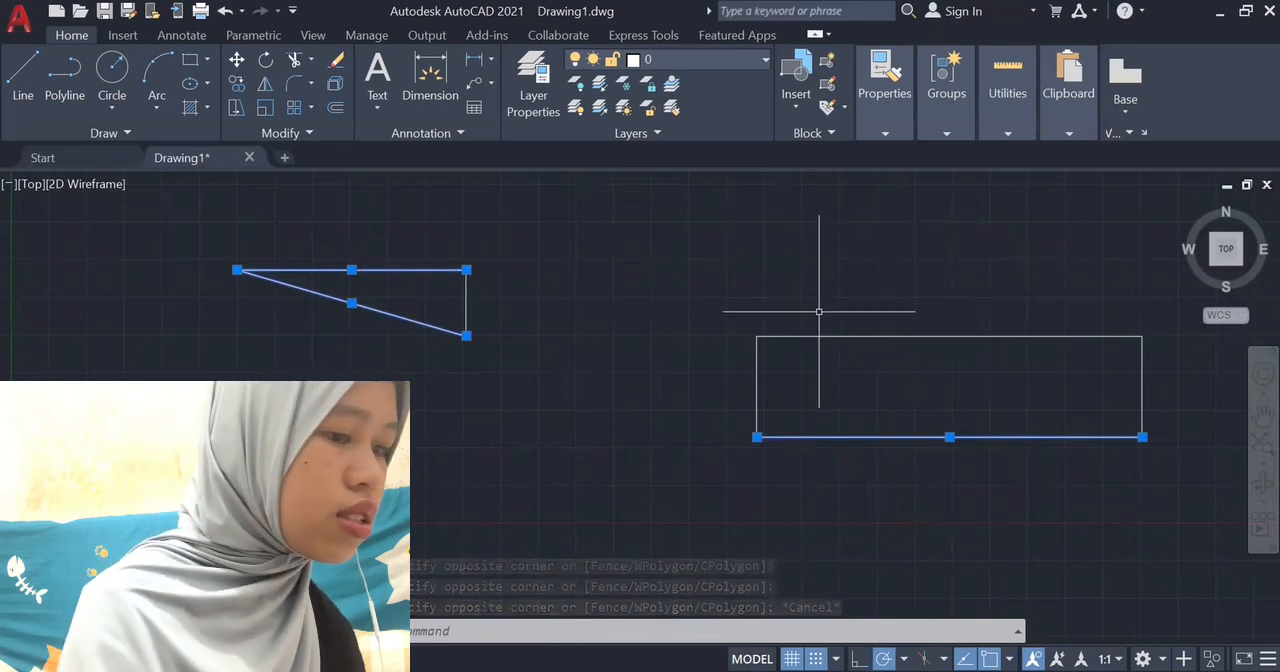
{"action": "key", "text": "Escape"}
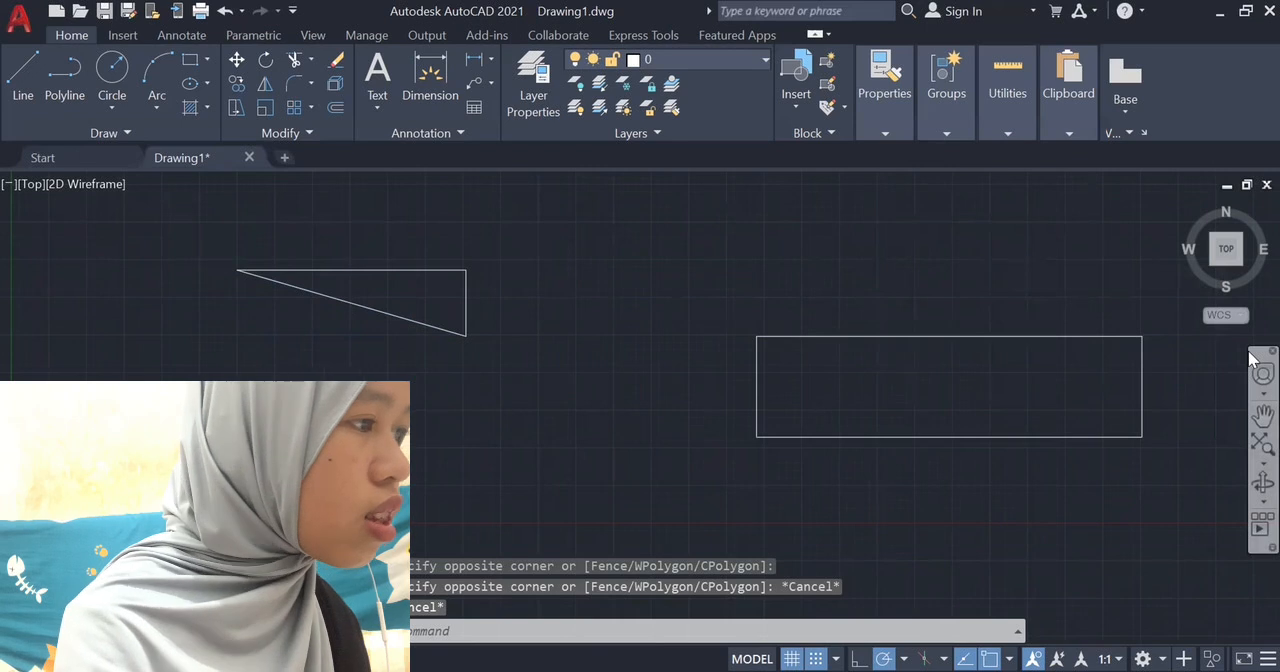
Select the rectangle's upper, lower and right sides with a crossing window, try further windows in empty space, and clear the selection.
{"action": "left_click", "coordinate": [1155, 286]}
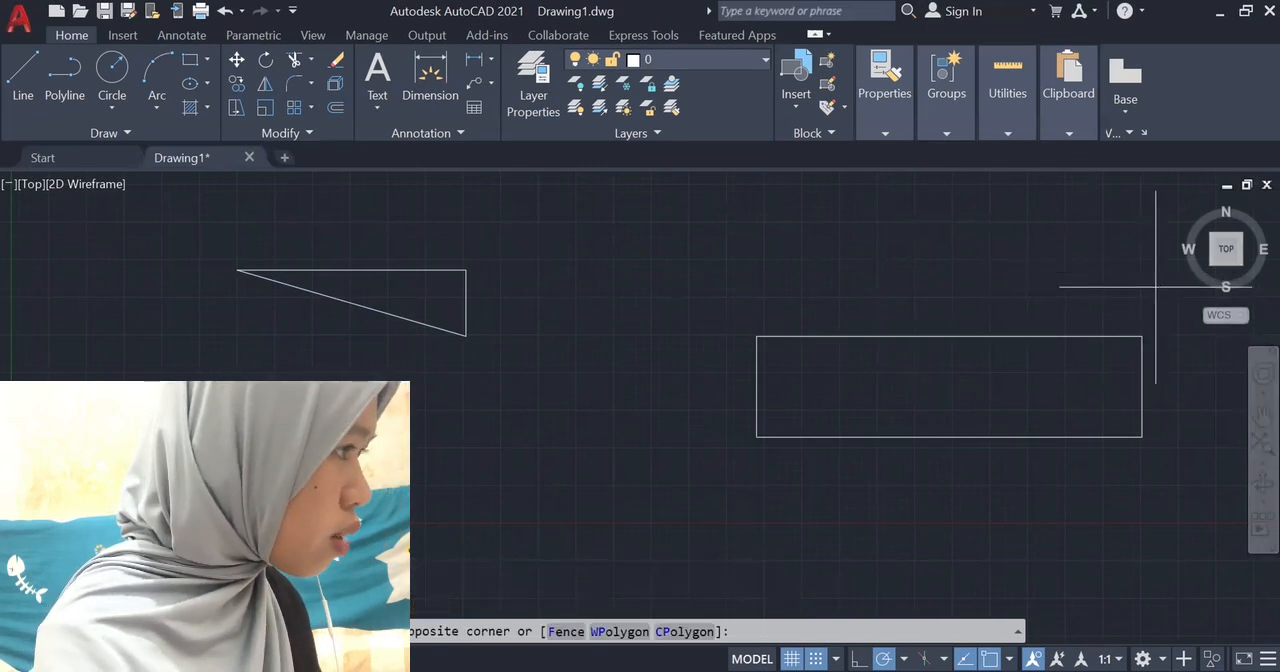
{"action": "left_click", "coordinate": [943, 472]}
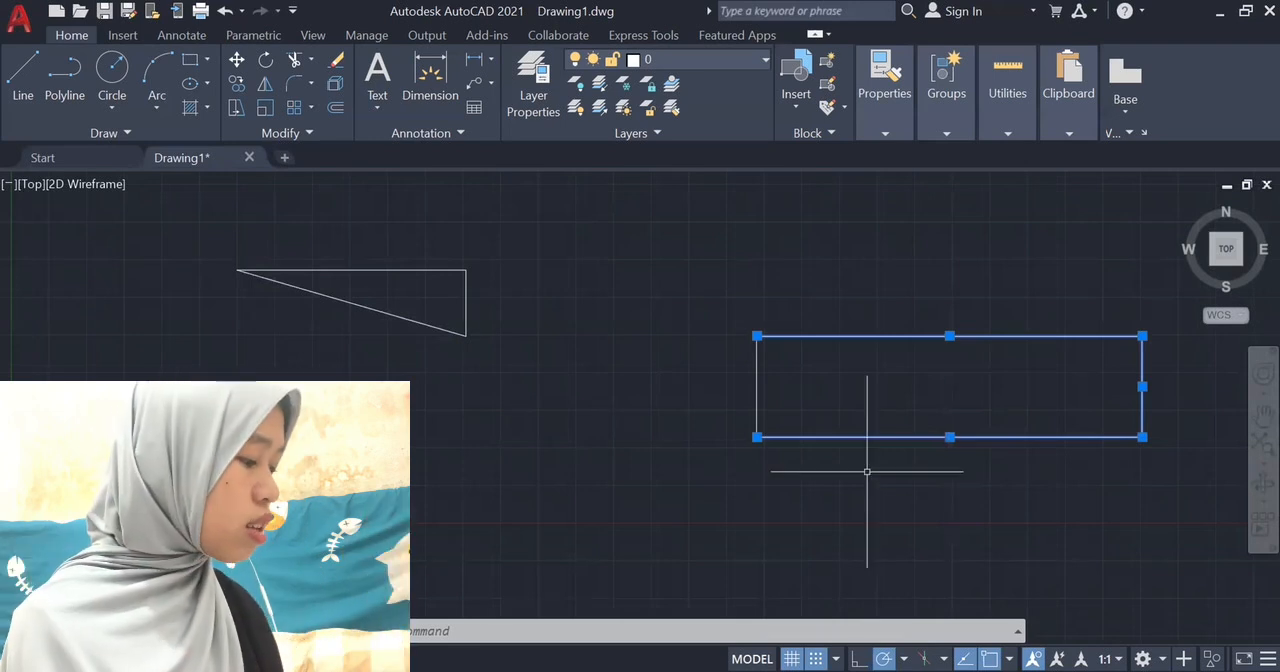
{"action": "left_click", "coordinate": [460, 401]}
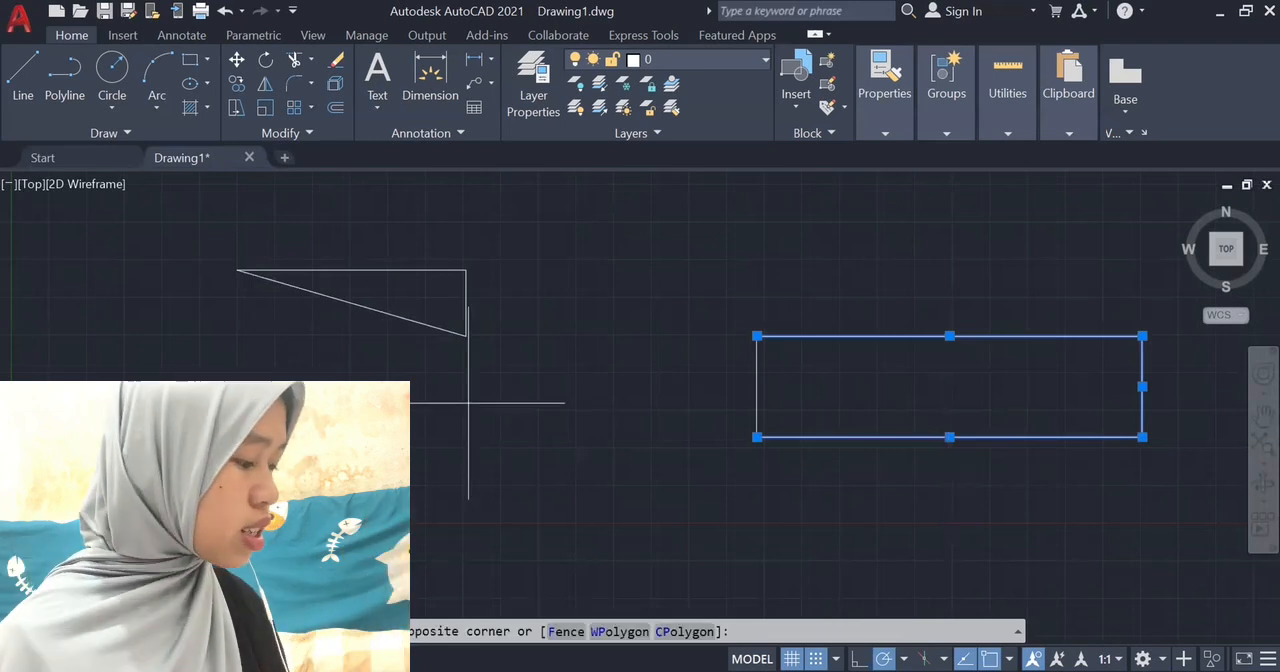
{"action": "left_click", "coordinate": [594, 432]}
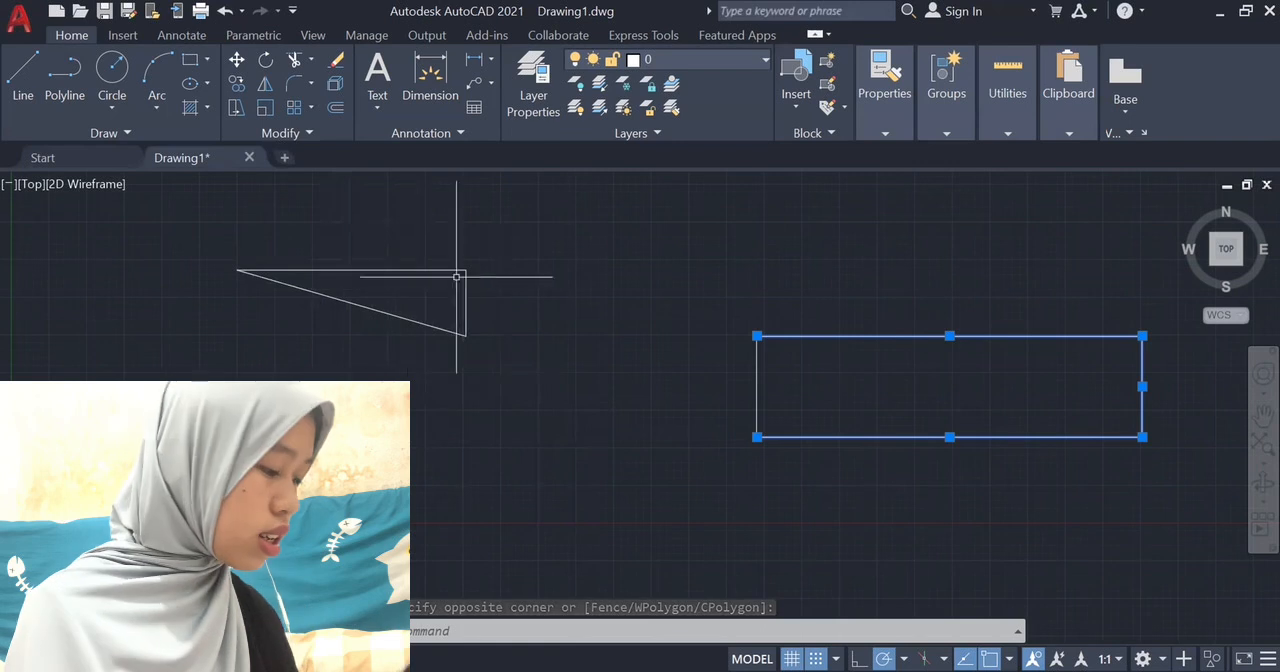
{"action": "left_click", "coordinate": [657, 462]}
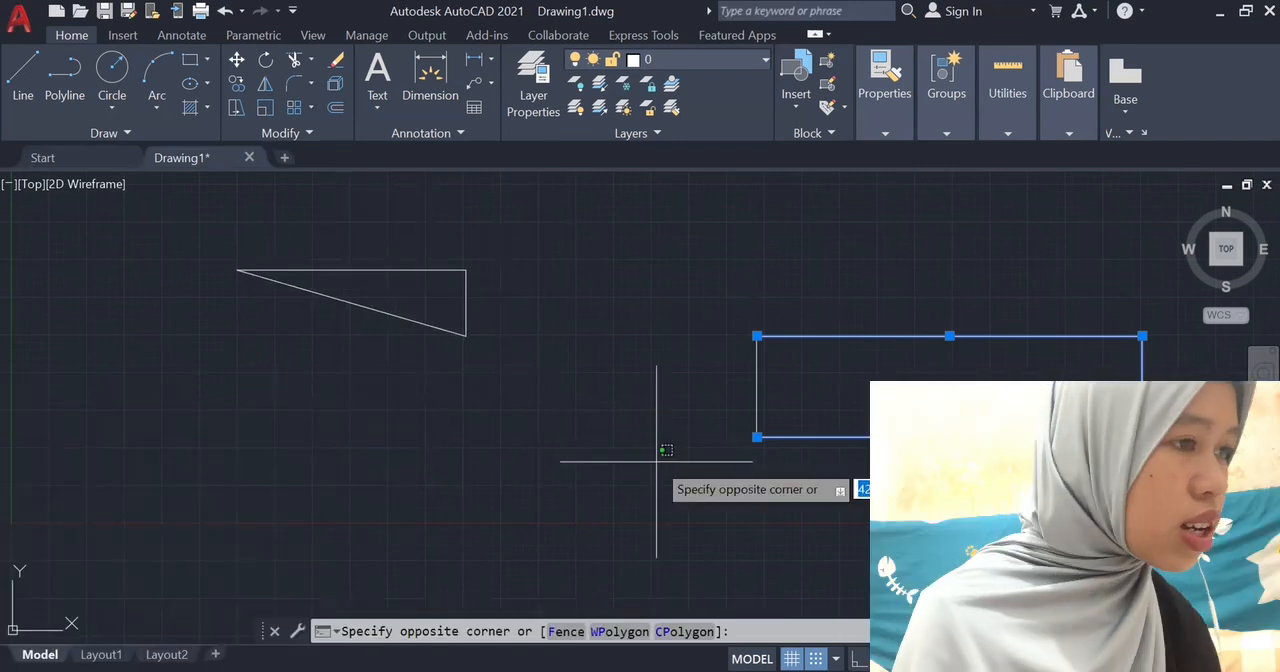
{"action": "left_click", "coordinate": [657, 462]}
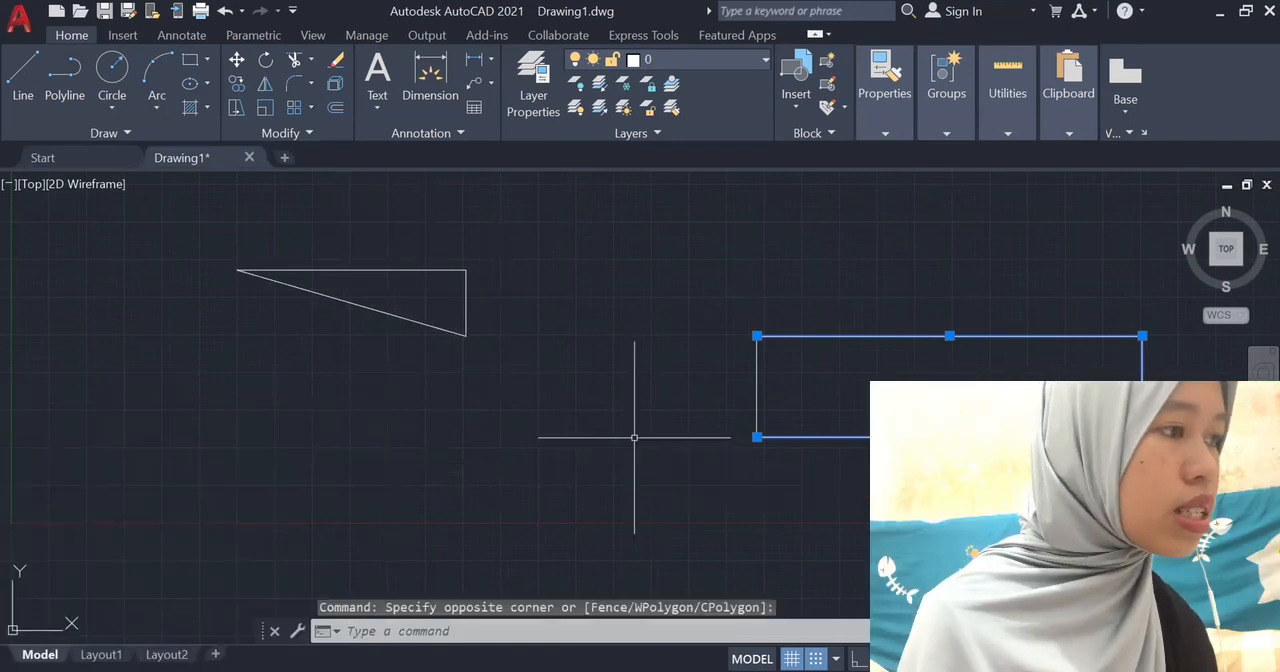
{"action": "key", "text": "Escape"}
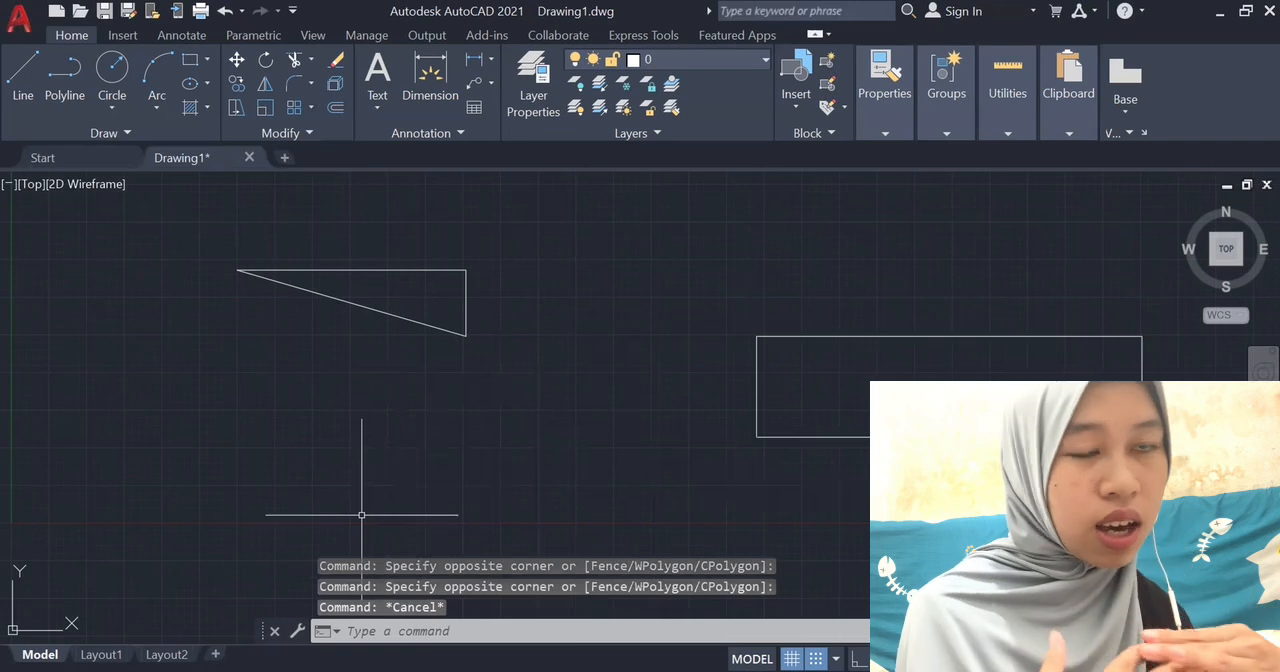
{"action": "type", "text": "line"}
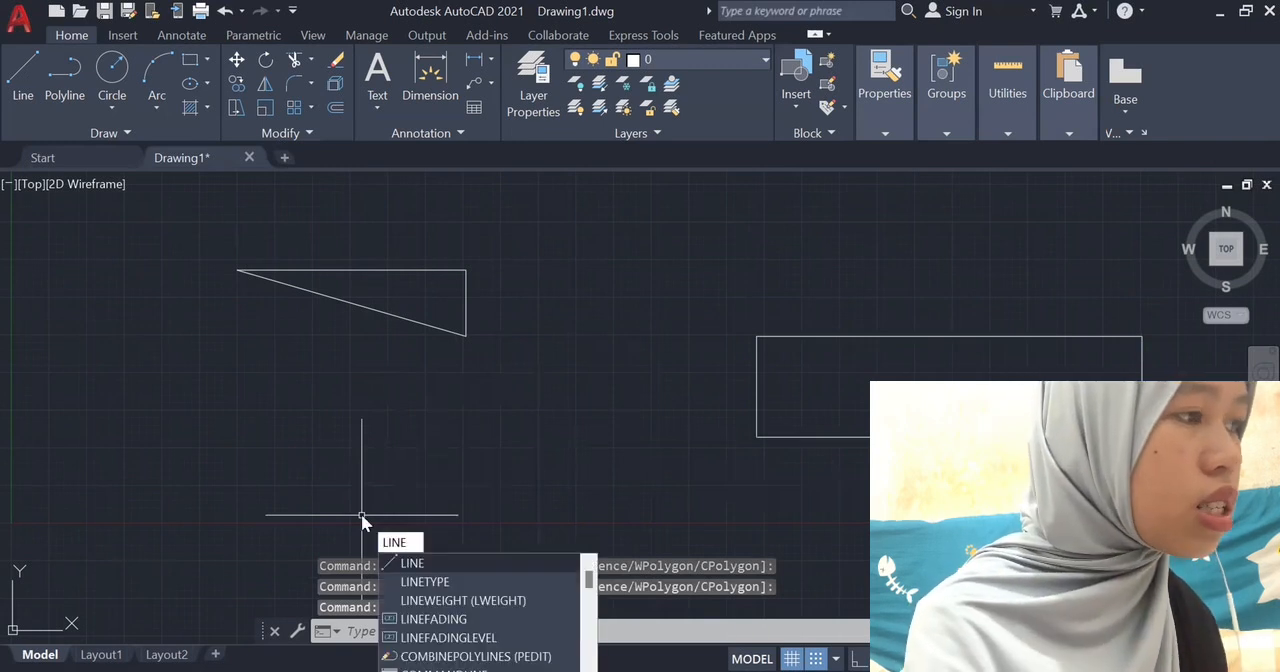
{"action": "key", "text": "Return"}
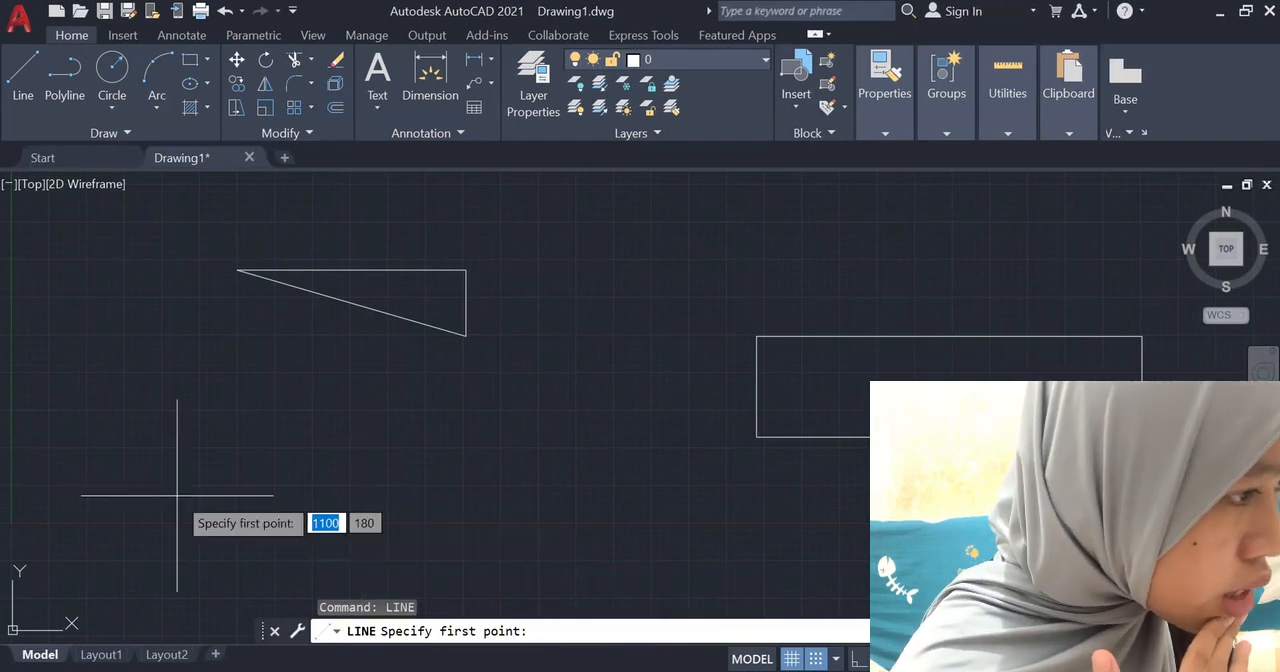
{"action": "key", "text": "Escape"}
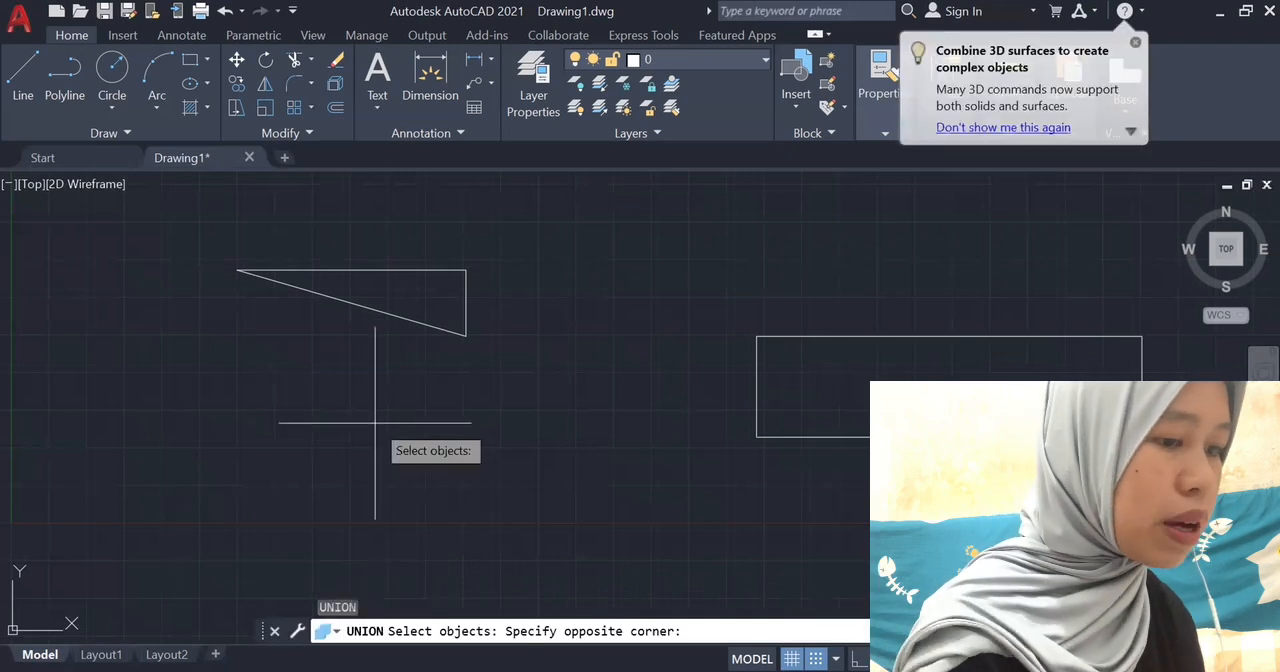
Check the length, angle and insertion scale settings in the drawing units.
{"action": "type", "text": "un"}
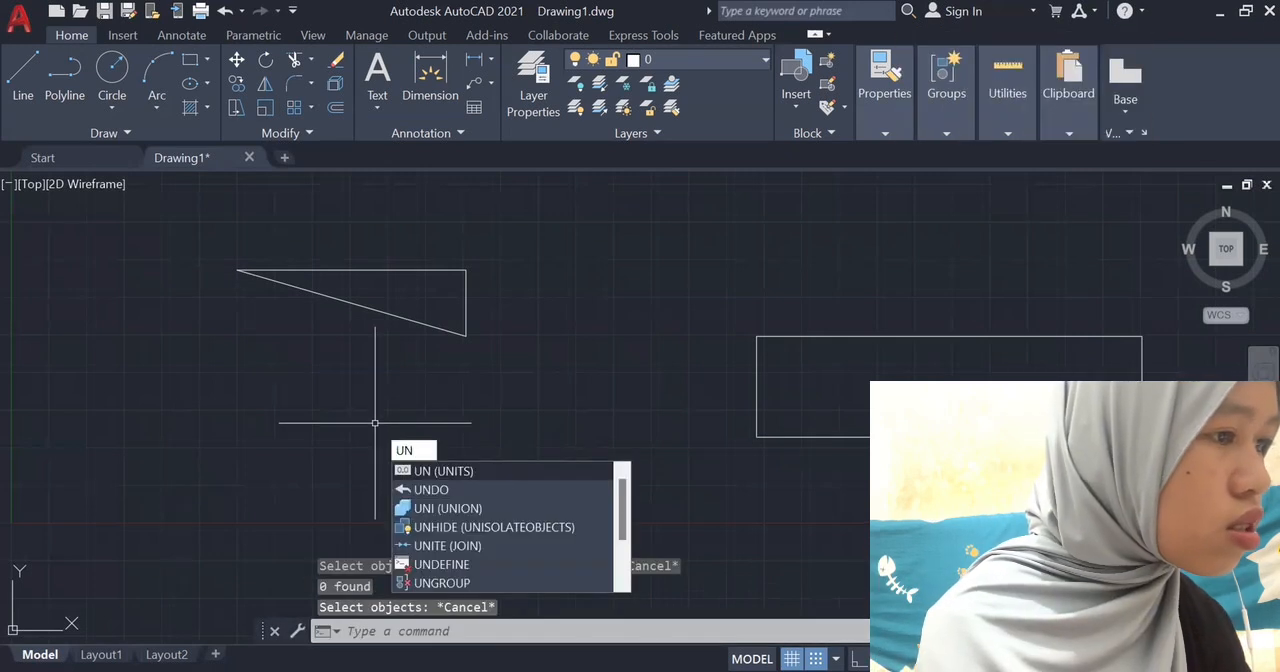
{"action": "left_click", "coordinate": [492, 467]}
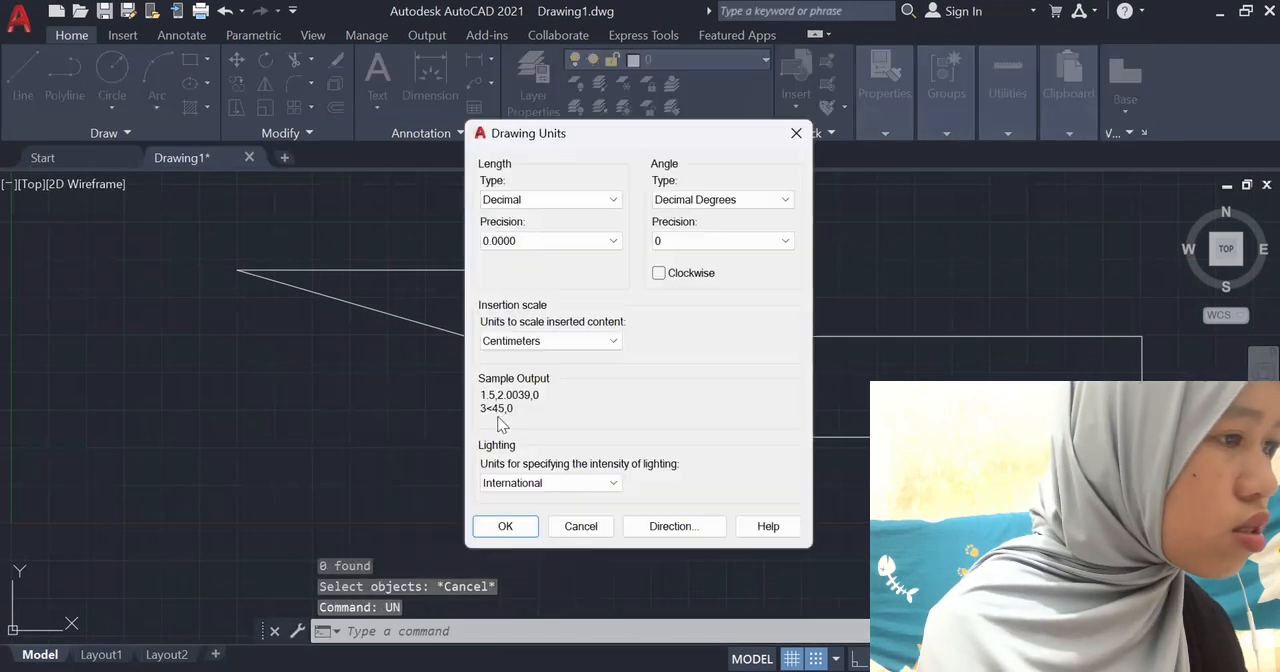
{"action": "left_click", "coordinate": [507, 527]}
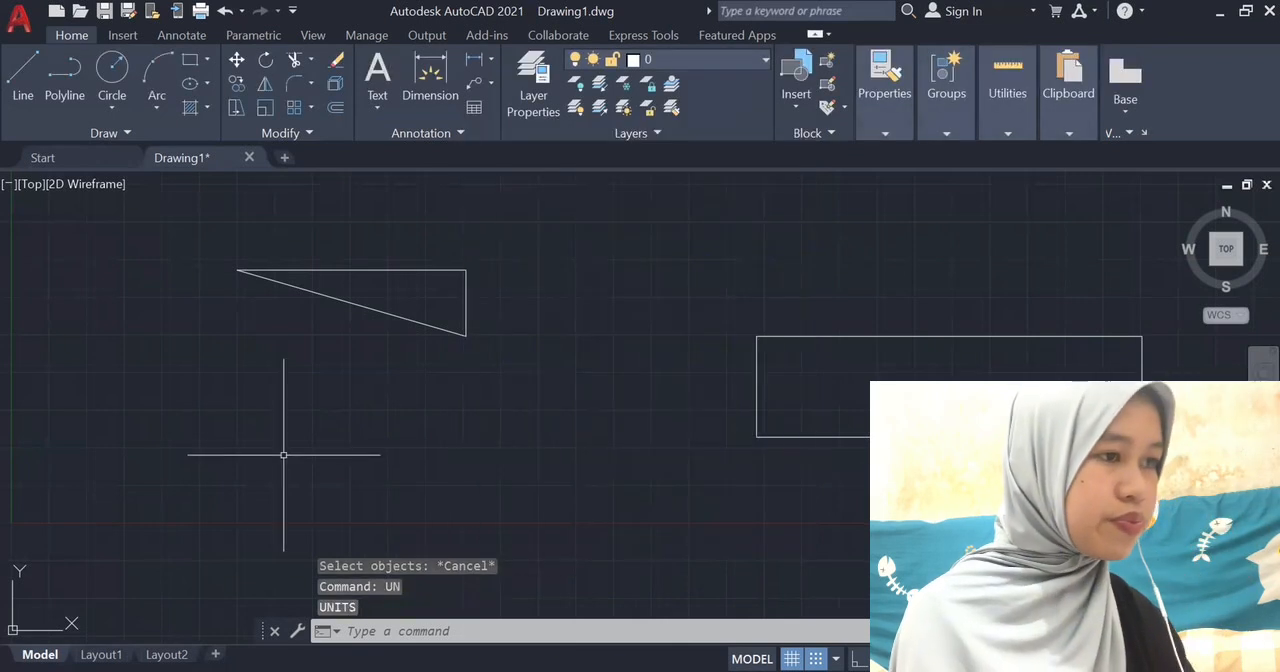
Draw a closed square with 50-unit sides below the triangle using the Line command, entering 50 for the first point.
{"action": "type", "text": "line"}
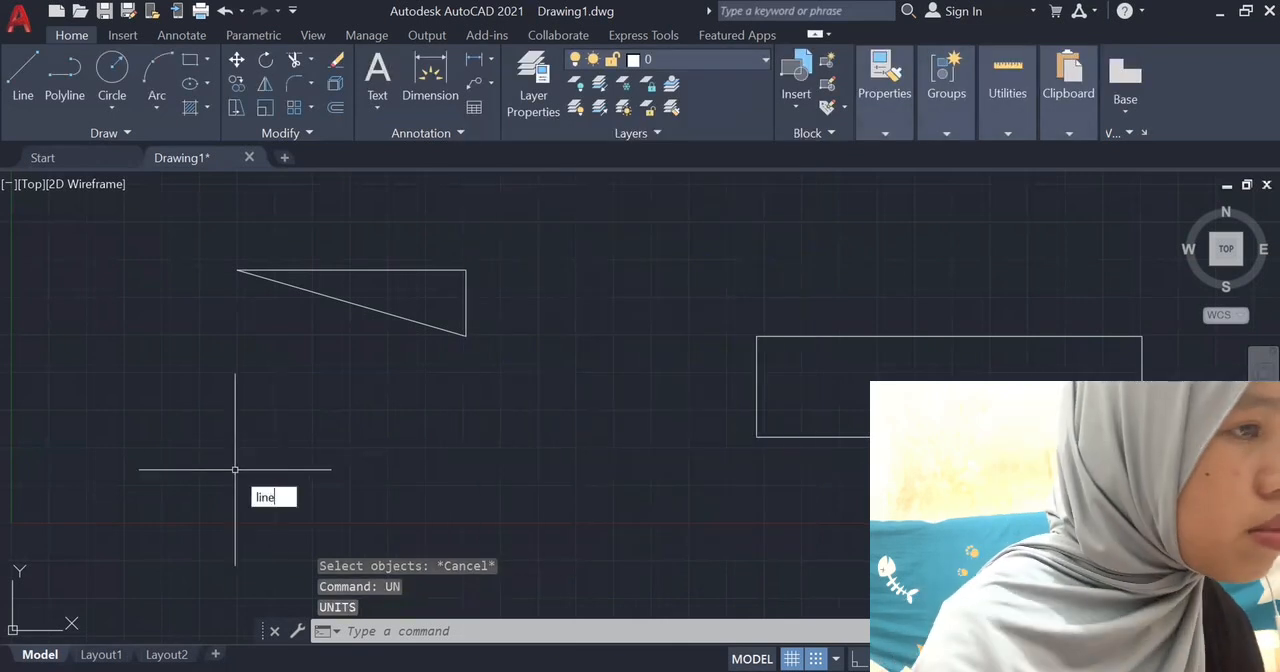
{"action": "key", "text": "Return"}
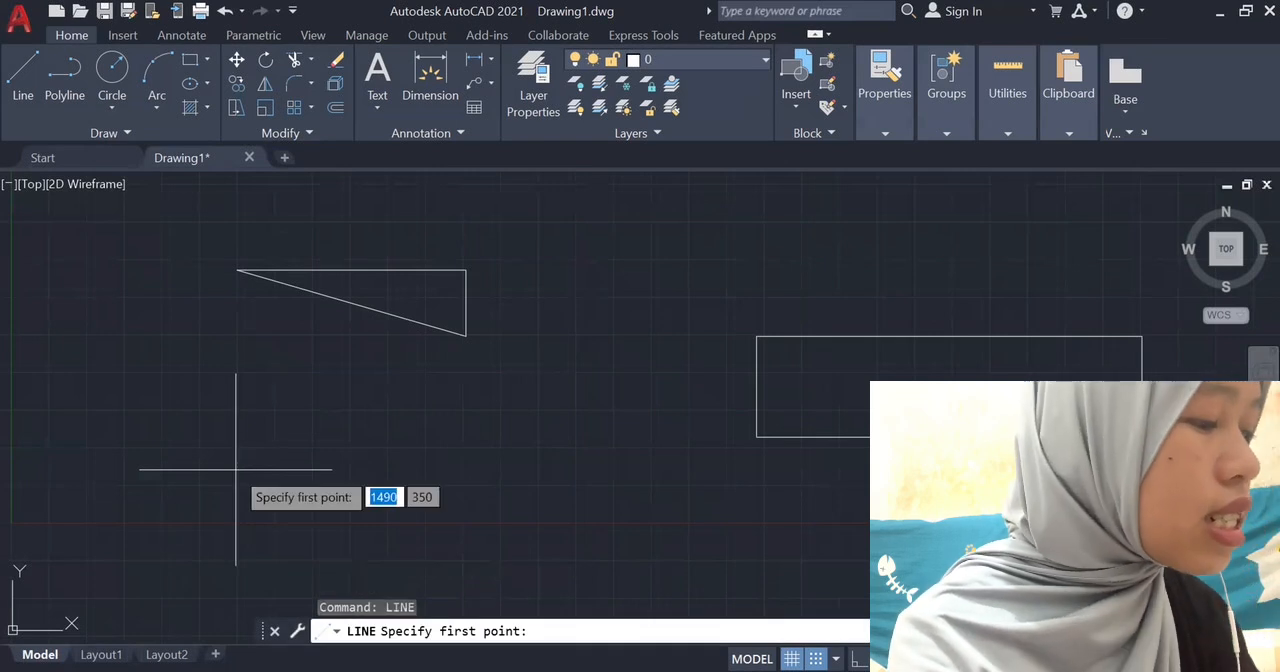
{"action": "type", "text": "50"}
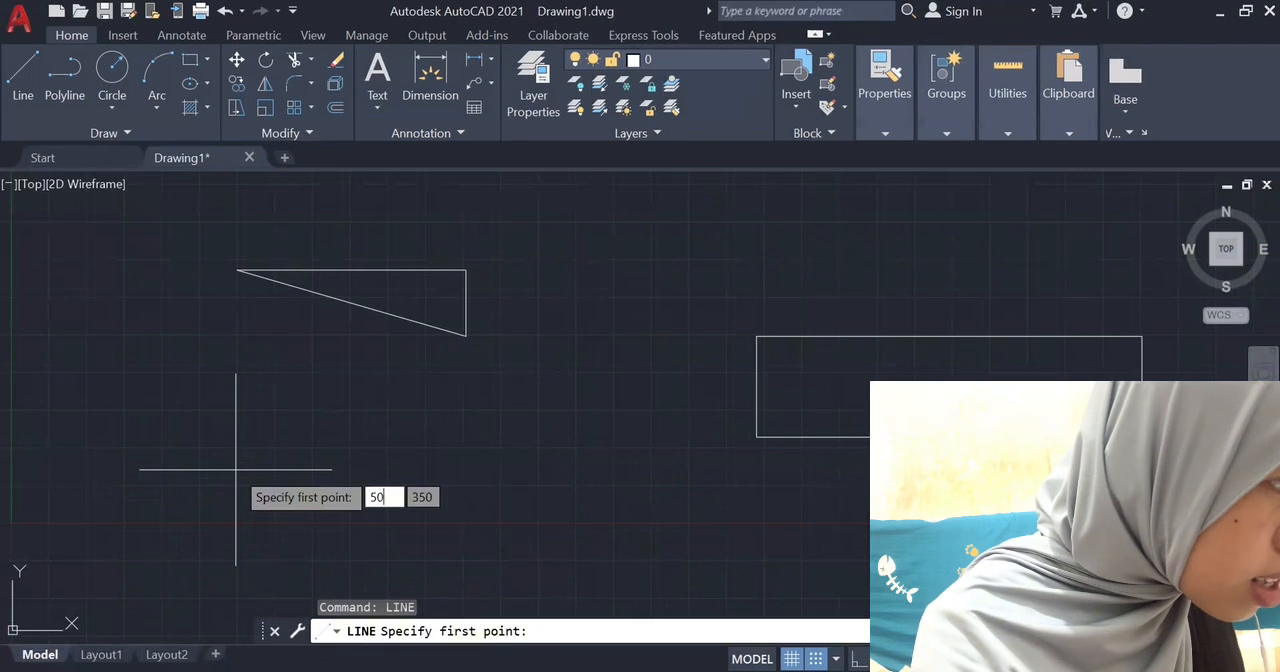
{"action": "key", "text": "Return"}
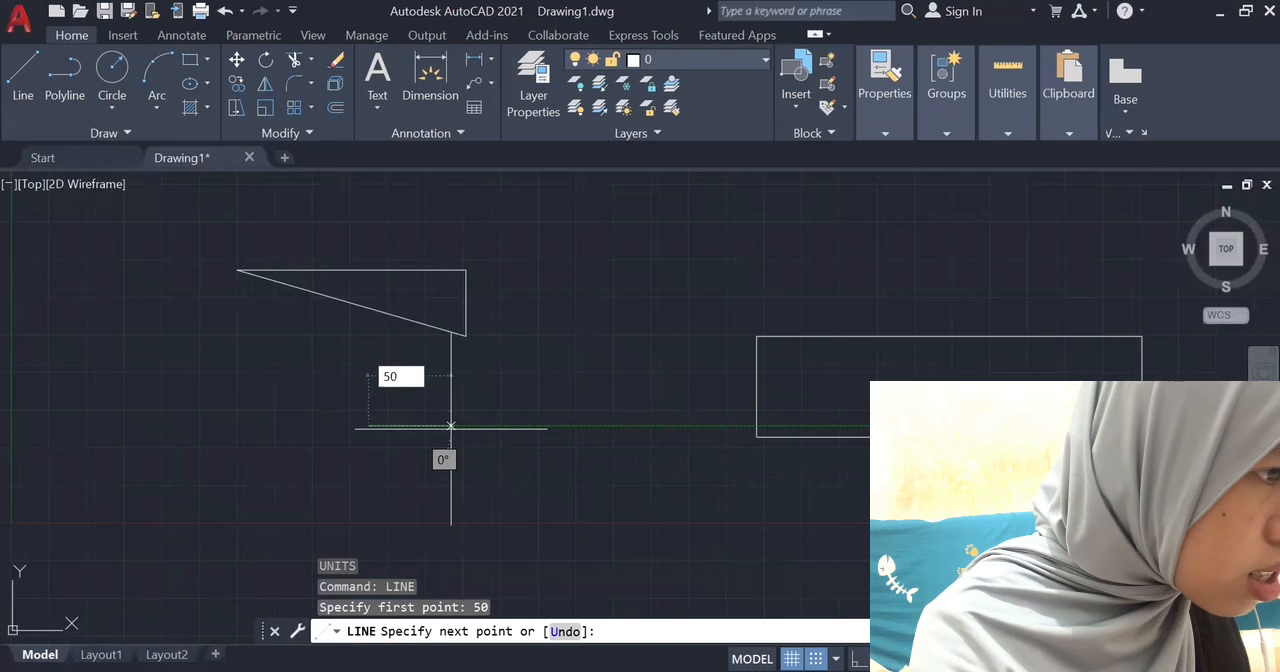
{"action": "type", "text": "50"}
{"action": "key", "text": "Return"}
{"action": "type", "text": "50"}
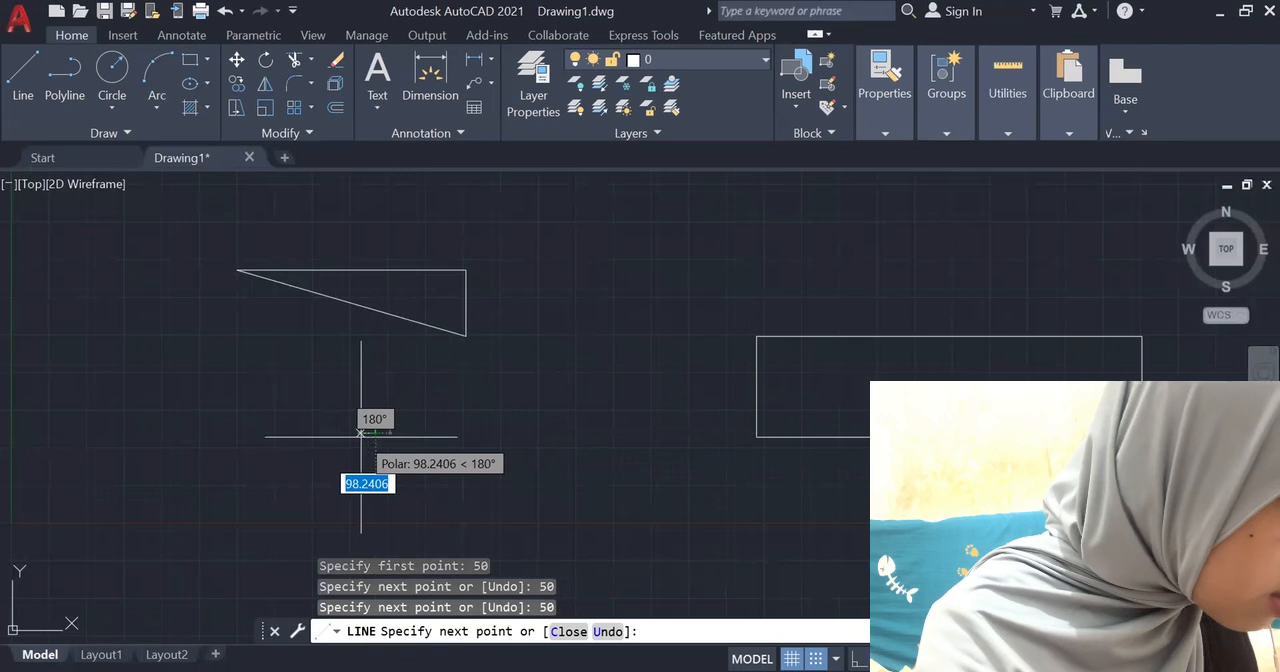
{"action": "type", "text": "50"}
{"action": "key", "text": "Return"}
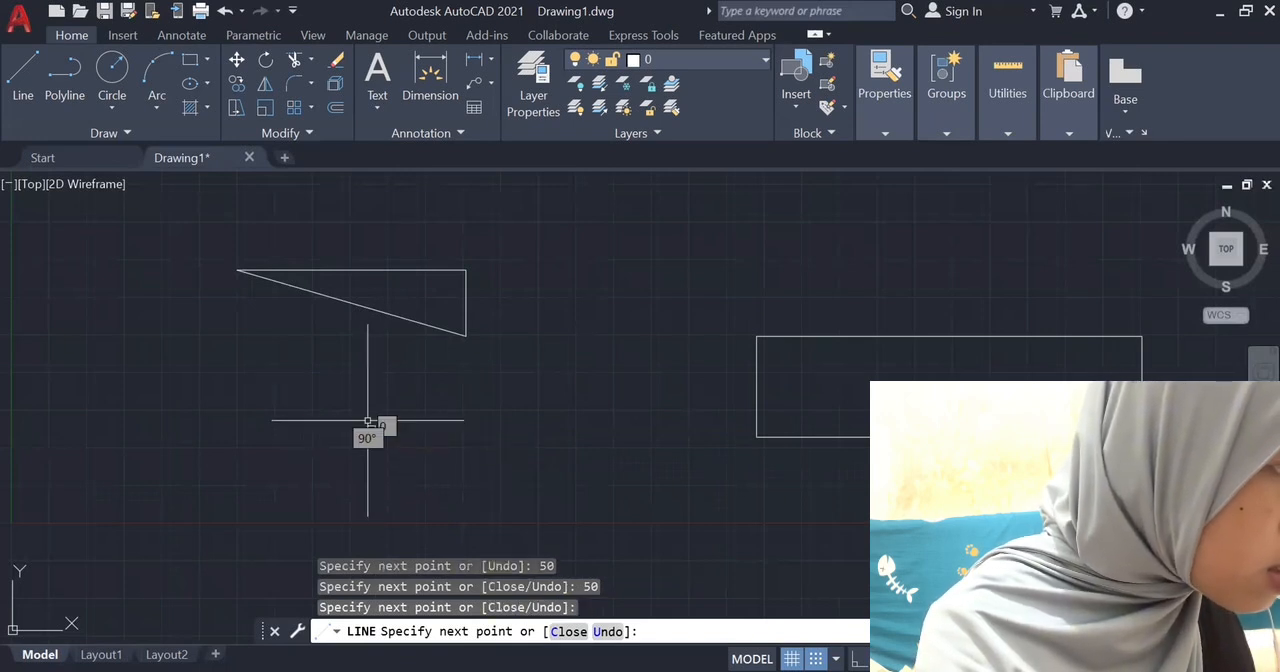
{"action": "key", "text": "Escape"}
Examine the small square up close, bringing it large into the middle of the drawing area.
{"action": "scroll", "coordinate": [426, 447], "scroll_direction": "up", "scroll_amount": 6}
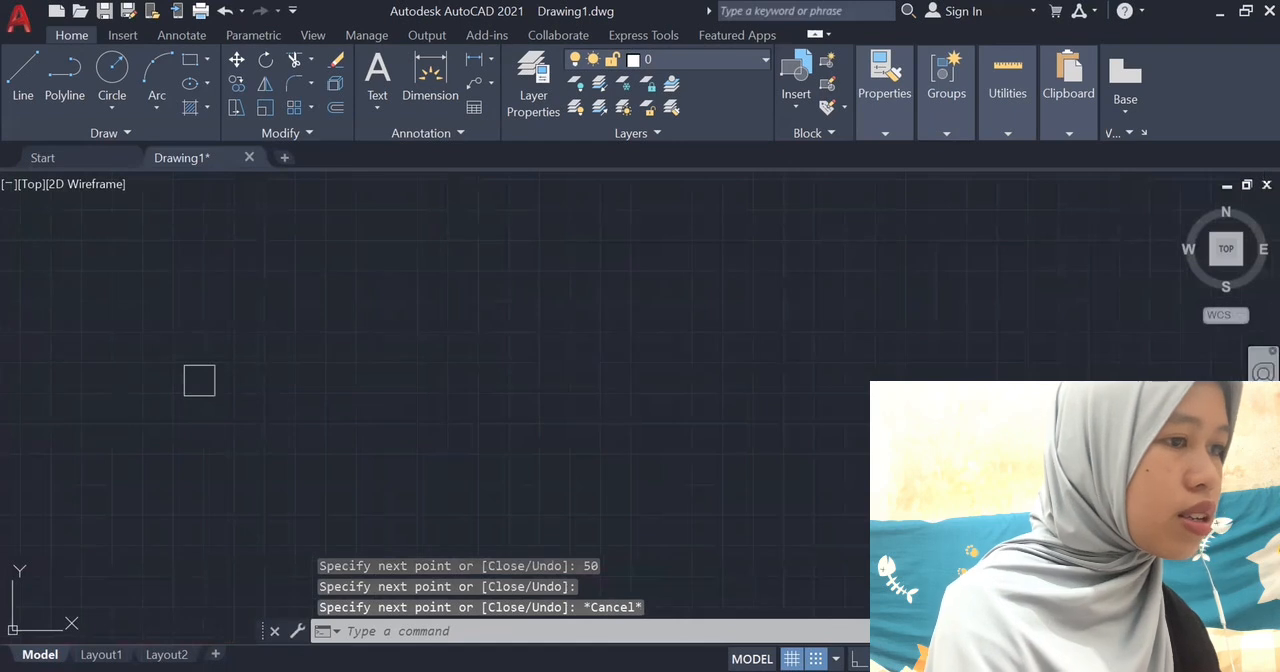
{"action": "left_click", "coordinate": [1263, 405]}
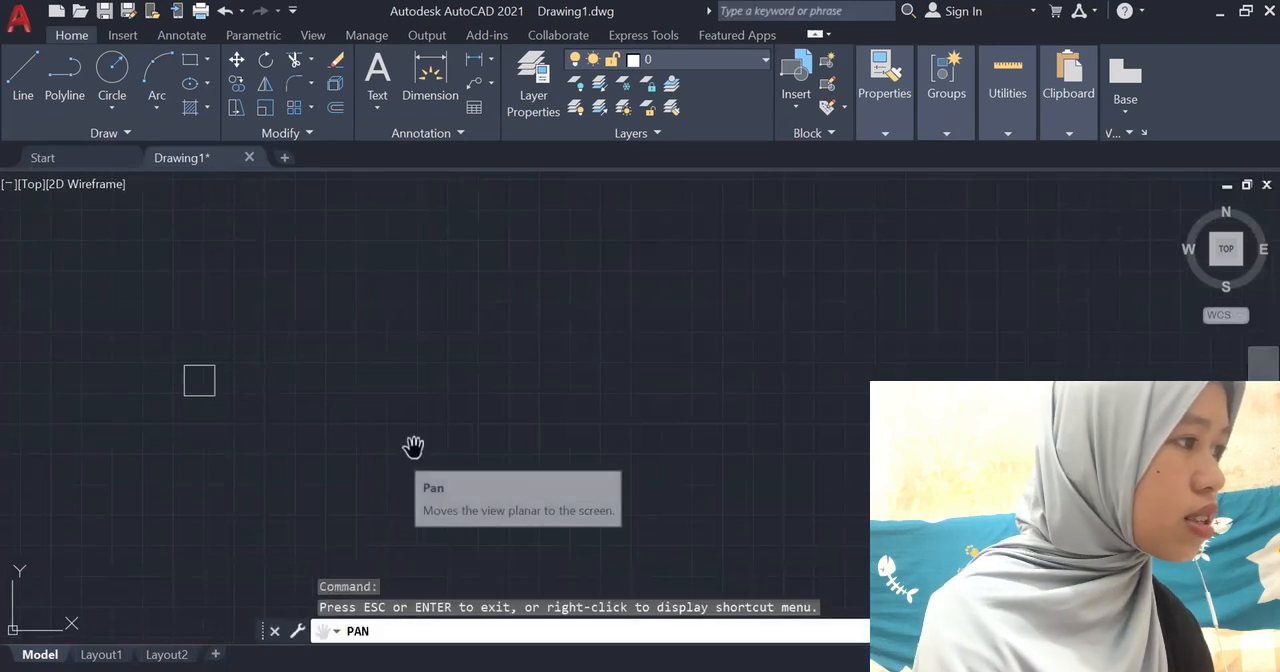
{"action": "scroll", "coordinate": [141, 430], "scroll_direction": "up", "scroll_amount": 5}
{"action": "scroll", "coordinate": [263, 349], "scroll_direction": "up", "scroll_amount": 6}
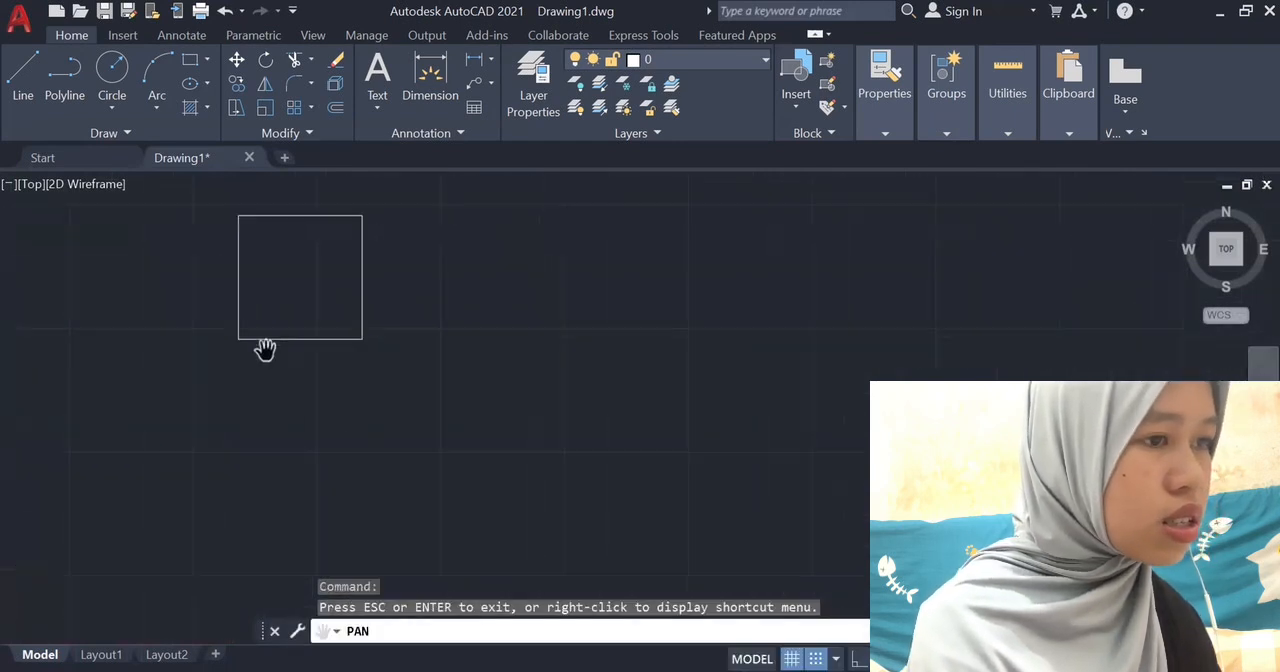
{"action": "scroll", "coordinate": [337, 294], "scroll_direction": "down", "scroll_amount": 6}
{"action": "scroll", "coordinate": [366, 280], "scroll_direction": "up", "scroll_amount": 2}
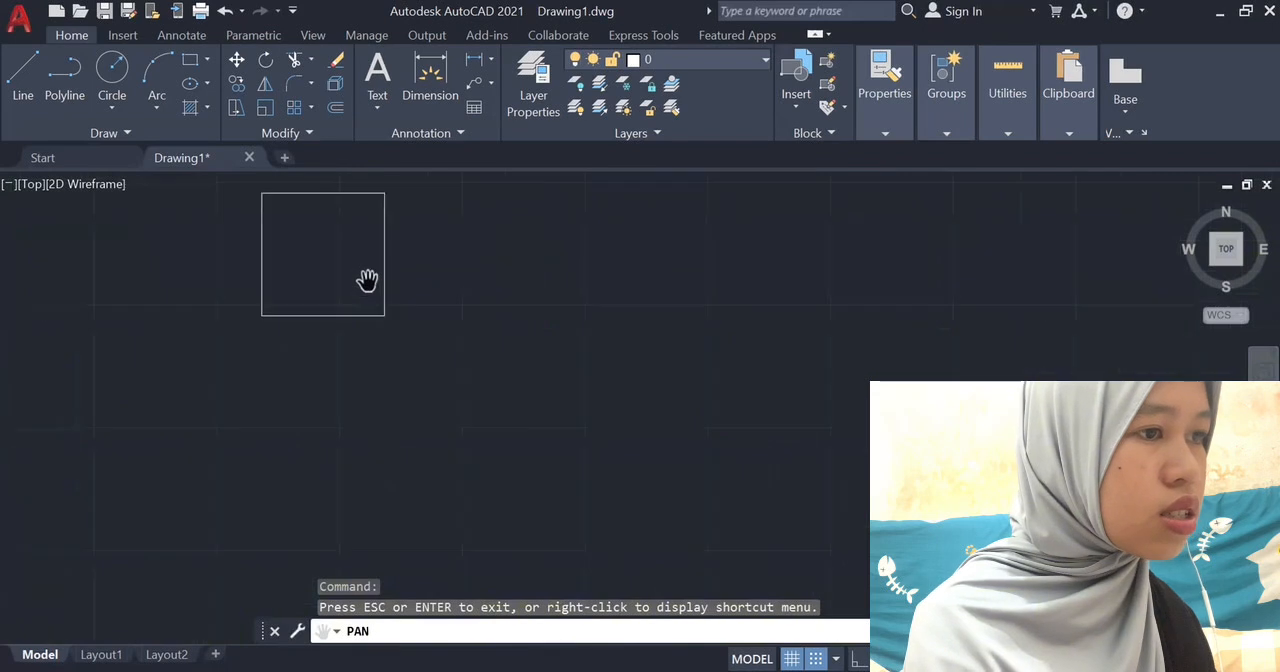
{"action": "mouse_move", "coordinate": [314, 249]}
{"action": "left_mouse_down"}
{"action": "mouse_move", "coordinate": [329, 357]}
{"action": "mouse_move", "coordinate": [531, 357]}
{"action": "mouse_move", "coordinate": [520, 380]}
{"action": "left_mouse_up"}
{"action": "scroll", "coordinate": [577, 383], "scroll_direction": "up", "scroll_amount": 6}
{"action": "scroll", "coordinate": [577, 383], "scroll_direction": "down", "scroll_amount": 4}
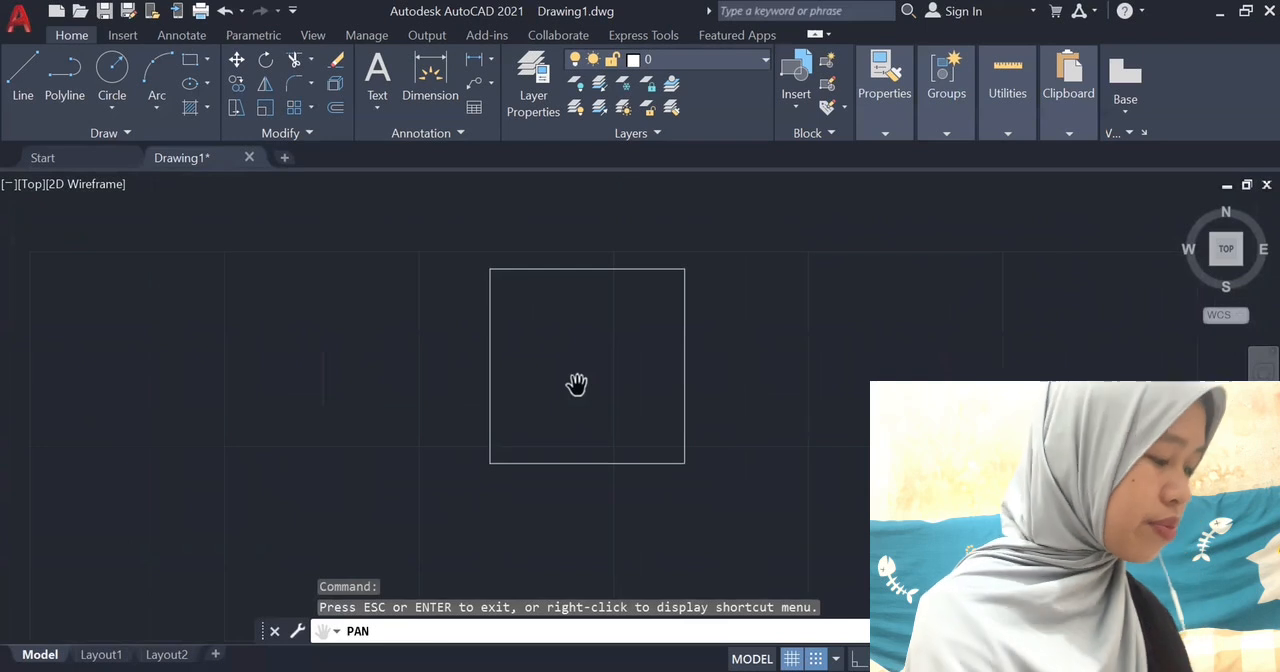
{"action": "left_click_drag", "start_coordinate": [523, 363], "coordinate": [429, 352]}
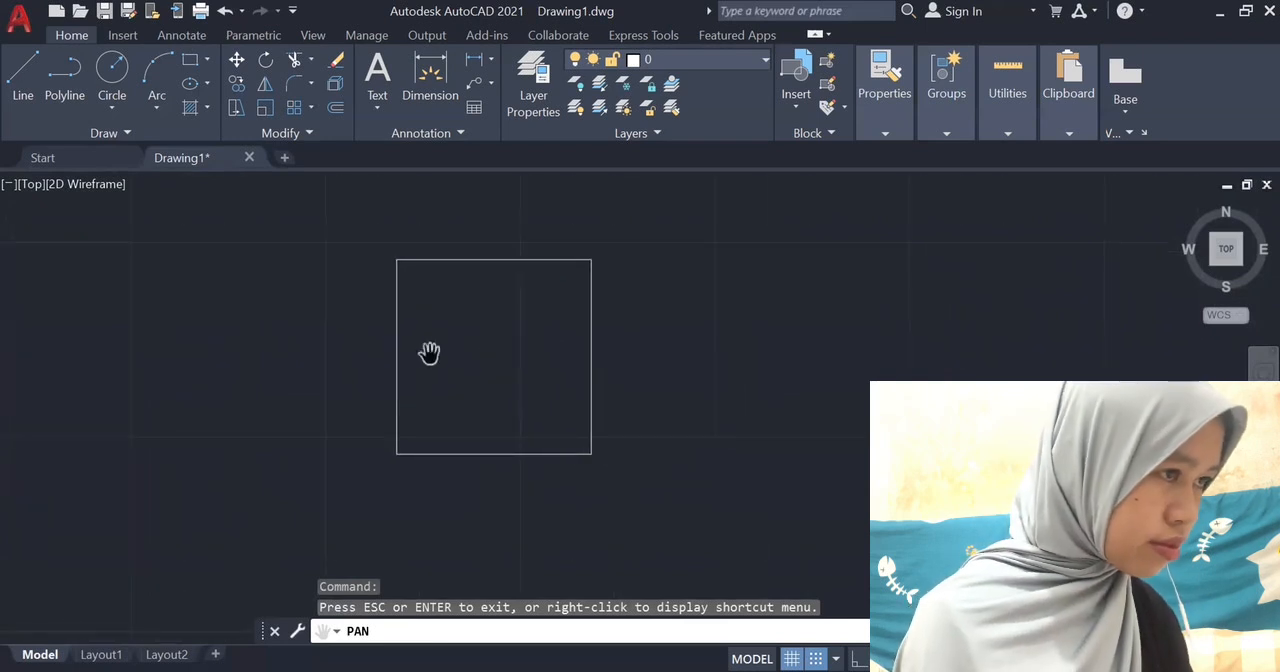
{"action": "left_click_drag", "start_coordinate": [597, 368], "coordinate": [524, 367]}
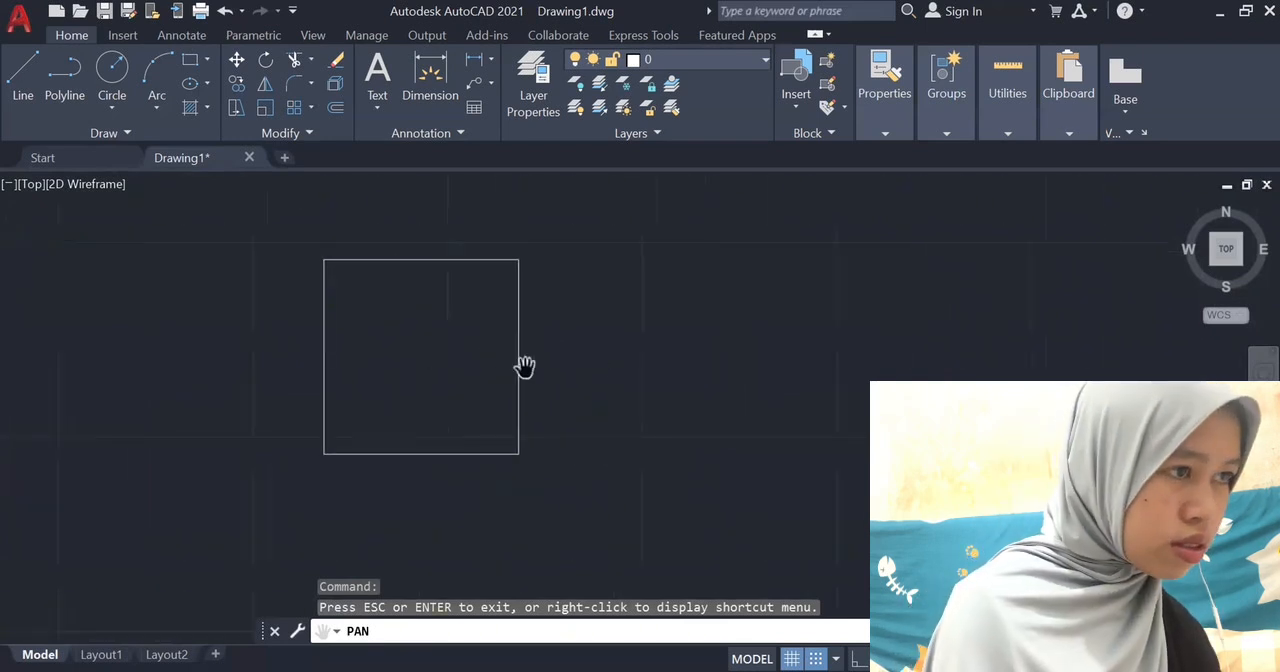
{"action": "key", "text": "Escape"}
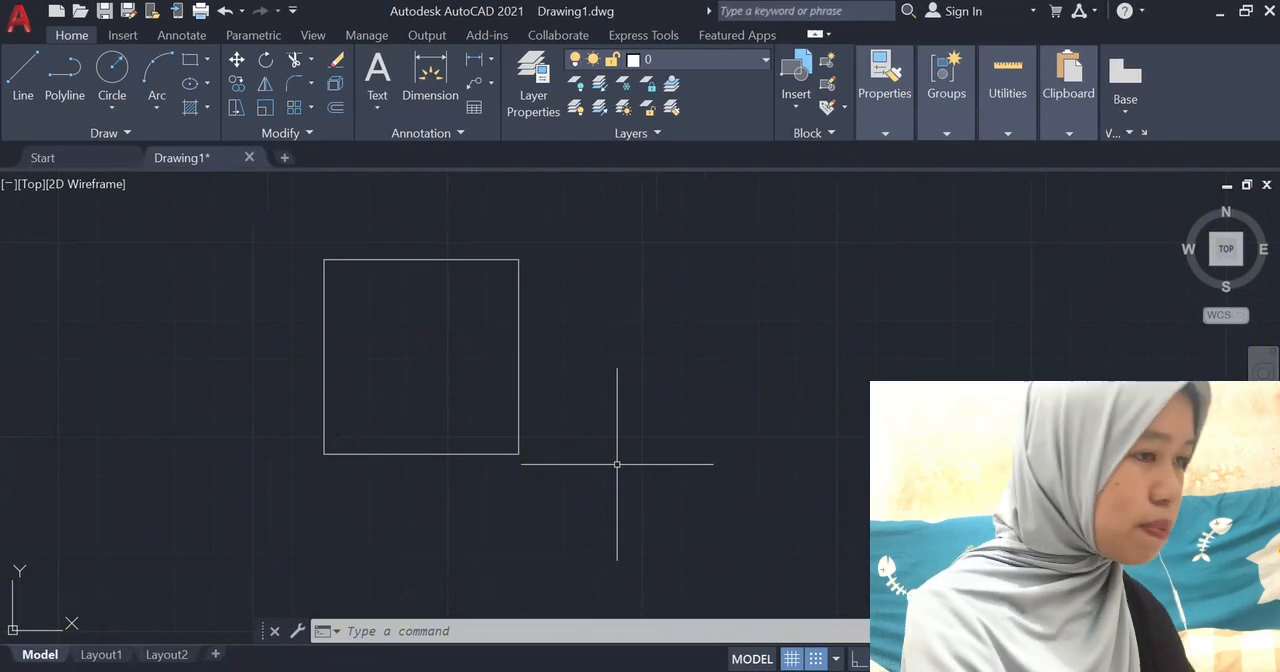
List the properties of the square's lower side and check its length.
{"action": "type", "text": "LIST"}
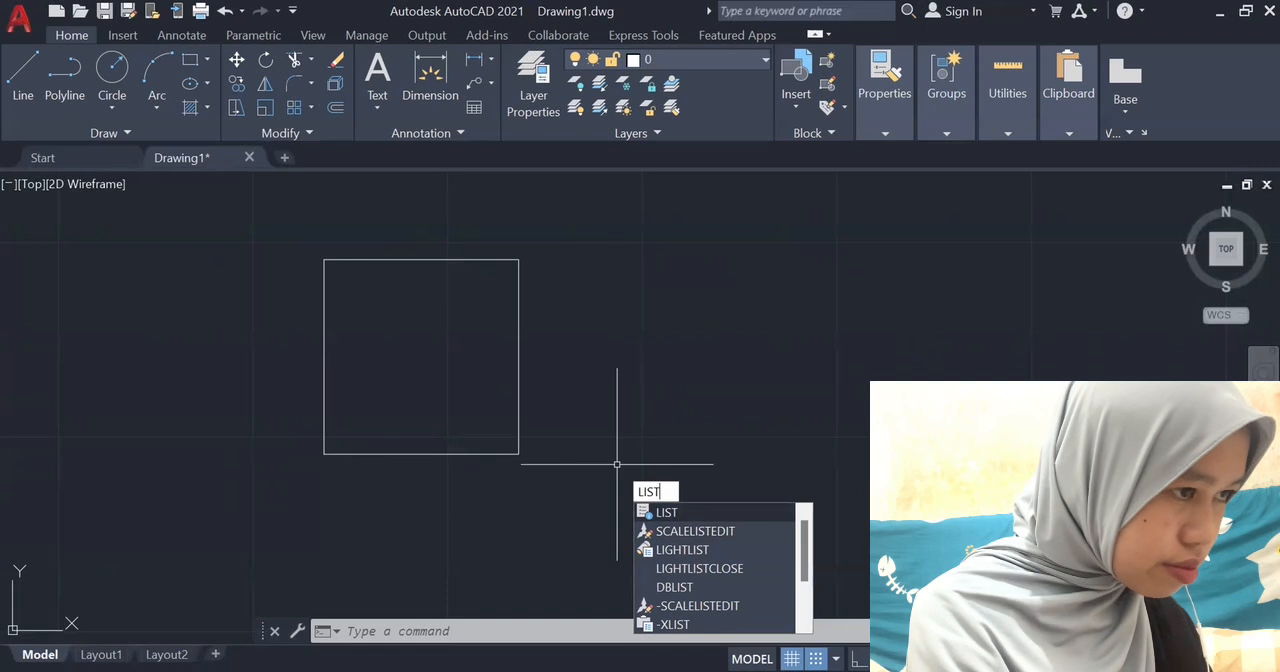
{"action": "key", "text": "Return"}
{"action": "left_click", "coordinate": [410, 454]}
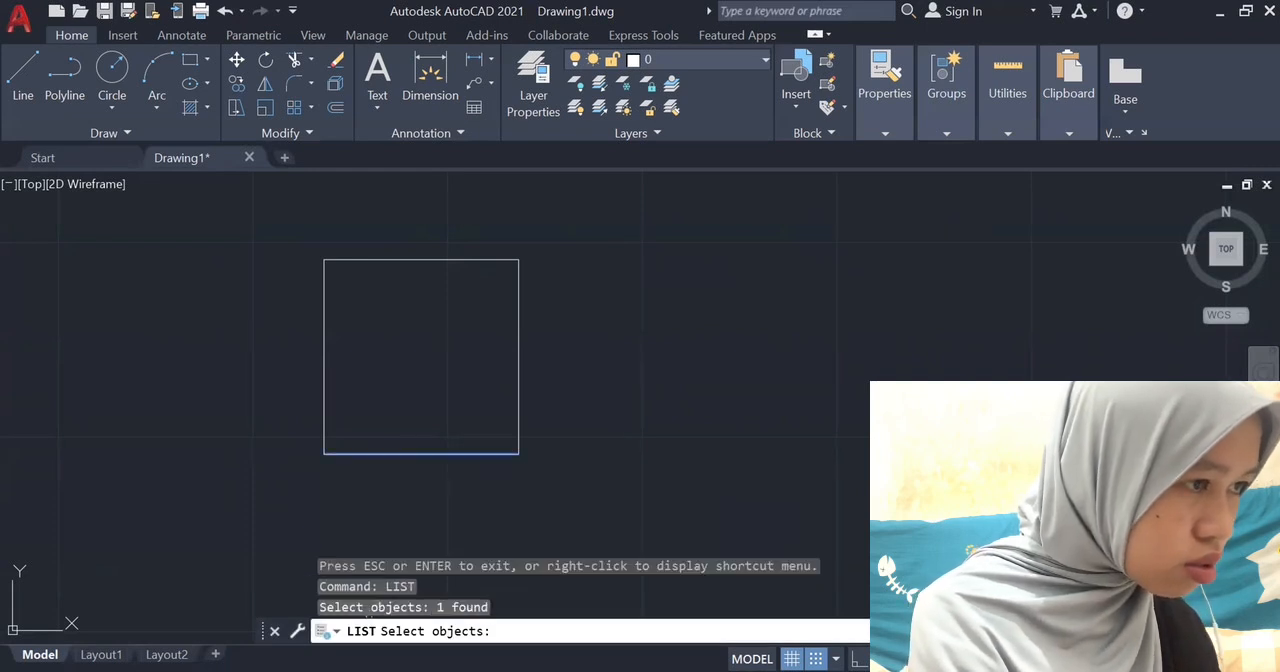
{"action": "key", "text": "Return"}
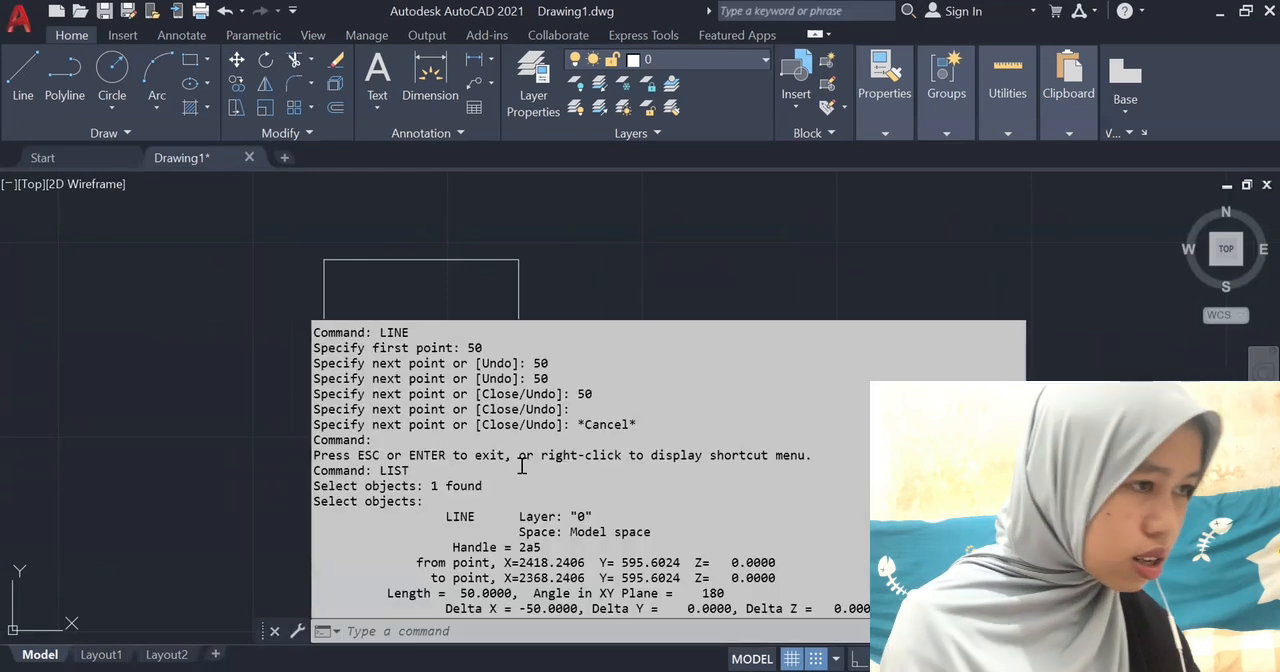
{"action": "left_click_drag", "start_coordinate": [457, 593], "coordinate": [516, 594]}
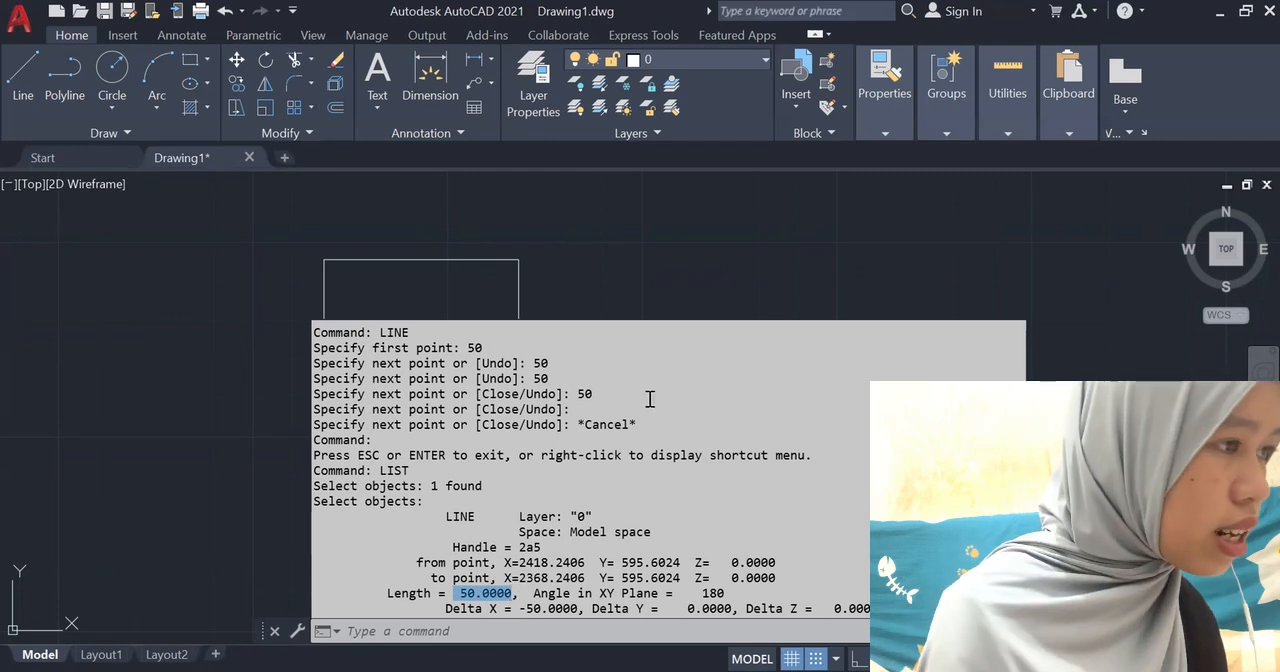
{"action": "left_click", "coordinate": [631, 255]}
Draw a closed rectangle 70 units wide and 30 units high beside the square using the Line command, entering 70 for the first point.
{"action": "type", "text": "lin"}
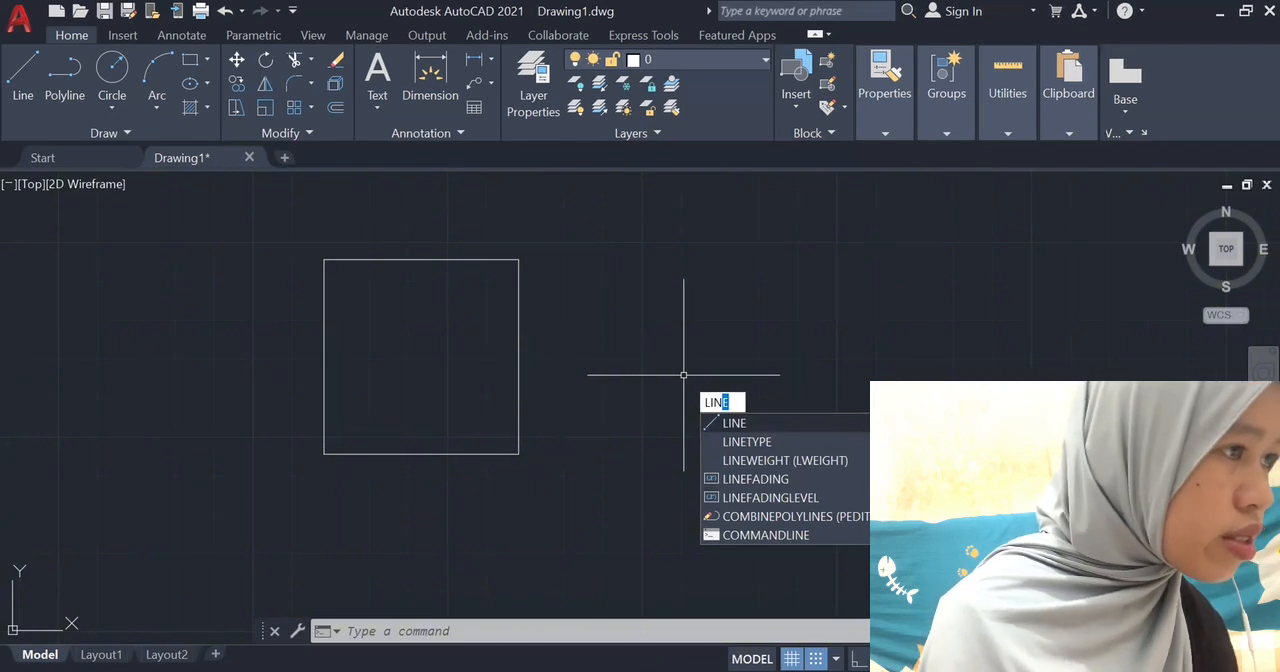
{"action": "key", "text": "Return"}
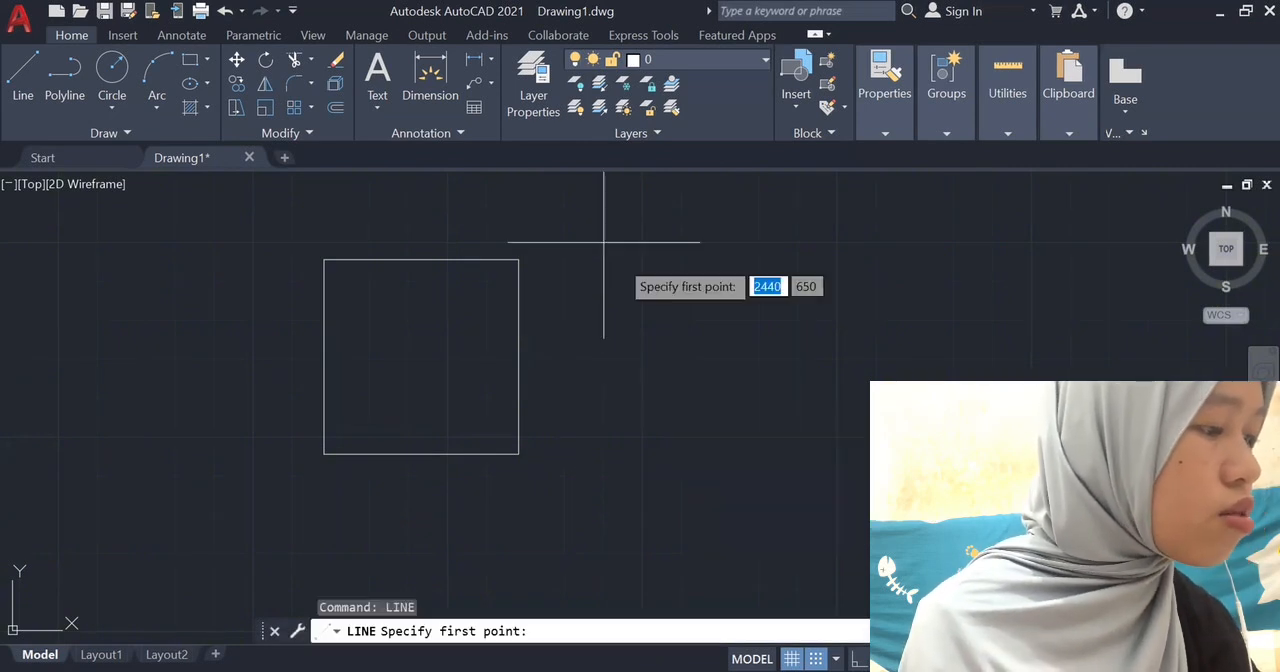
{"action": "type", "text": "70"}
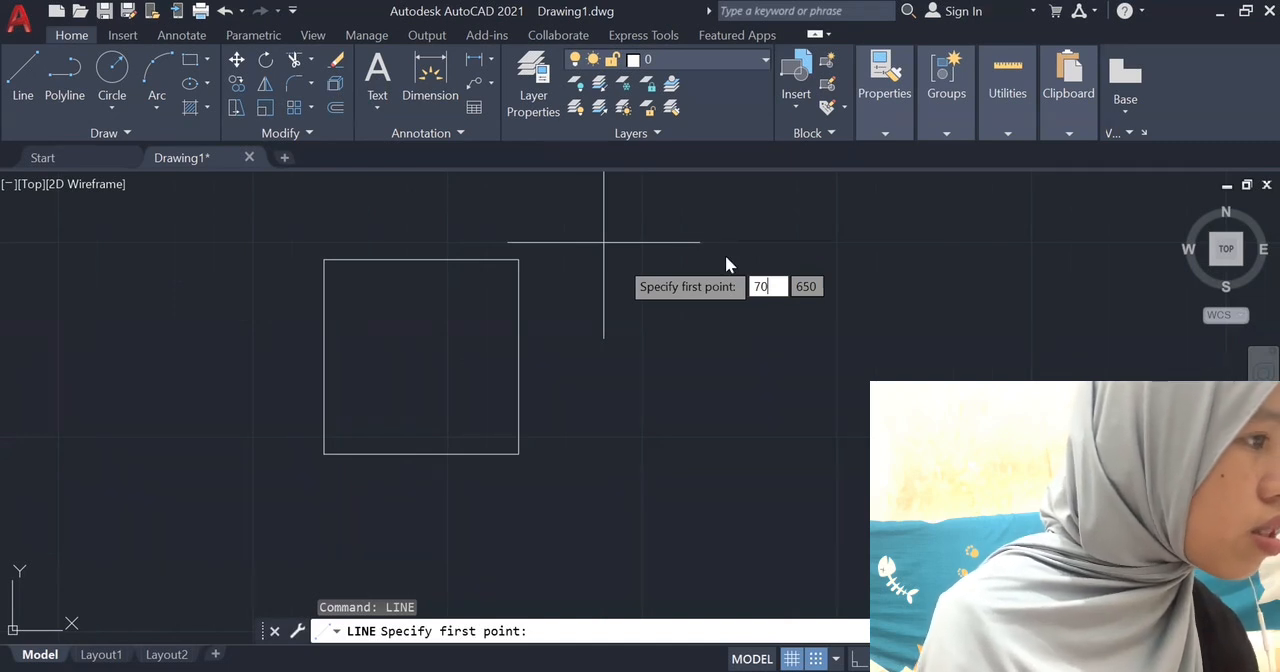
{"action": "key", "text": "Return"}
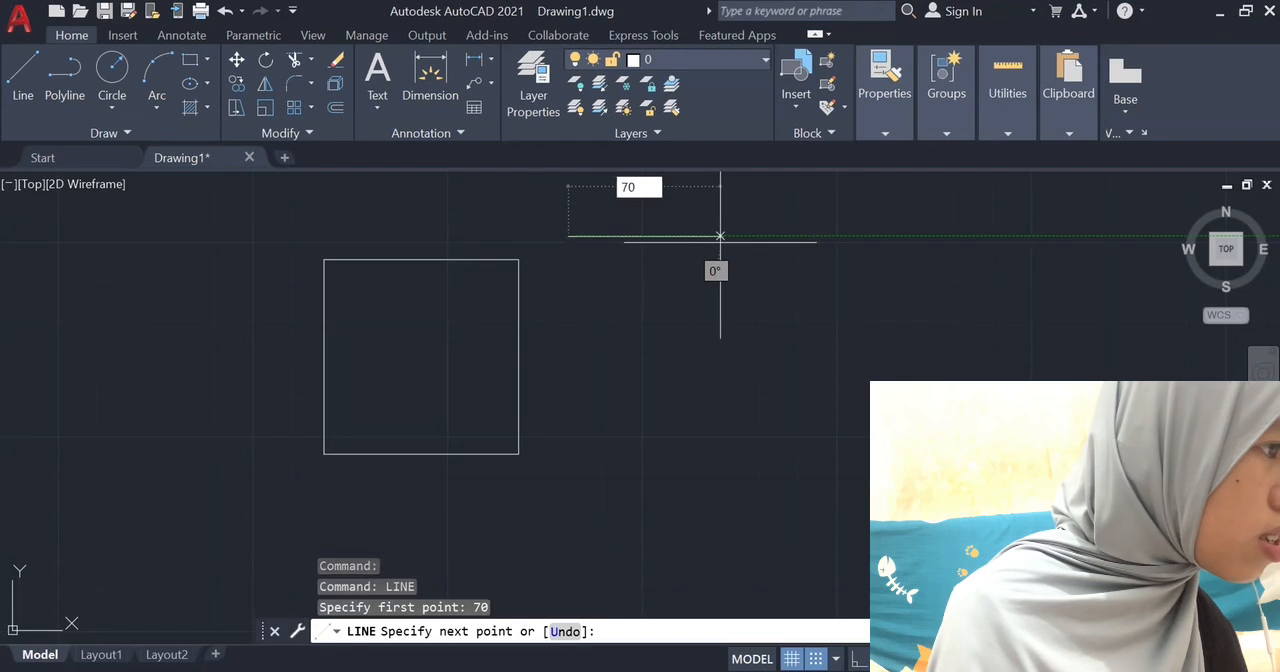
{"action": "key", "text": "Return"}
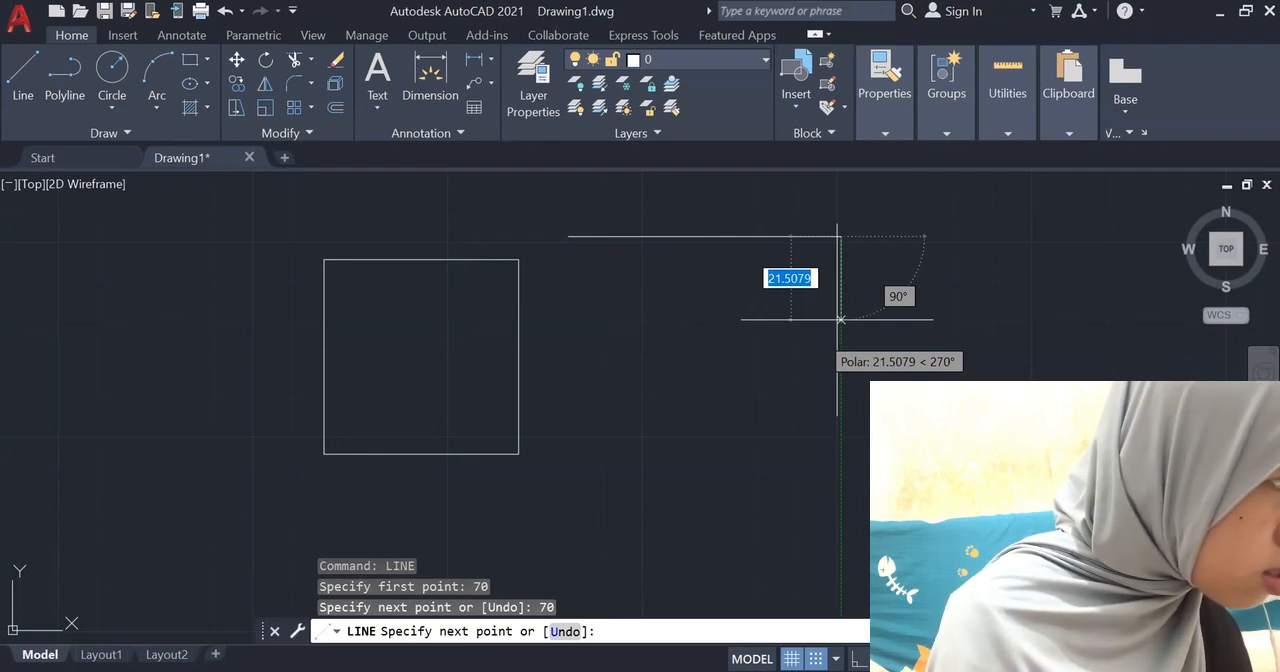
{"action": "type", "text": "30"}
{"action": "key", "text": "Return"}
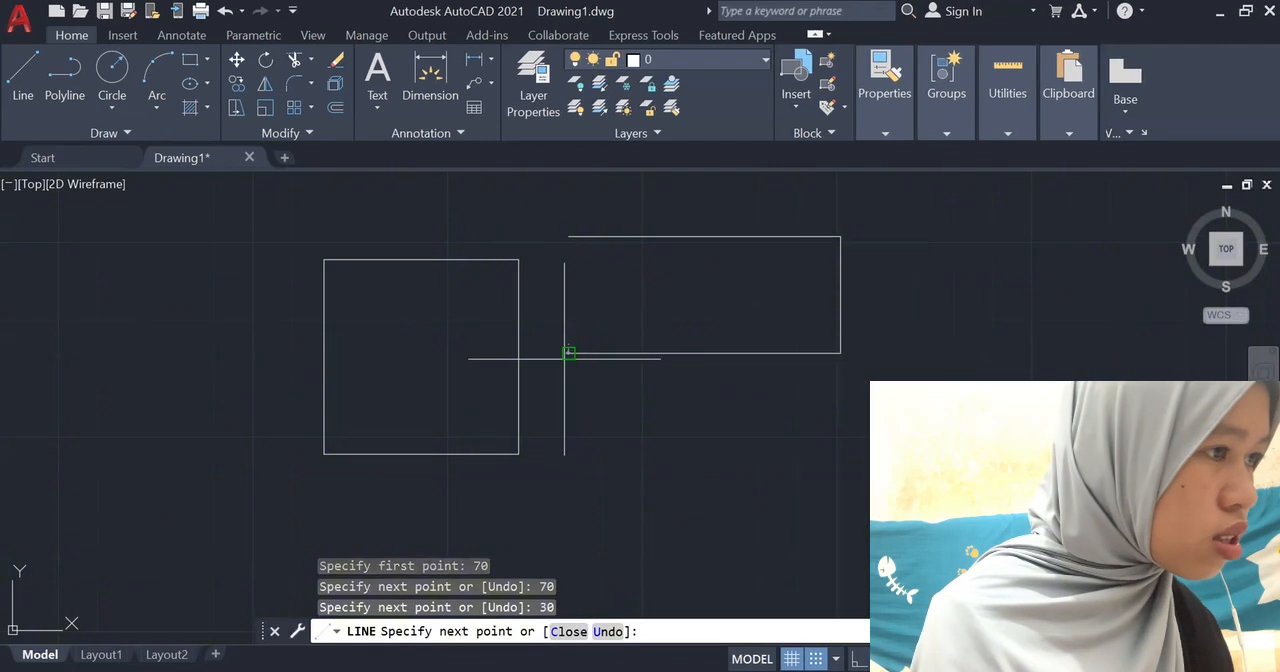
{"action": "left_click", "coordinate": [566, 355]}
{"action": "left_click", "coordinate": [566, 238]}
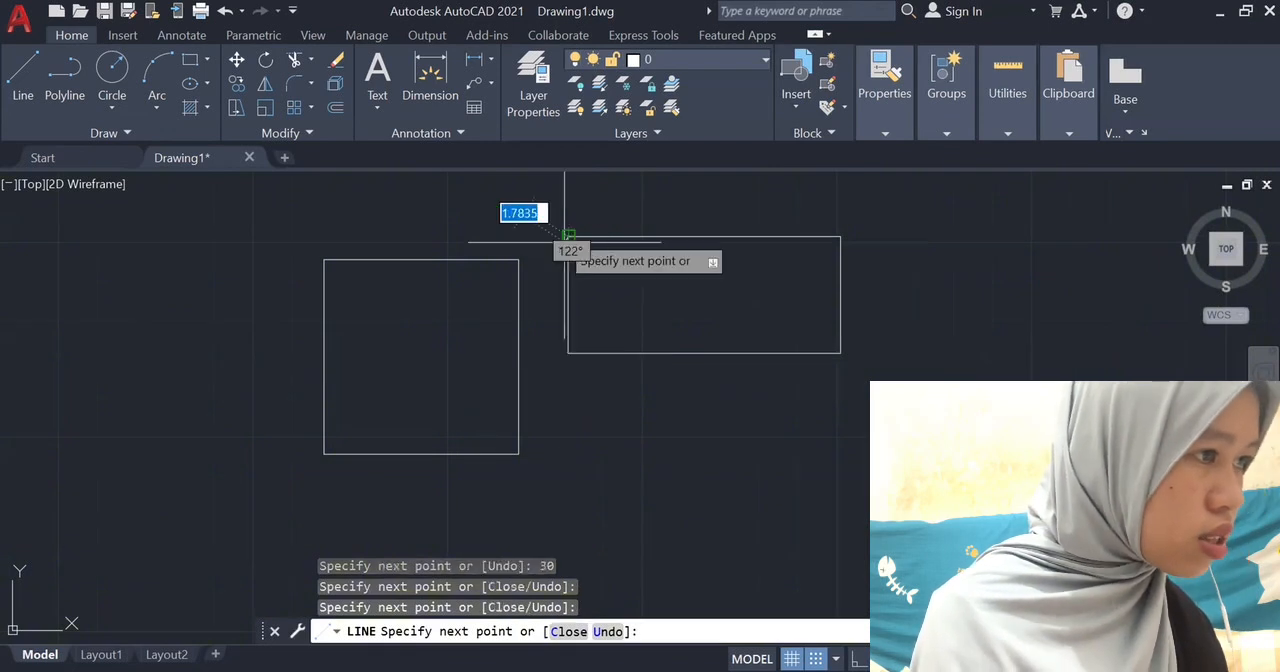
{"action": "key", "text": "Return"}
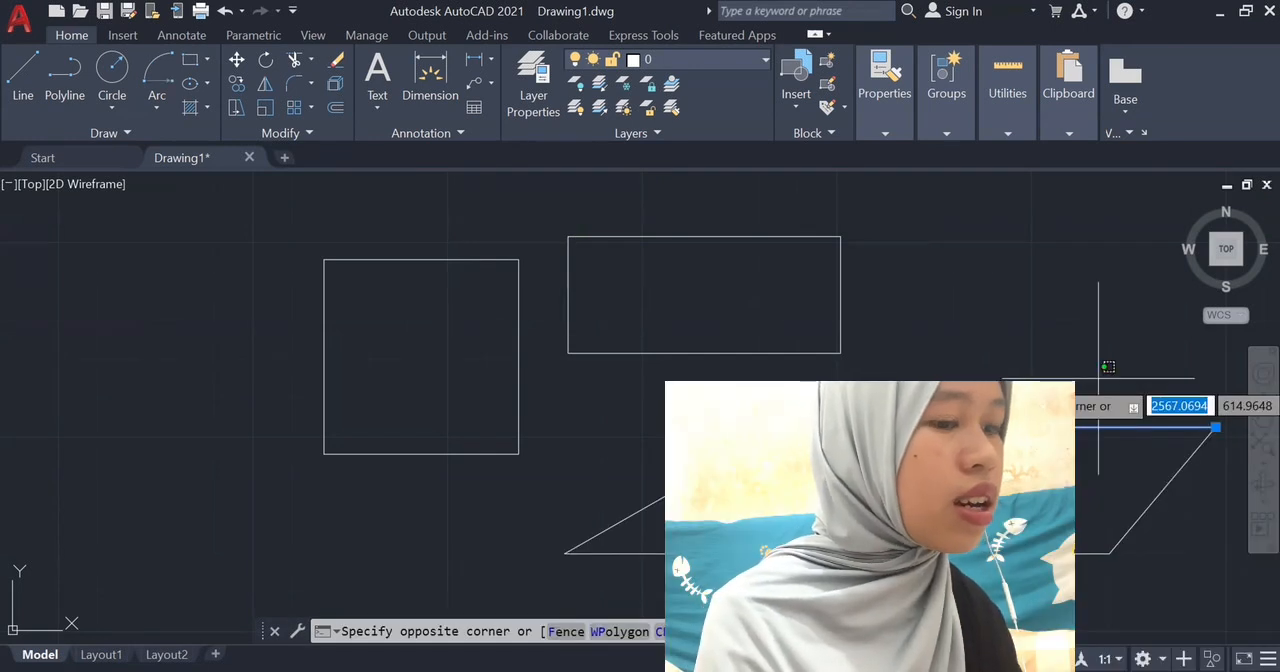
Select lines of the square and the rectangle with a selection window, and clear the selection.
{"action": "double_click", "coordinate": [243, 284]}
{"action": "left_click", "coordinate": [243, 284]}
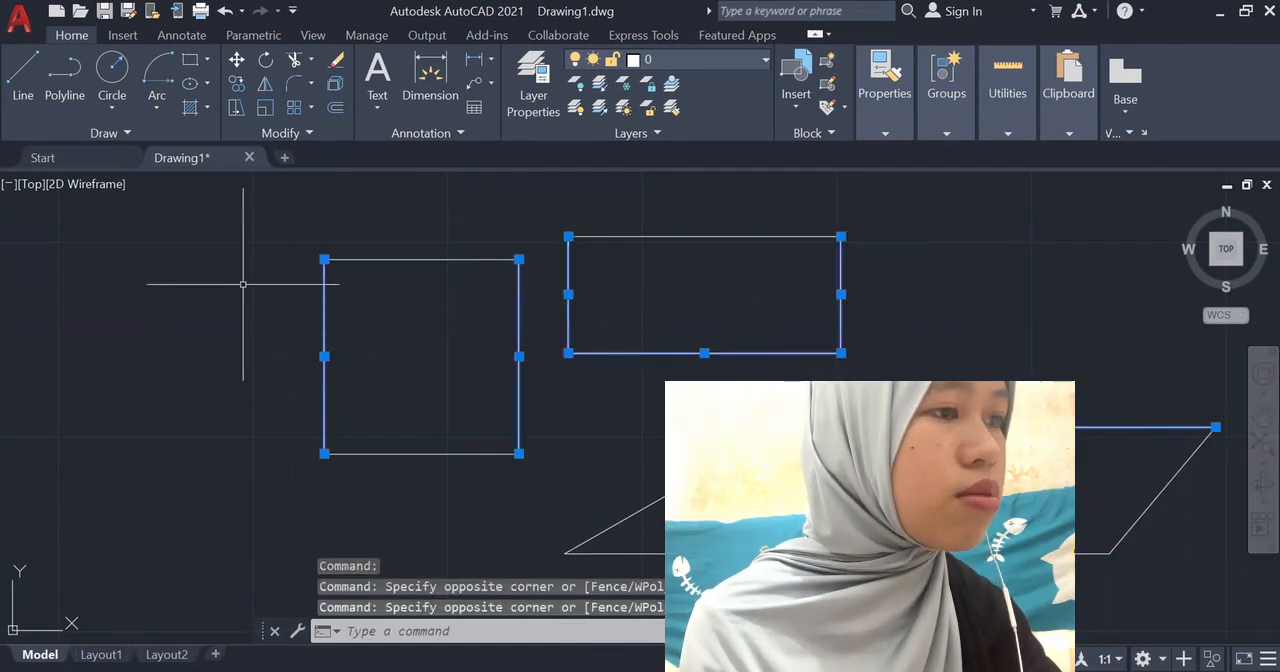
{"action": "key", "text": "Escape"}
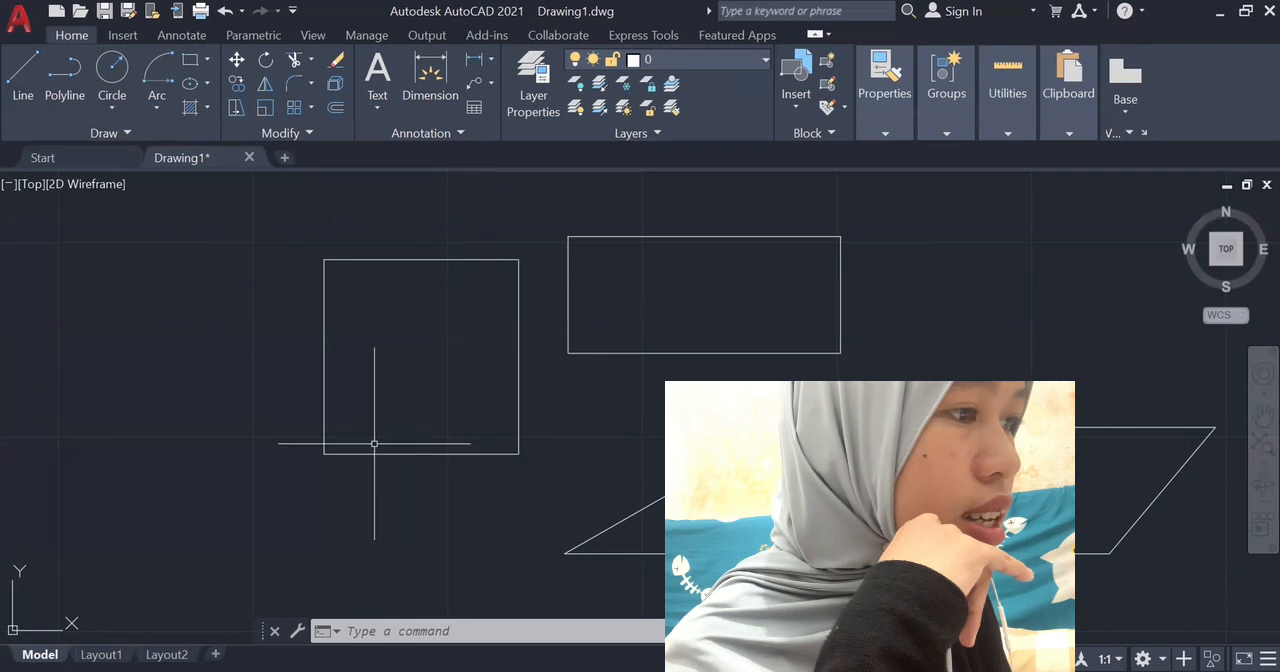
Draw a roughly square four-sided polyline on the far side of the square from the rectangle, and undo it.
{"action": "left_click", "coordinate": [64, 75]}
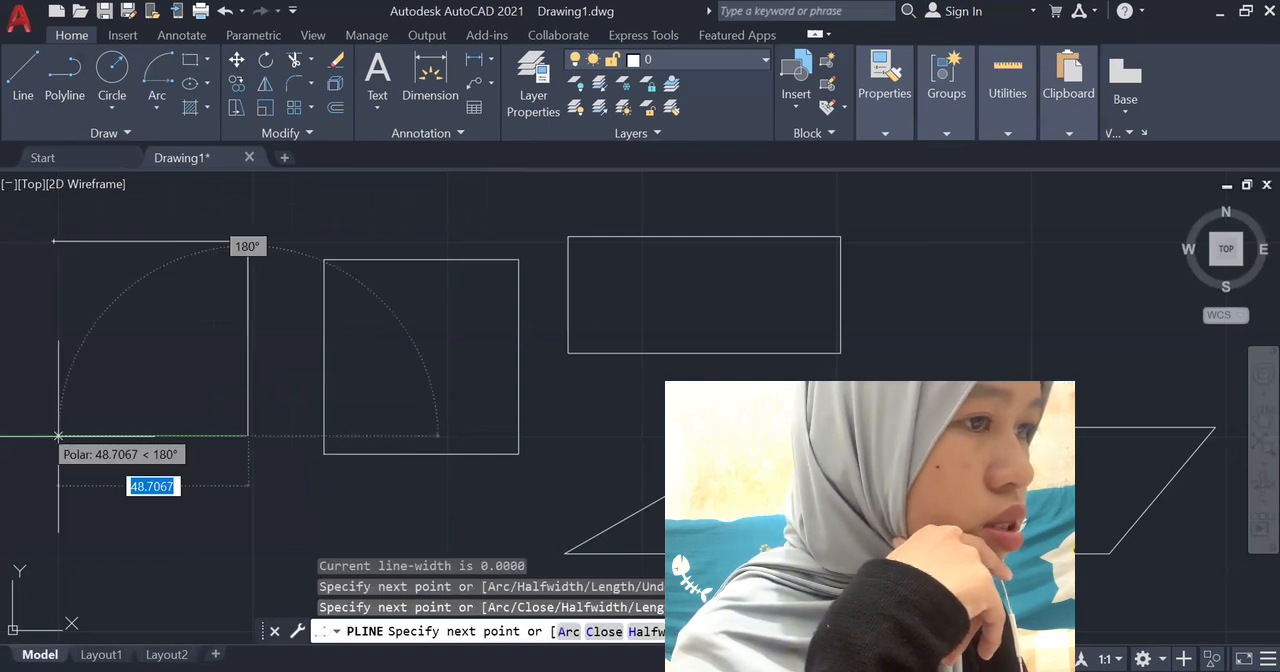
{"action": "left_click", "coordinate": [58, 436]}
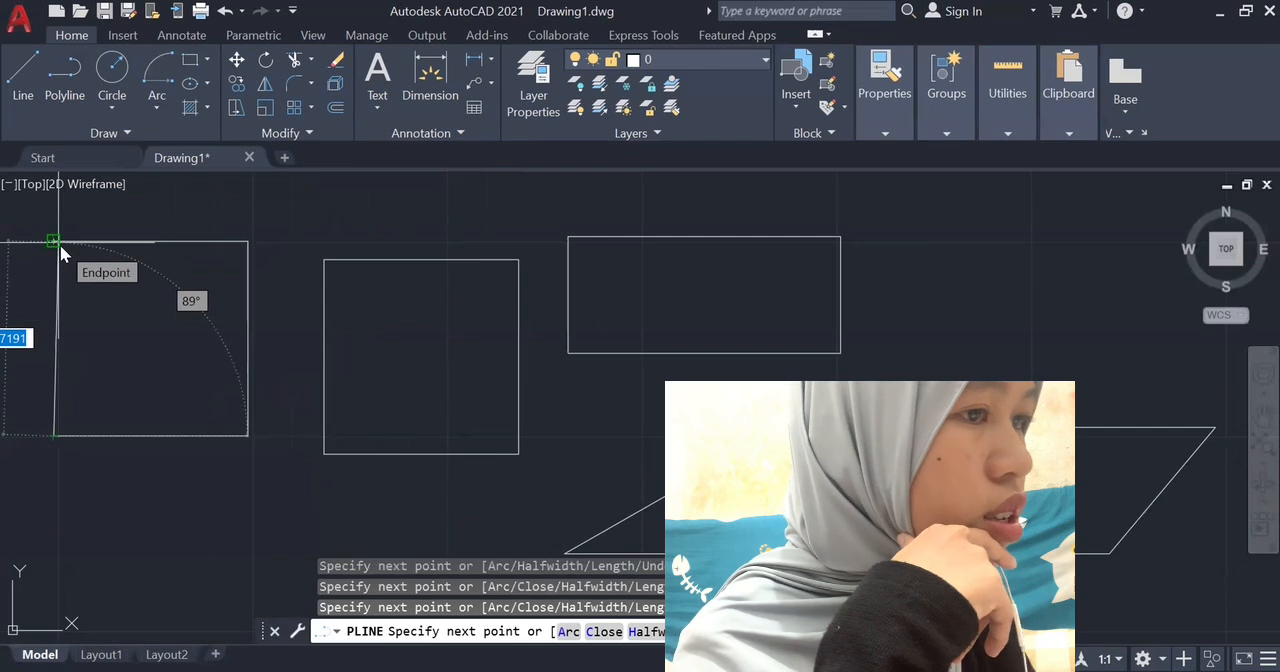
{"action": "left_click", "coordinate": [54, 241]}
{"action": "key", "text": "Return"}
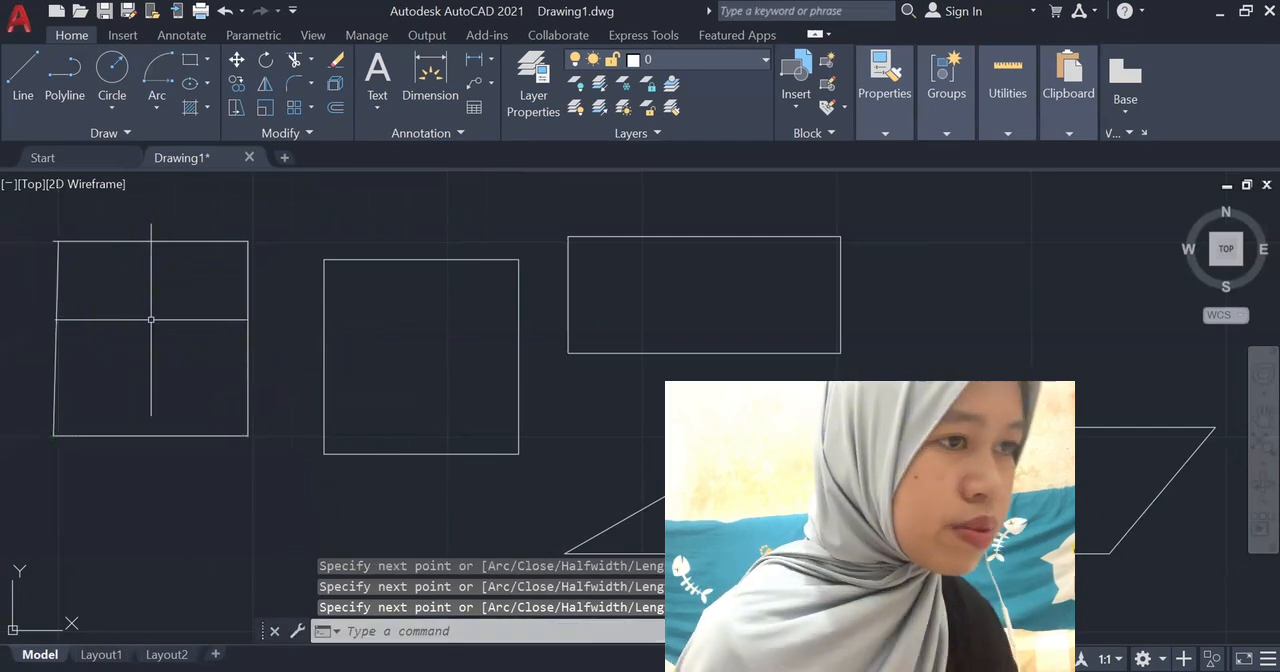
{"action": "left_click", "coordinate": [222, 10]}
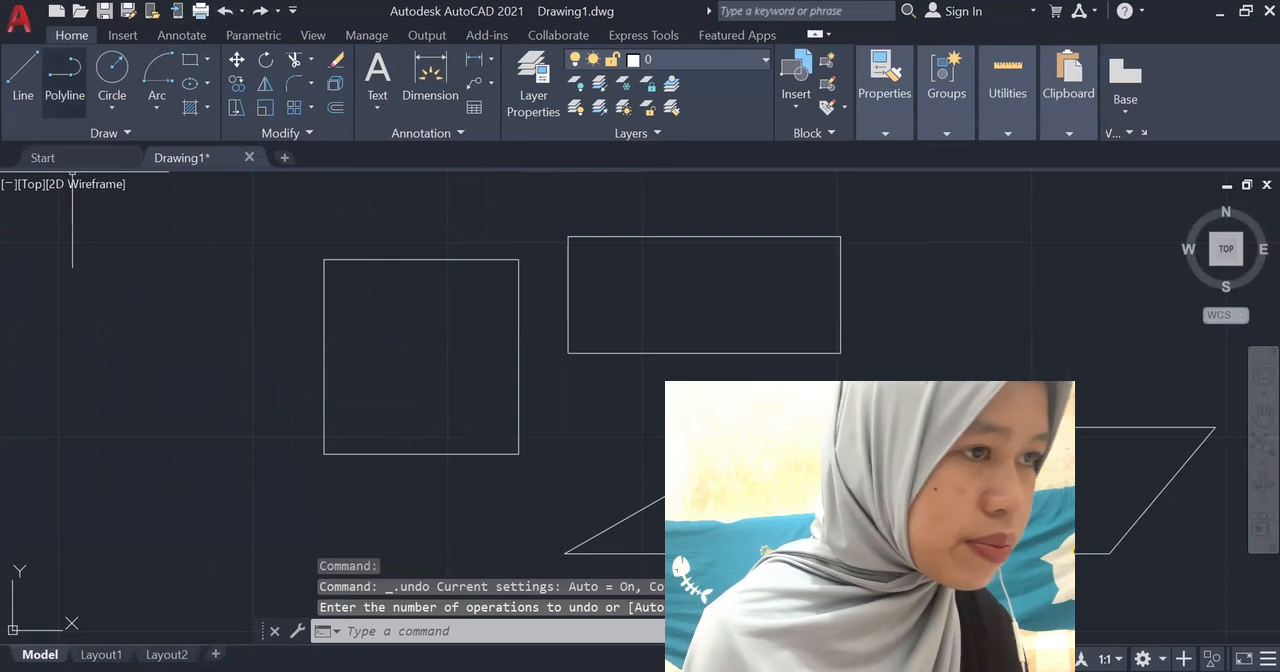
Draw a slanted four-sided figure beside the square with the Polyline command, entering 50 for the start point and returning to it.
{"action": "left_click", "coordinate": [66, 84]}
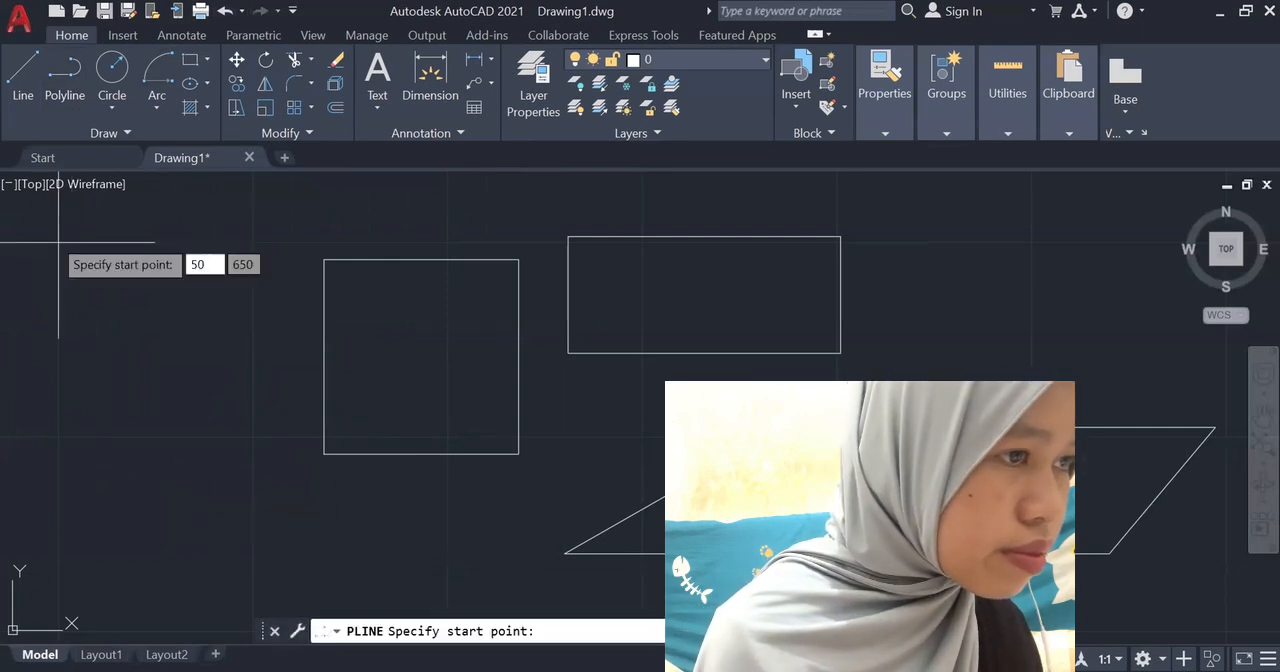
{"action": "key", "text": "Return"}
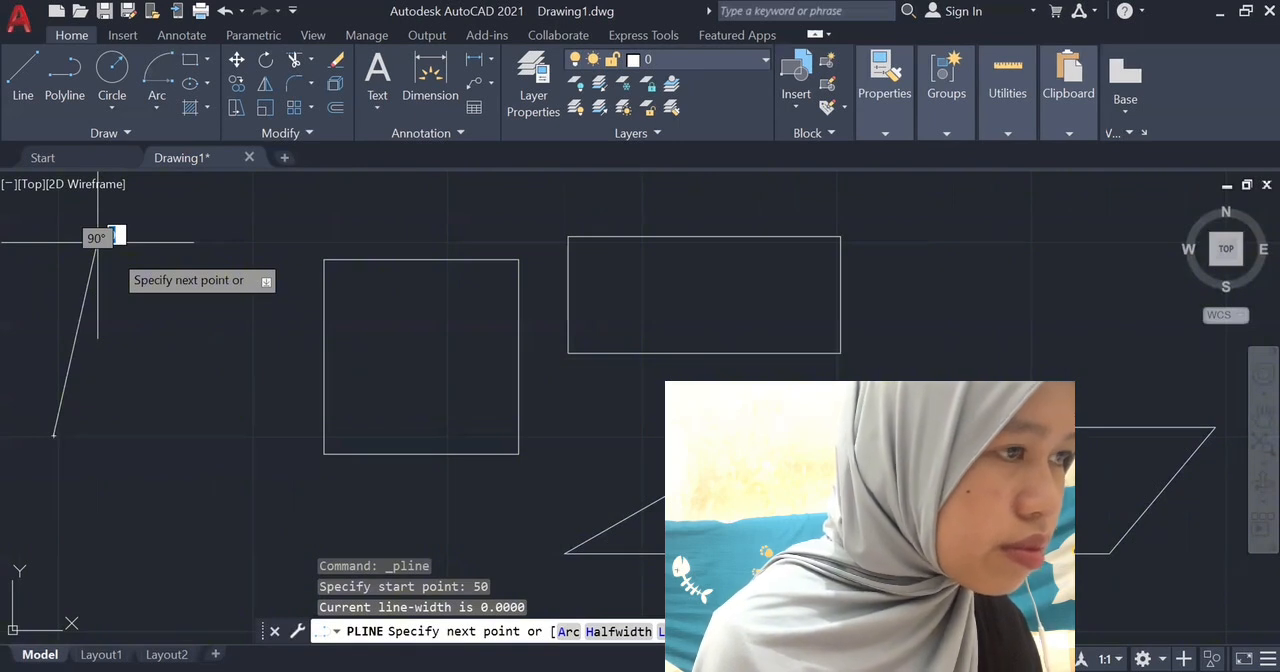
{"action": "left_click", "coordinate": [97, 241]}
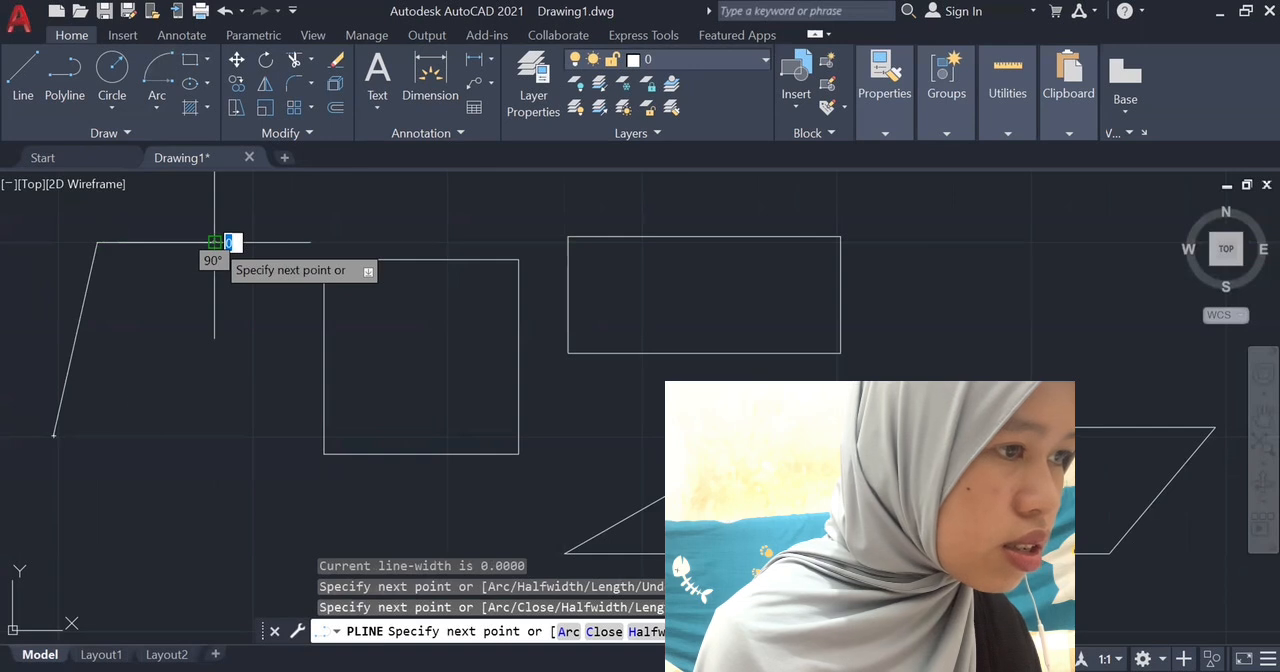
{"action": "left_click", "coordinate": [214, 241]}
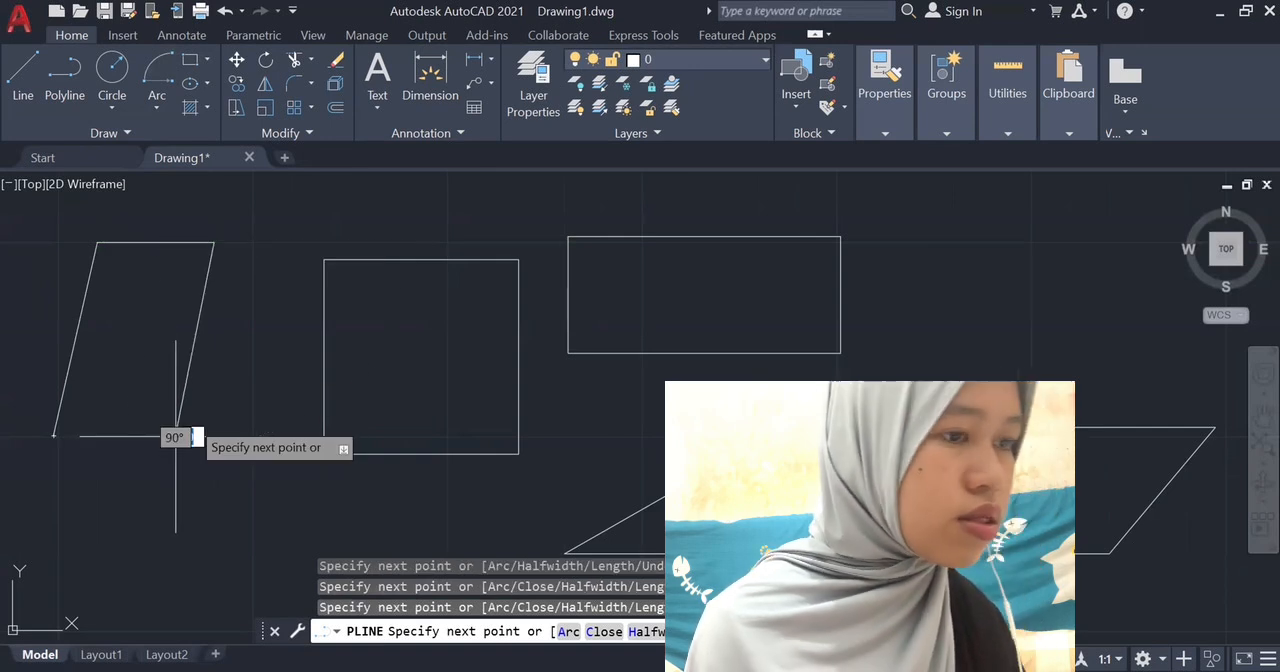
{"action": "left_click", "coordinate": [176, 435]}
{"action": "left_click", "coordinate": [54, 435]}
{"action": "key", "text": "Return"}
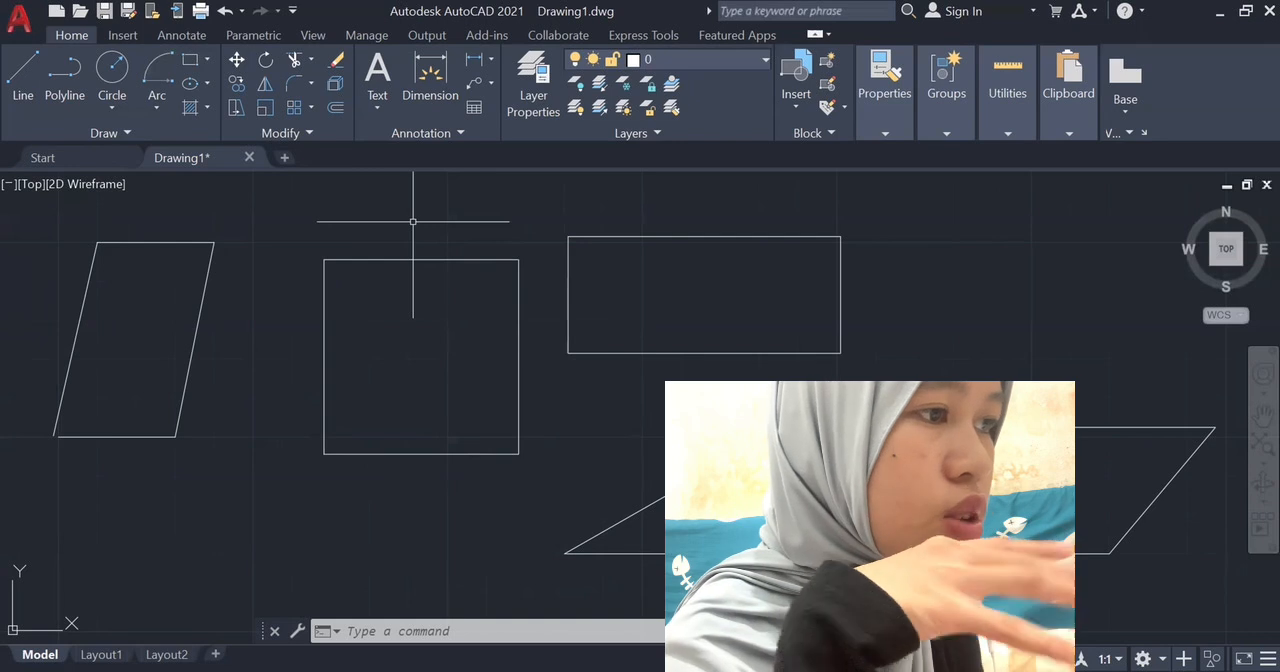
Pick the slanted polyline figure as a single object for the Erase command.
{"action": "mouse_move", "coordinate": [75, 205]}
{"action": "left_mouse_down"}
{"action": "mouse_move", "coordinate": [234, 297]}
{"action": "mouse_move", "coordinate": [266, 275]}
{"action": "left_mouse_up"}
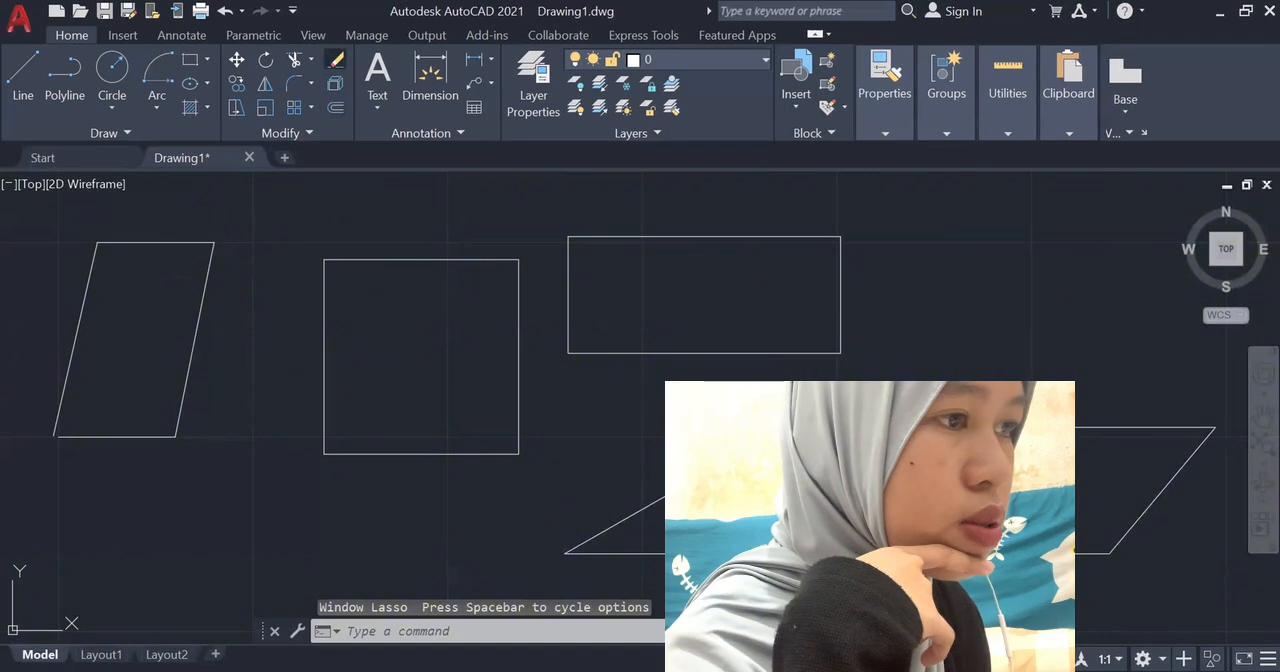
{"action": "left_click", "coordinate": [336, 60]}
{"action": "left_click", "coordinate": [190, 242]}
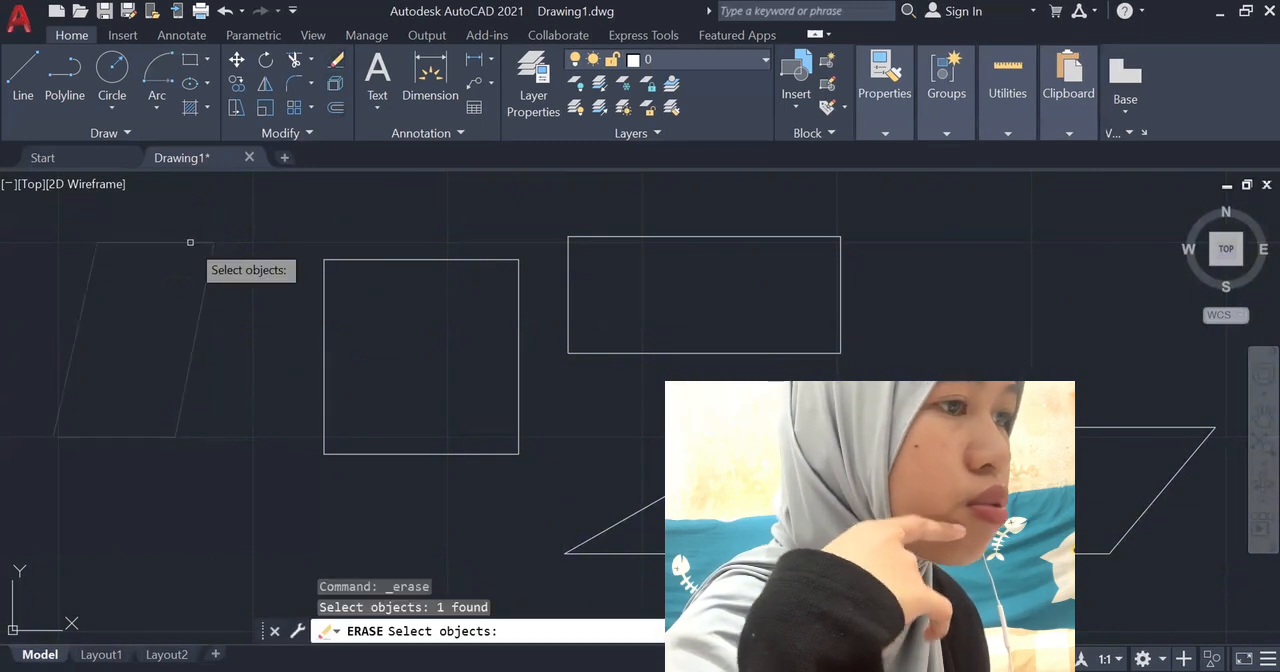
{"action": "left_click", "coordinate": [190, 244]}
{"action": "left_click", "coordinate": [406, 210]}
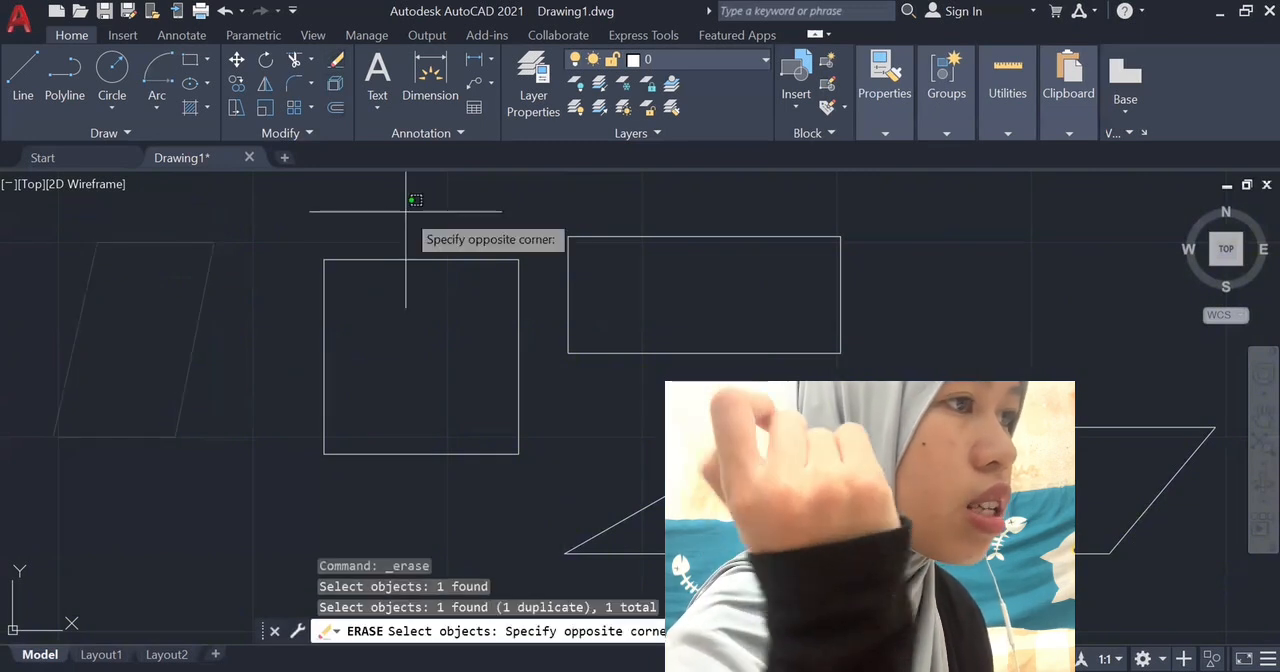
Restart Erase, pick the square's upper side as a separate line, and undo the erase attempt.
{"action": "left_click", "coordinate": [335, 66]}
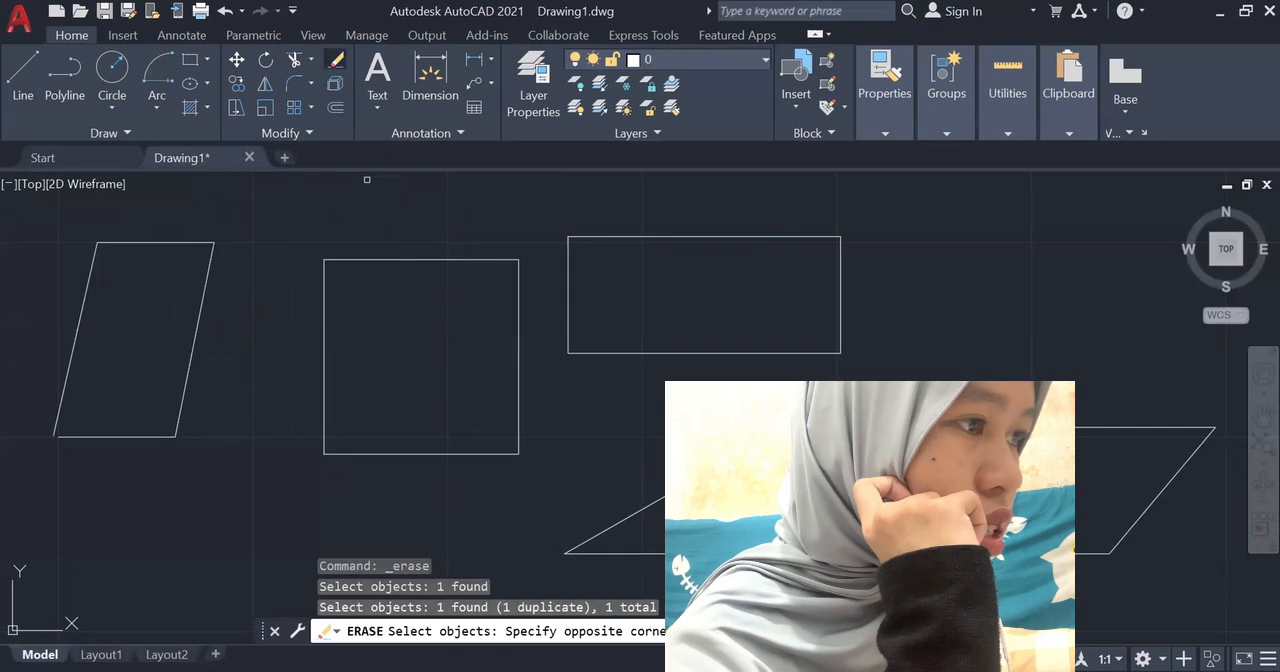
{"action": "left_click", "coordinate": [392, 254]}
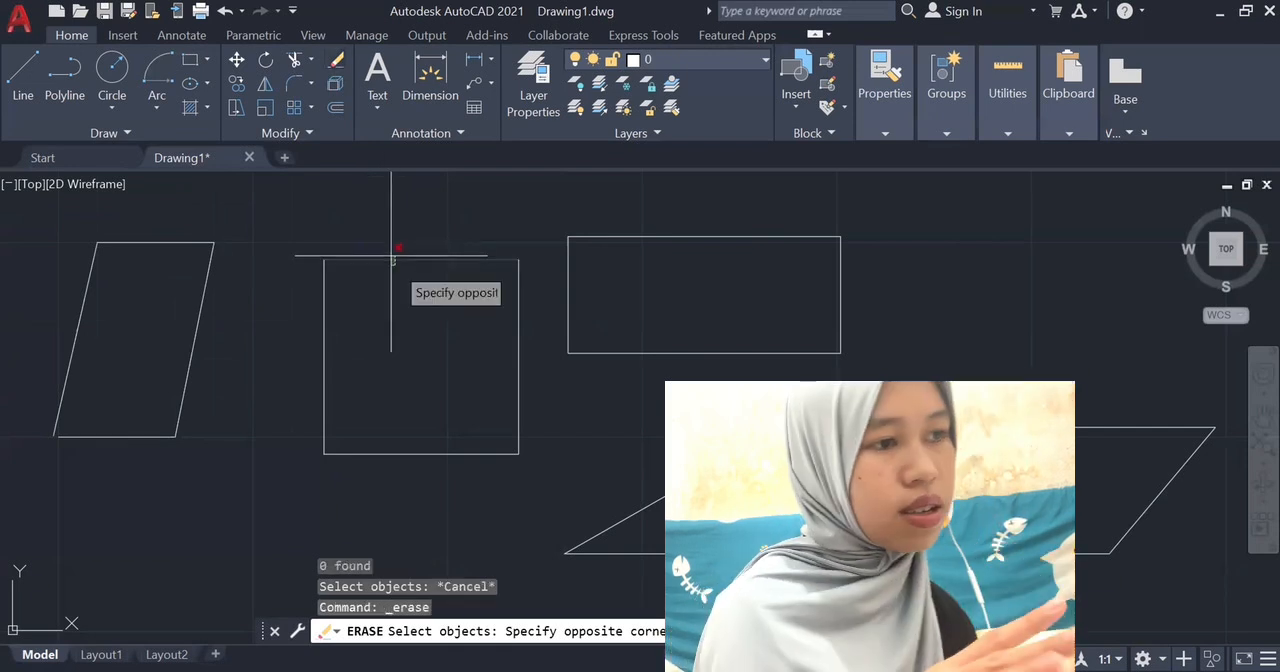
{"action": "left_click", "coordinate": [407, 253]}
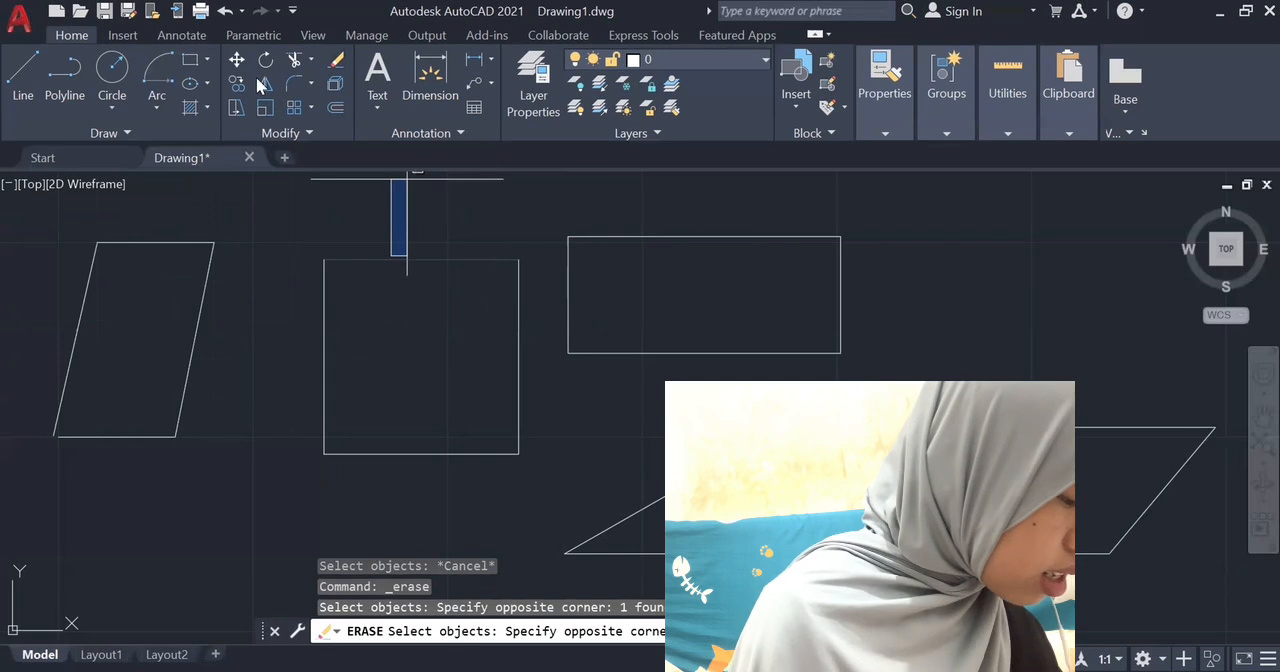
{"action": "left_click", "coordinate": [223, 12]}
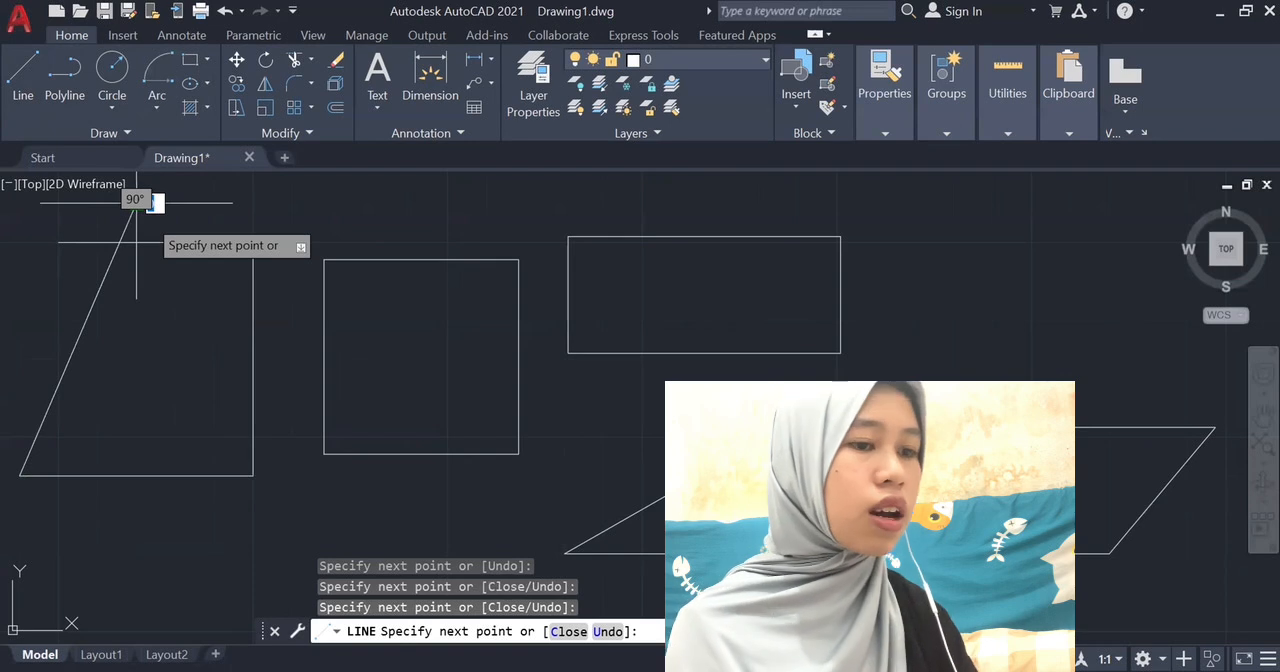
Finish the four-sided line figure beside the square with a slanted side that crosses beyond its upper side.
{"action": "left_click", "coordinate": [136, 202]}
{"action": "key", "text": "Return"}
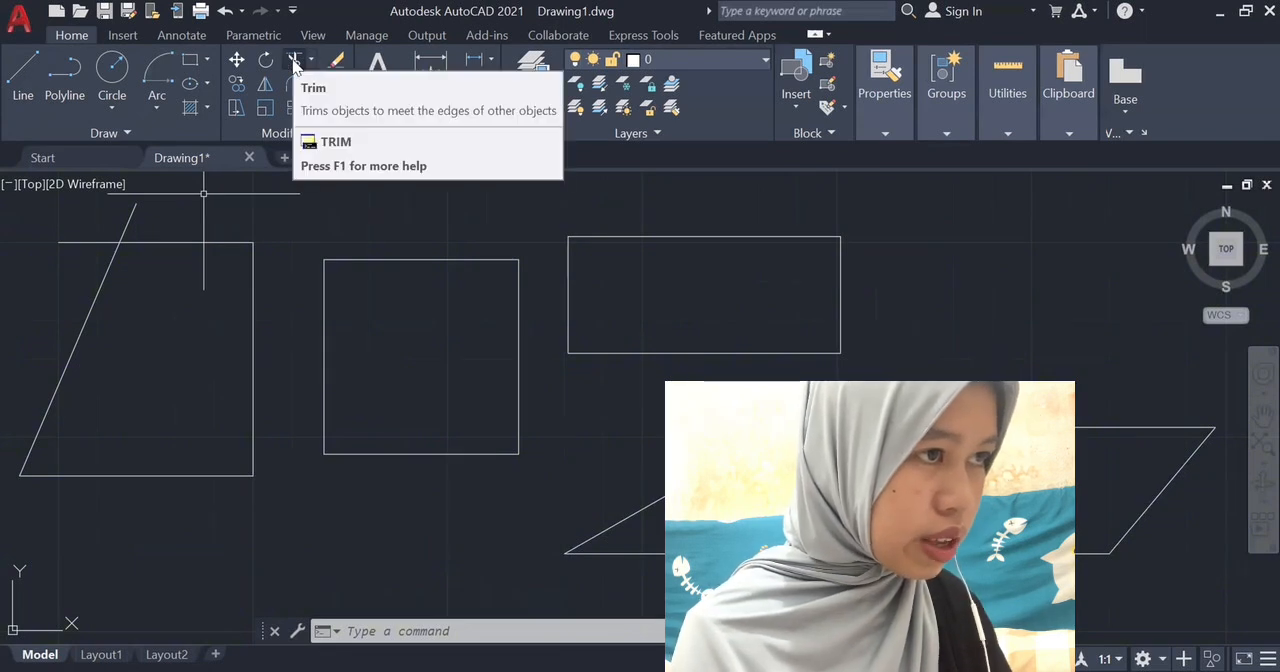
Trim the overhanging line ends where the slanted side crosses the upper side, and undo the trim.
{"action": "type", "text": "trim"}
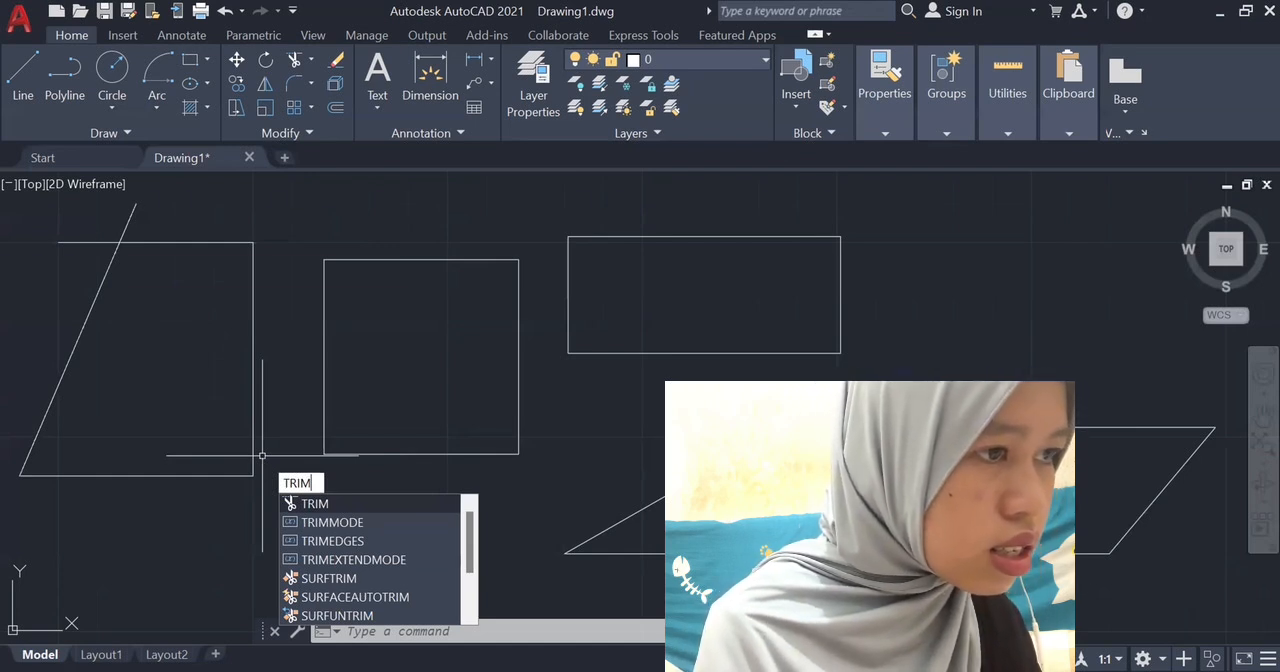
{"action": "key", "text": "Return"}
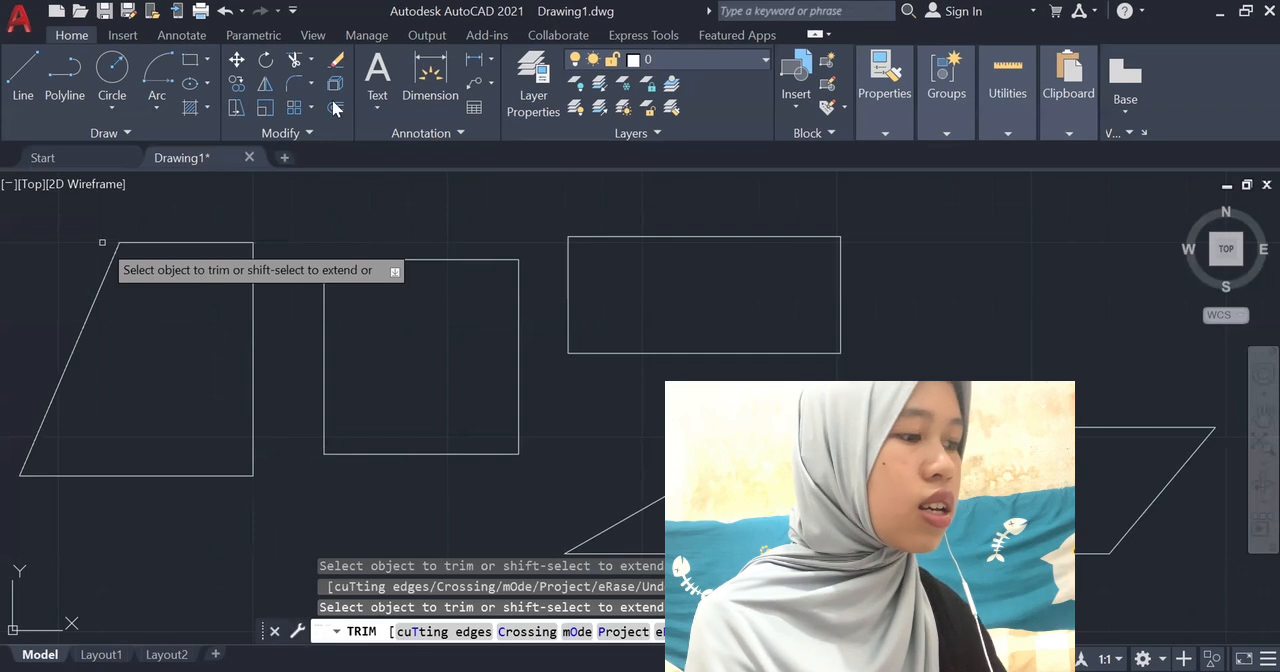
{"action": "key", "text": "Escape"}
{"action": "left_click", "coordinate": [226, 11]}
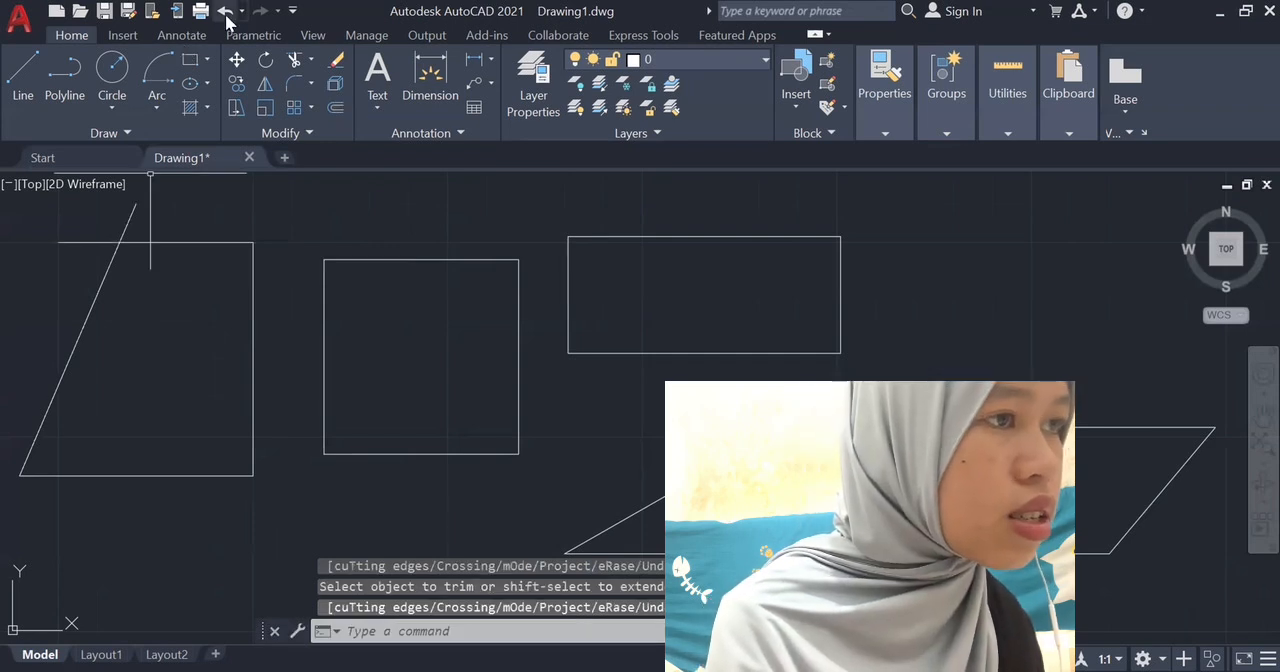
{"action": "left_click", "coordinate": [226, 11]}
{"action": "key", "text": "ctrl+y"}
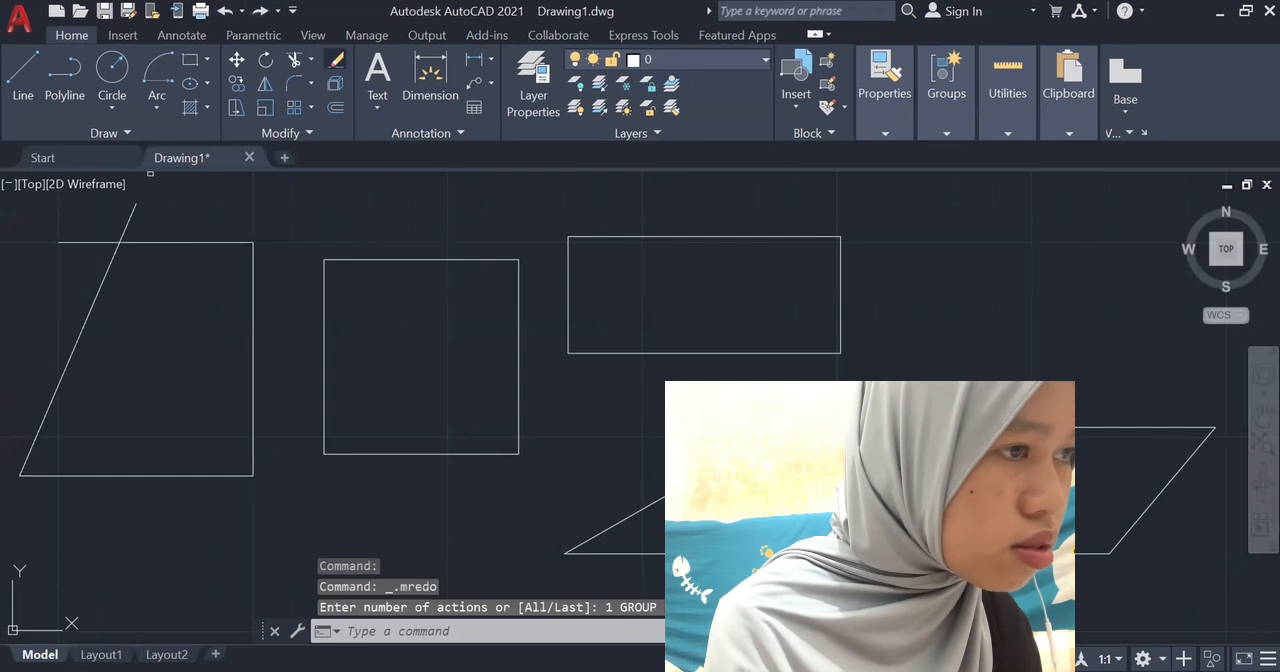
Pick the figure's whole upper side with the Erase command, and undo it.
{"action": "left_click", "coordinate": [172, 242]}
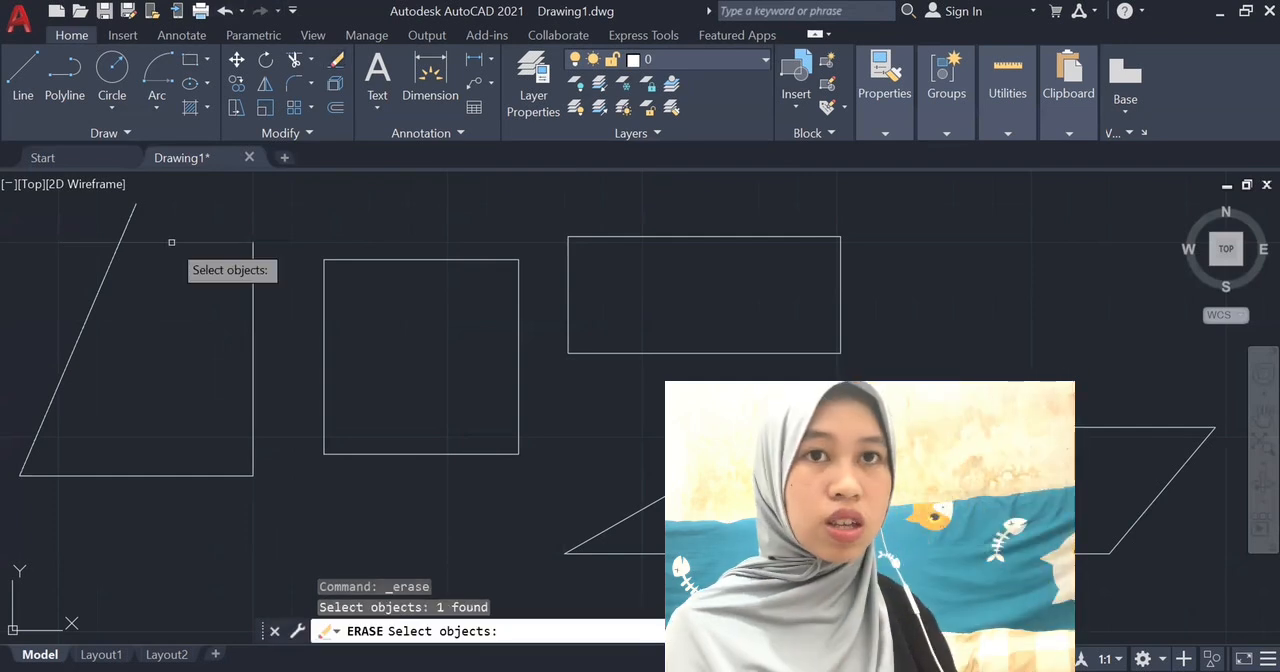
{"action": "left_click", "coordinate": [225, 11]}
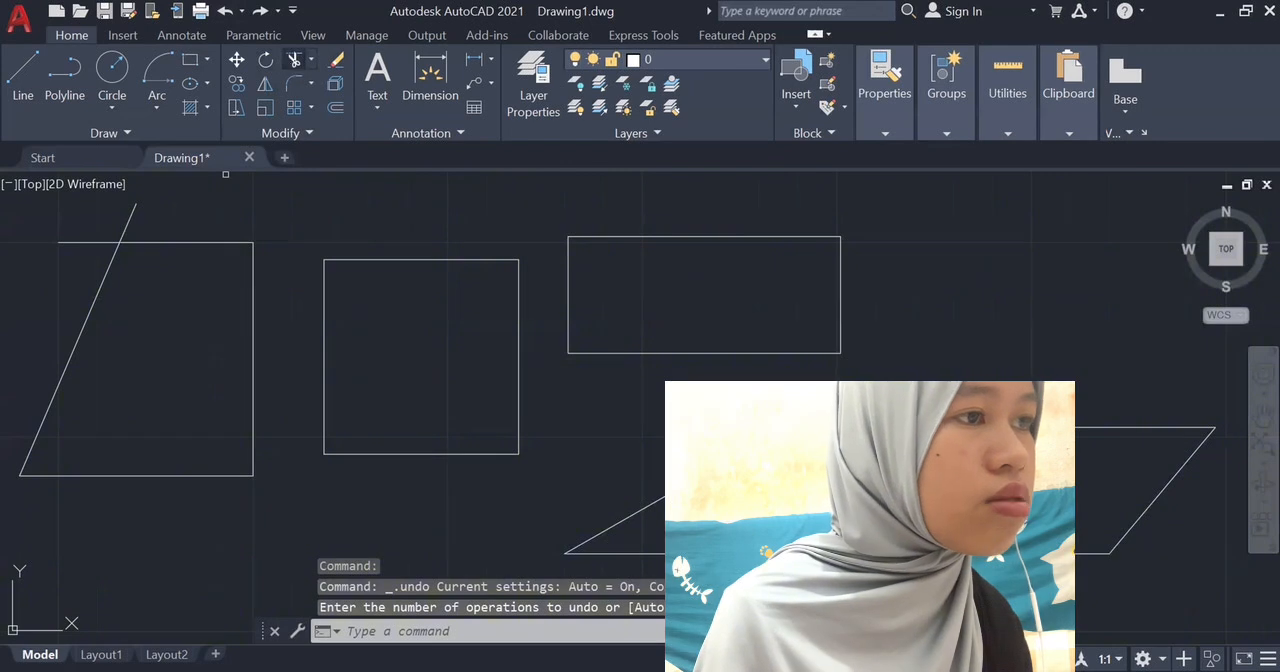
Trim both overhanging ends at the corner where the slanted side crosses the figure's upper side.
{"action": "left_click", "coordinate": [294, 60]}
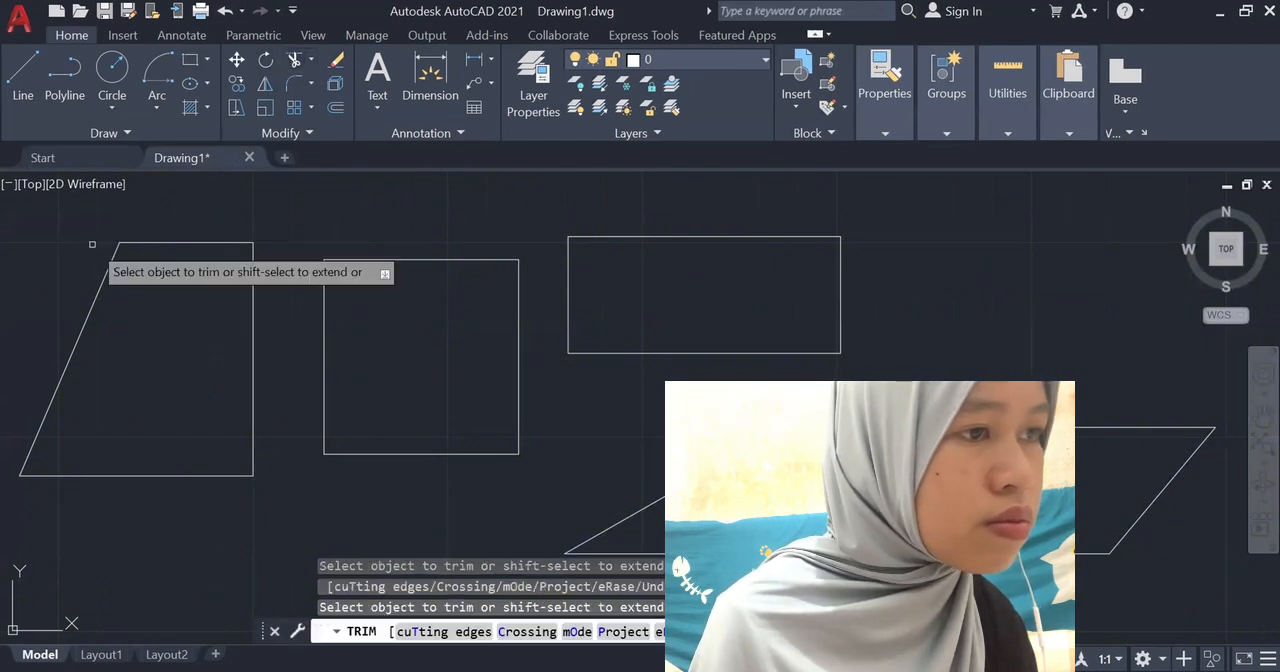
{"action": "key", "text": "Escape"}
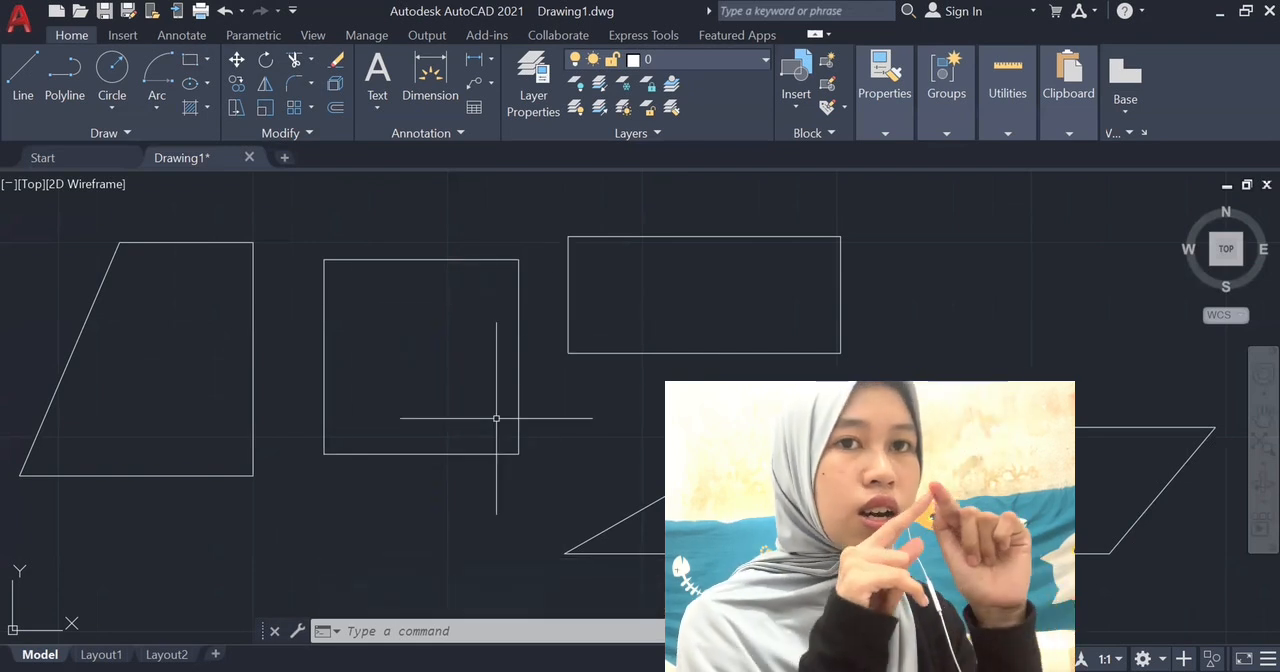
Fillet the square's upper-right corner with a radius of 2.
{"action": "left_click", "coordinate": [296, 87]}
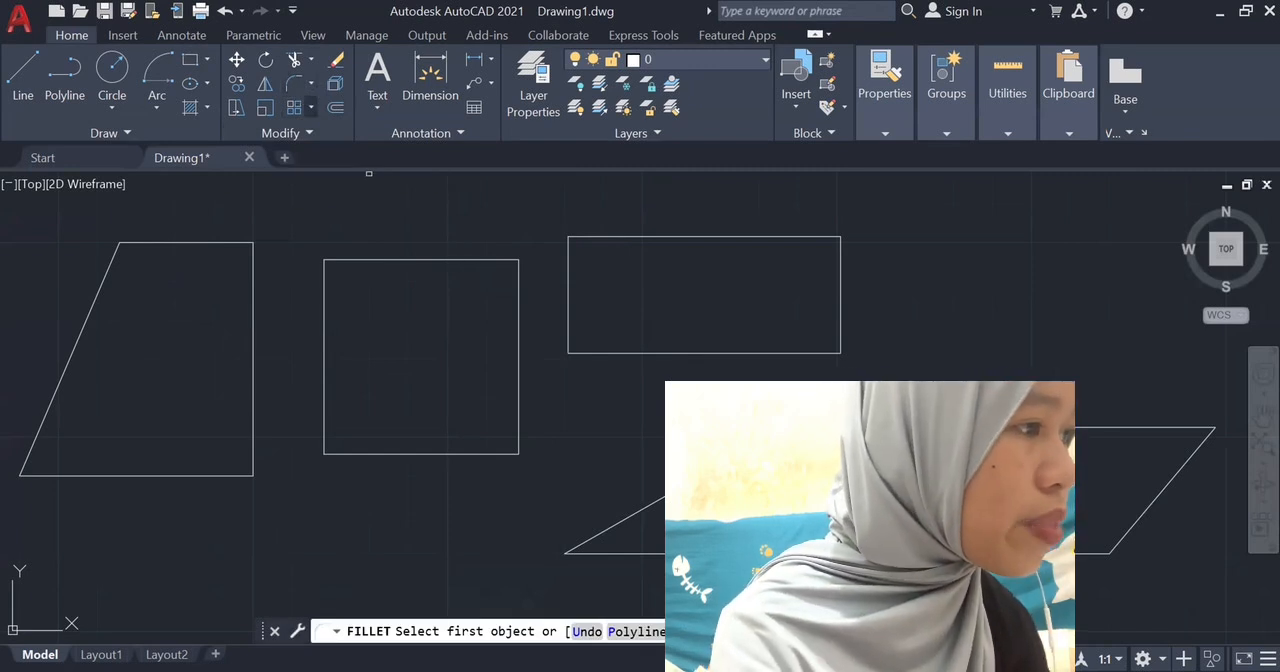
{"action": "type", "text": "r"}
{"action": "key", "text": "Return"}
{"action": "type", "text": "2"}
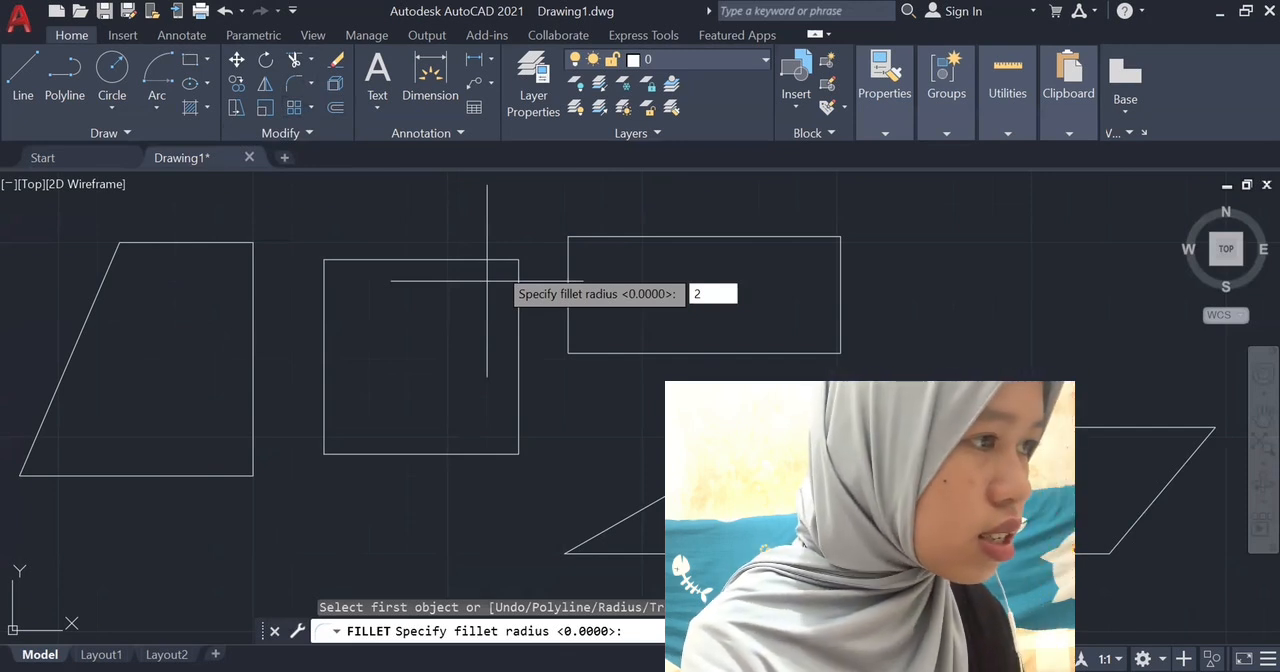
{"action": "scroll", "coordinate": [577, 262], "scroll_direction": "up", "scroll_amount": 4}
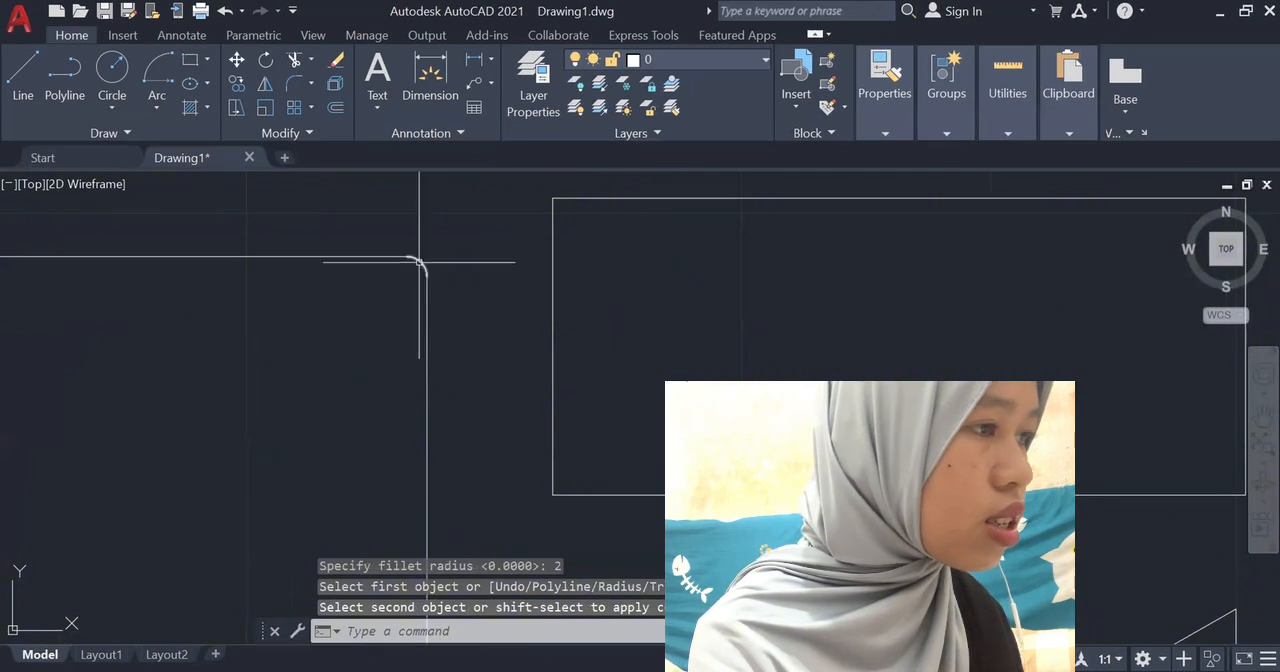
{"action": "scroll", "coordinate": [414, 301], "scroll_direction": "down", "scroll_amount": 4}
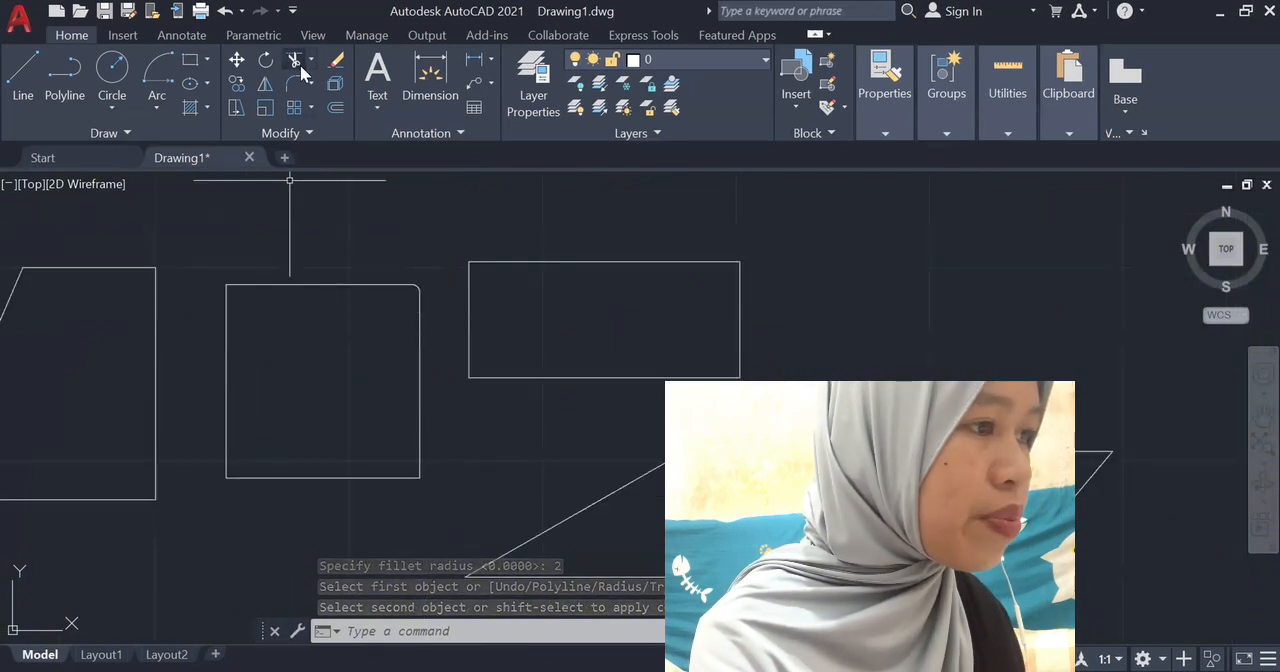
Fillet the square's lower-left corner with a radius of 10.
{"action": "type", "text": "fil"}
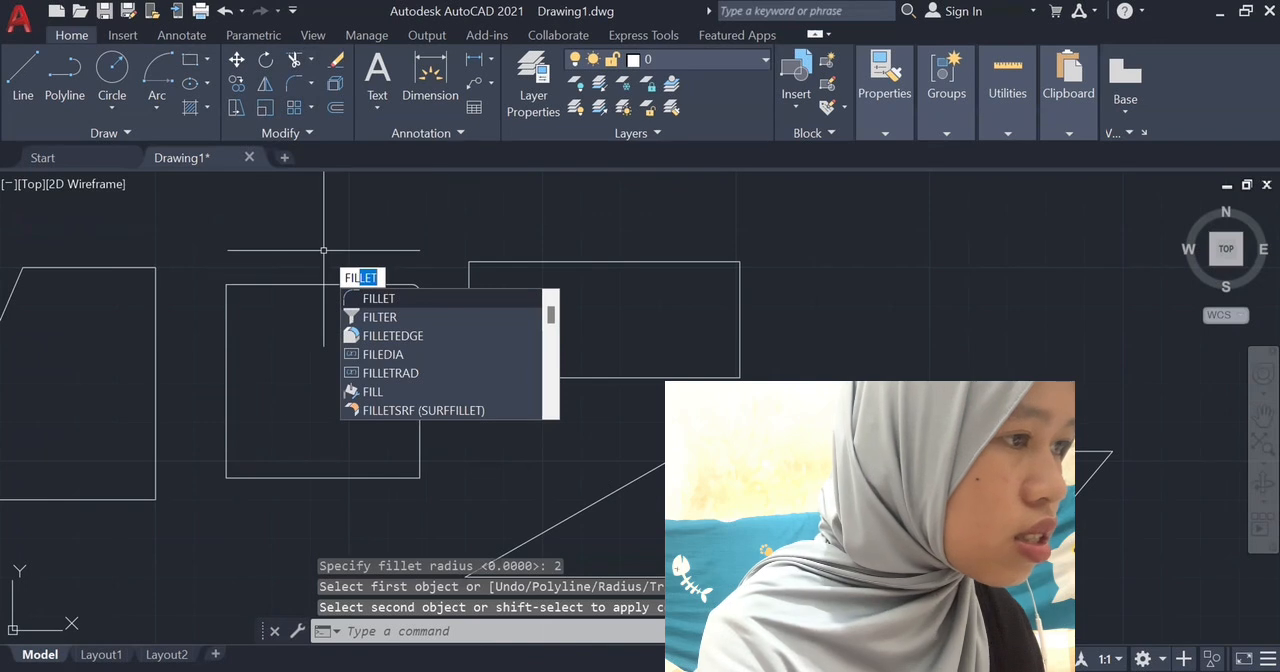
{"action": "key", "text": "Return"}
{"action": "type", "text": "r"}
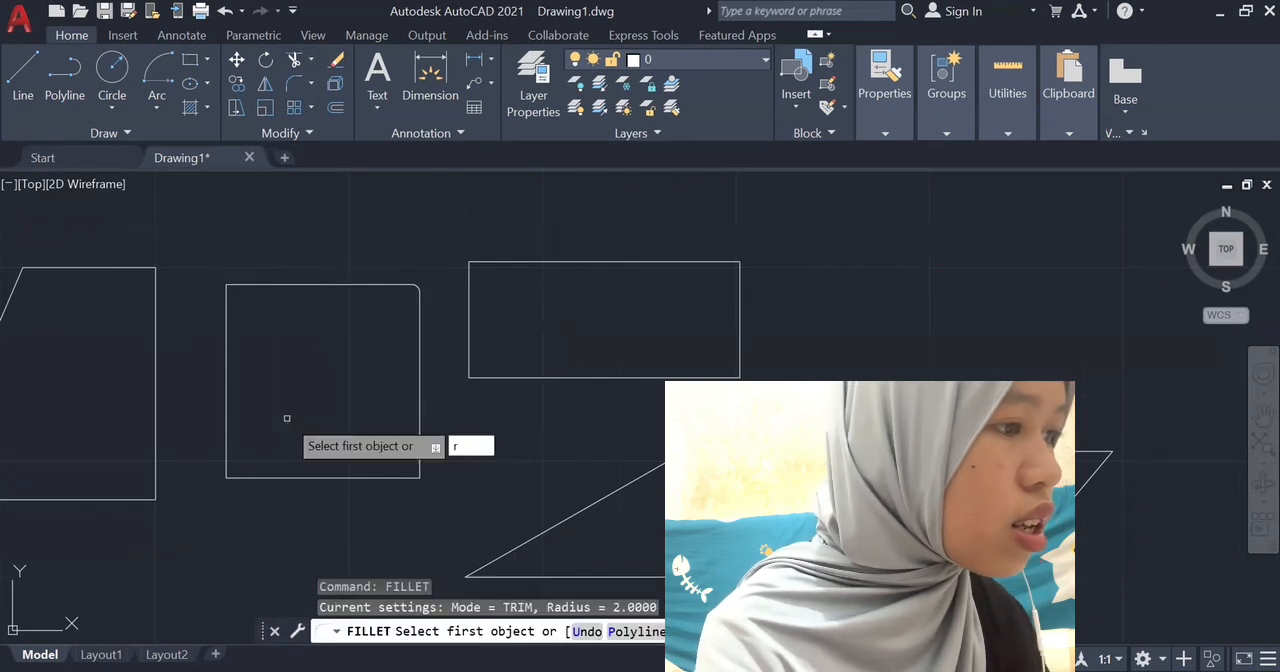
{"action": "key", "text": "Return"}
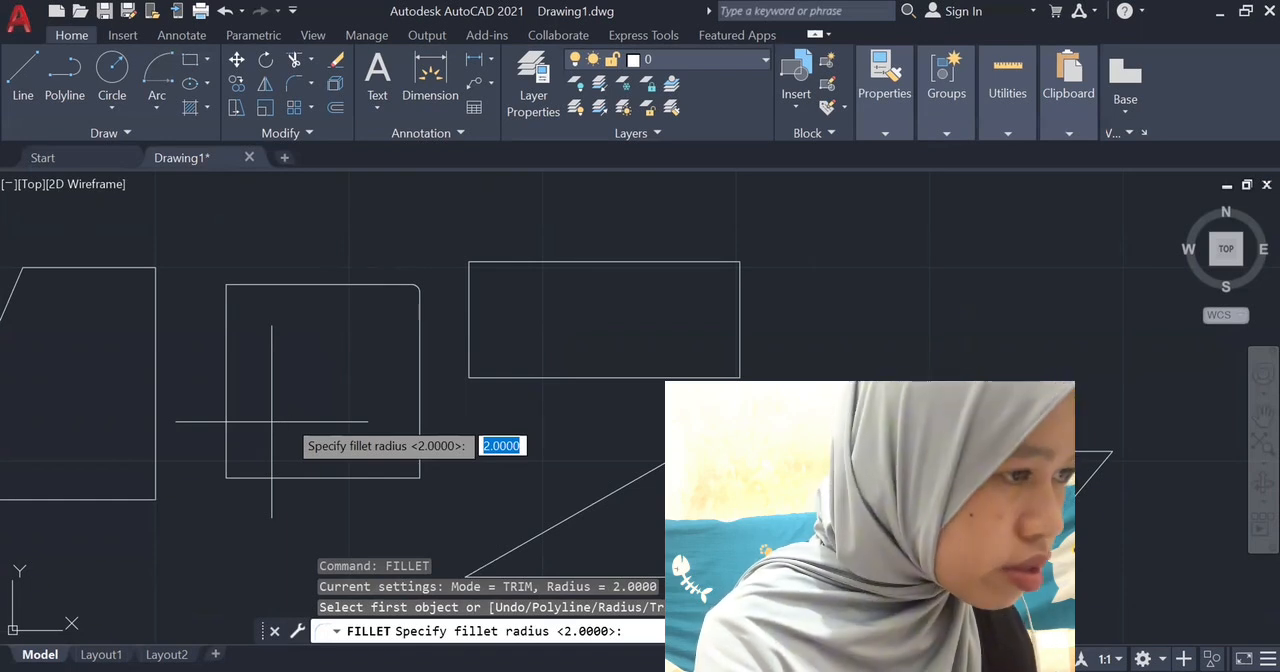
{"action": "type", "text": "10"}
{"action": "key", "text": "Return"}
{"action": "left_click", "coordinate": [226, 445]}
{"action": "left_click", "coordinate": [262, 478]}
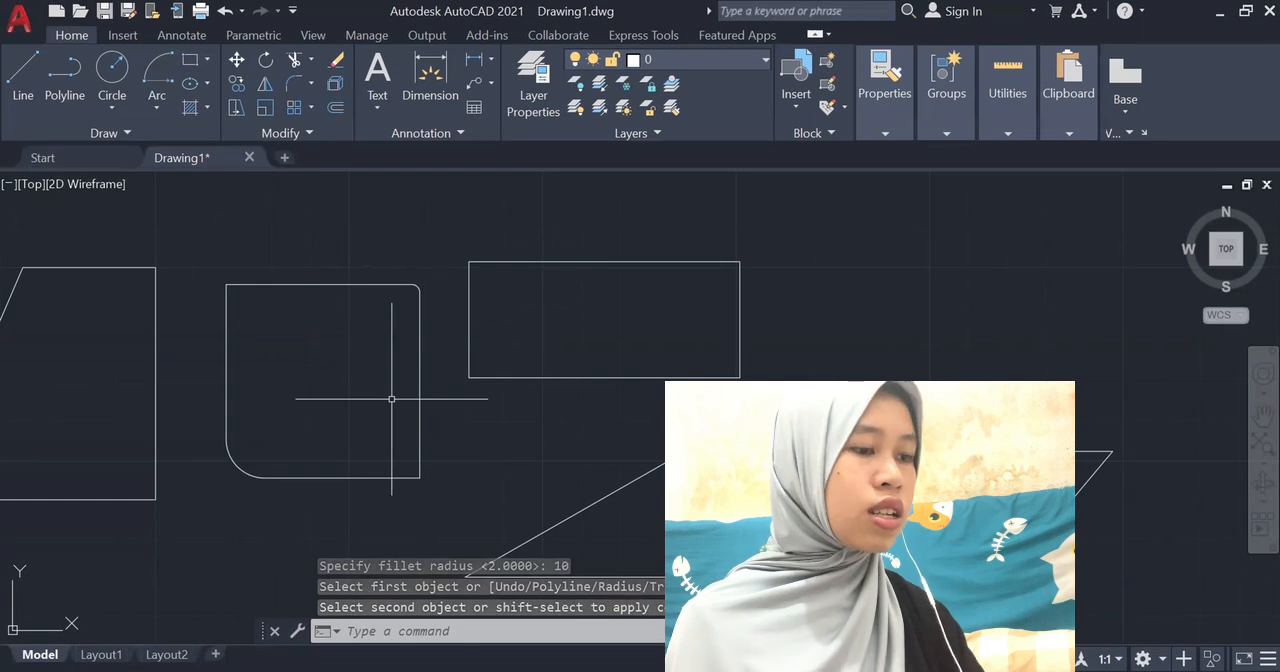
Zoom far out from the shapes, bring them back with the Zoom command, and zoom in on the large rectangle.
{"action": "scroll", "coordinate": [391, 398], "scroll_direction": "down", "scroll_amount": 10}
{"action": "scroll", "coordinate": [391, 399], "scroll_direction": "down", "scroll_amount": 20}
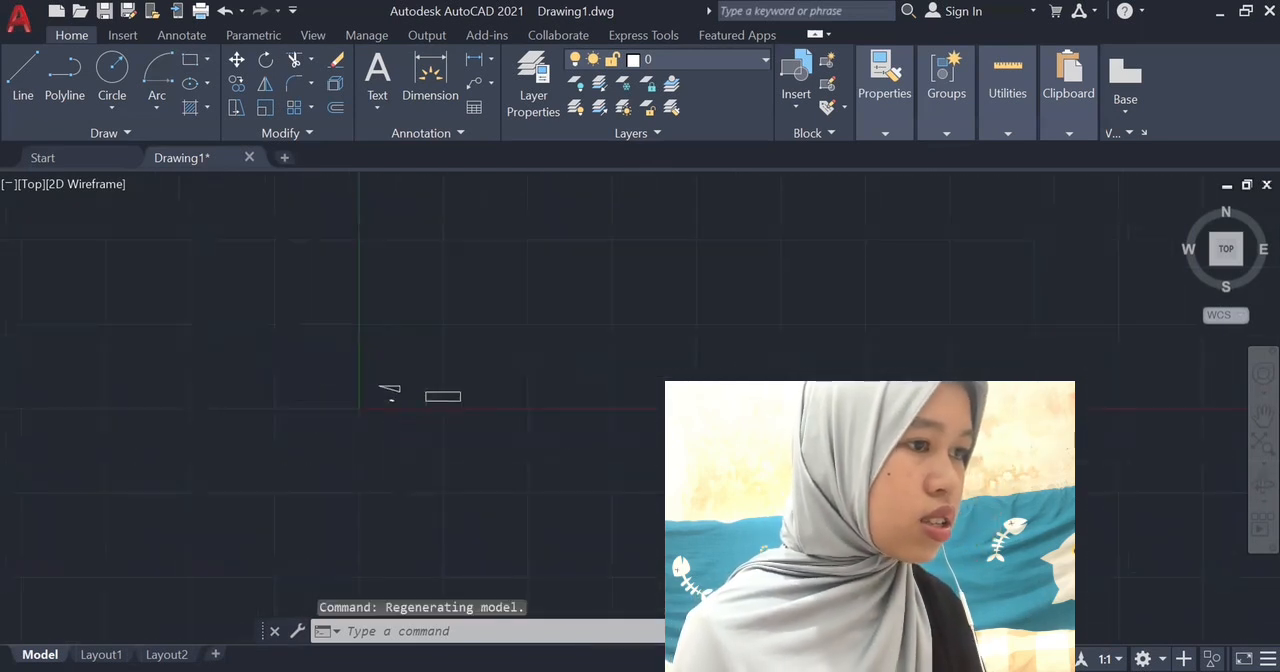
{"action": "scroll", "coordinate": [391, 399], "scroll_direction": "down", "scroll_amount": 3}
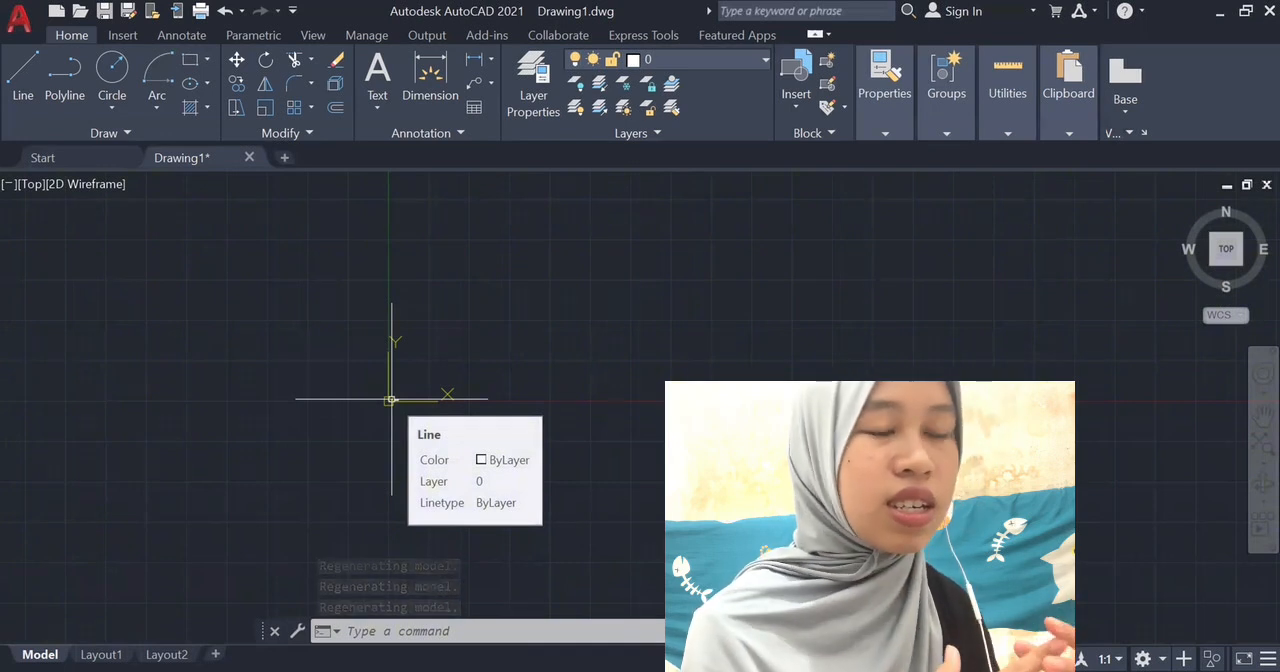
{"action": "key", "text": "Escape"}
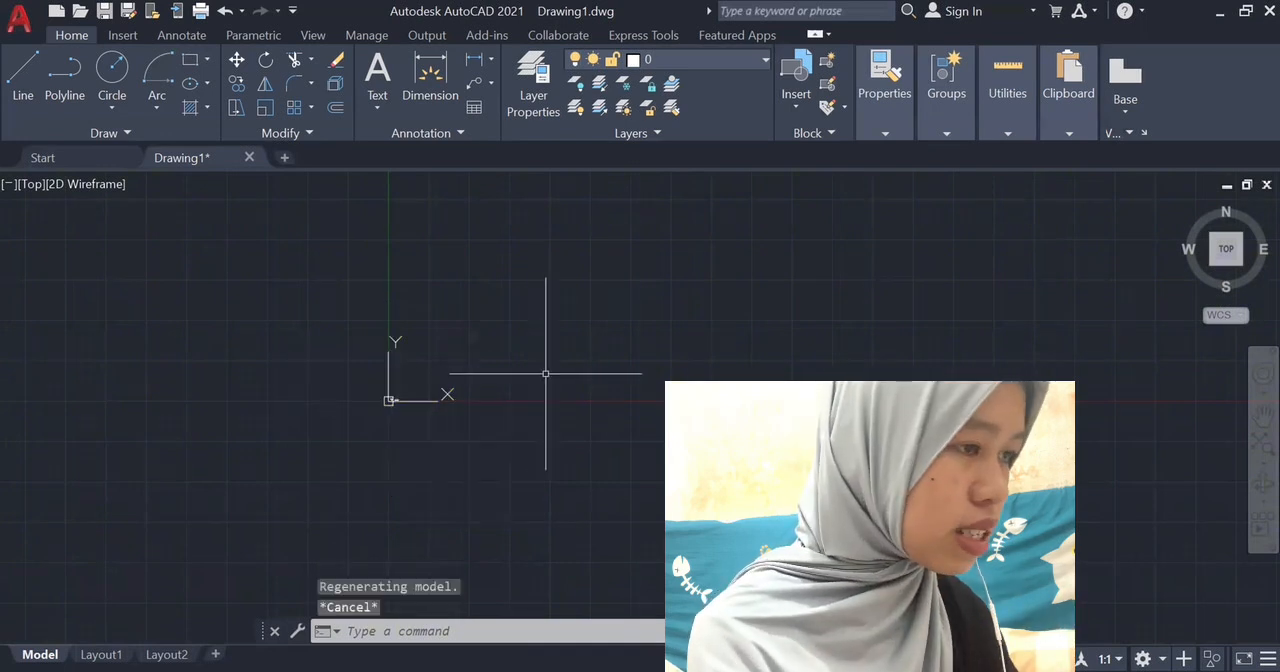
{"action": "type", "text": "ZOOM"}
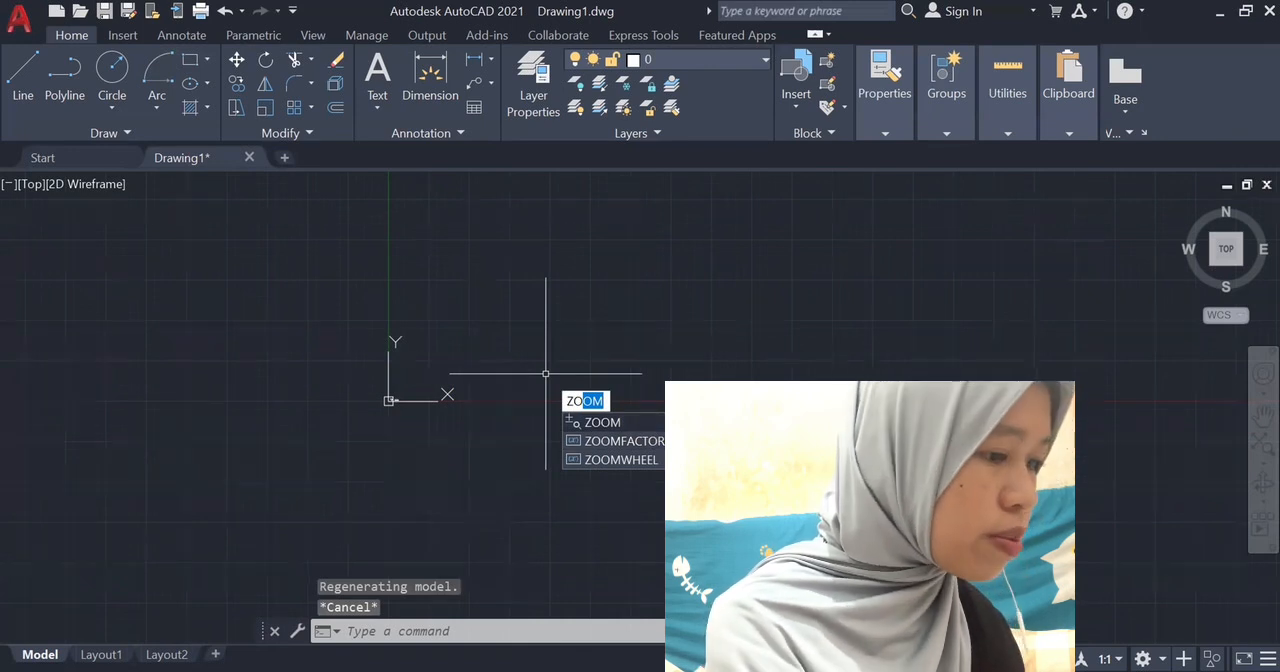
{"action": "key", "text": "Return"}
{"action": "scroll", "coordinate": [609, 416], "scroll_direction": "down", "scroll_amount": 4}
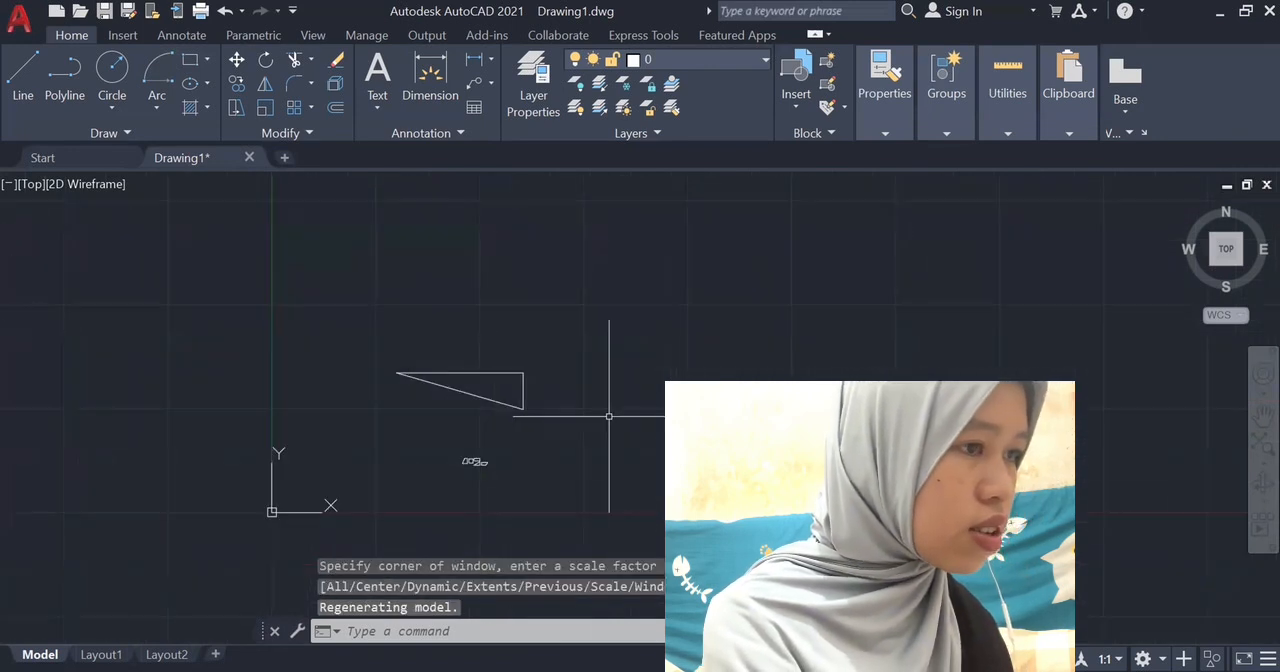
{"action": "scroll", "coordinate": [609, 416], "scroll_direction": "up", "scroll_amount": 5}
{"action": "scroll", "coordinate": [586, 360], "scroll_direction": "down", "scroll_amount": 5}
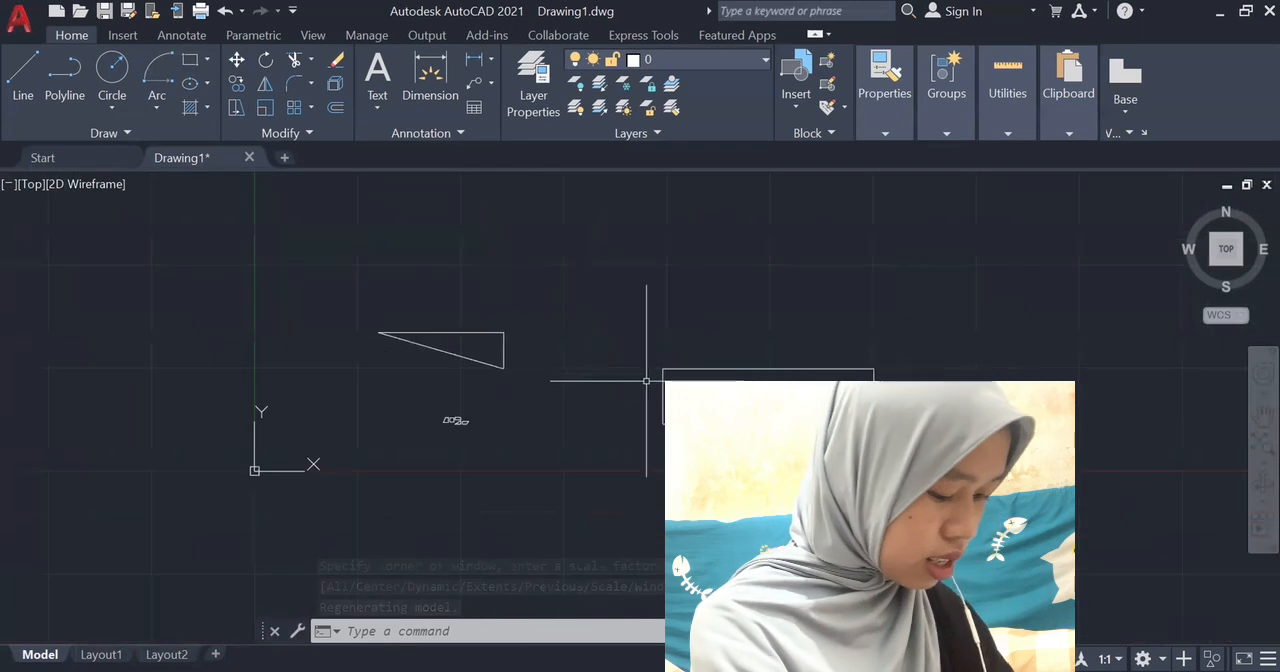
{"action": "scroll", "coordinate": [646, 381], "scroll_direction": "down", "scroll_amount": 6}
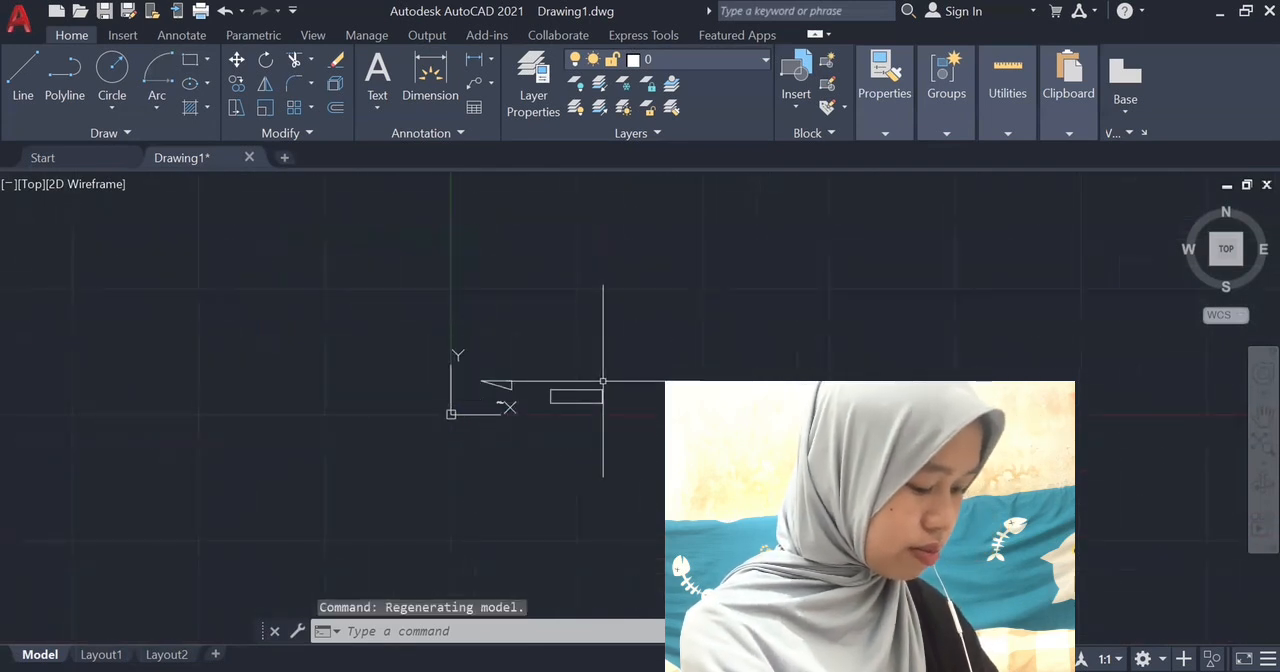
{"action": "scroll", "coordinate": [603, 381], "scroll_direction": "up", "scroll_amount": 8}
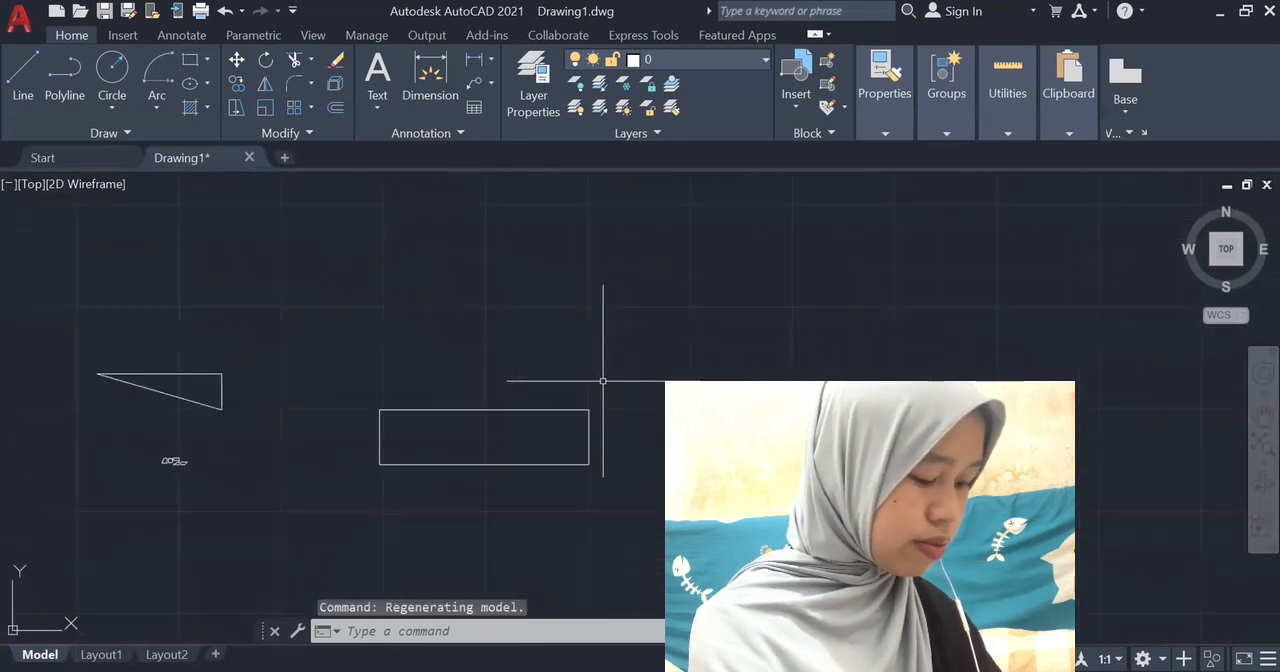
Pan the view in several directions until the large rectangle sits near the middle of the drawing area.
{"action": "left_click", "coordinate": [1259, 418]}
{"action": "left_click_drag", "start_coordinate": [595, 402], "coordinate": [1101, 312]}
{"action": "left_click_drag", "start_coordinate": [512, 368], "coordinate": [734, 363]}
{"action": "left_click_drag", "start_coordinate": [598, 403], "coordinate": [140, 393]}
{"action": "left_click_drag", "start_coordinate": [660, 455], "coordinate": [516, 449]}
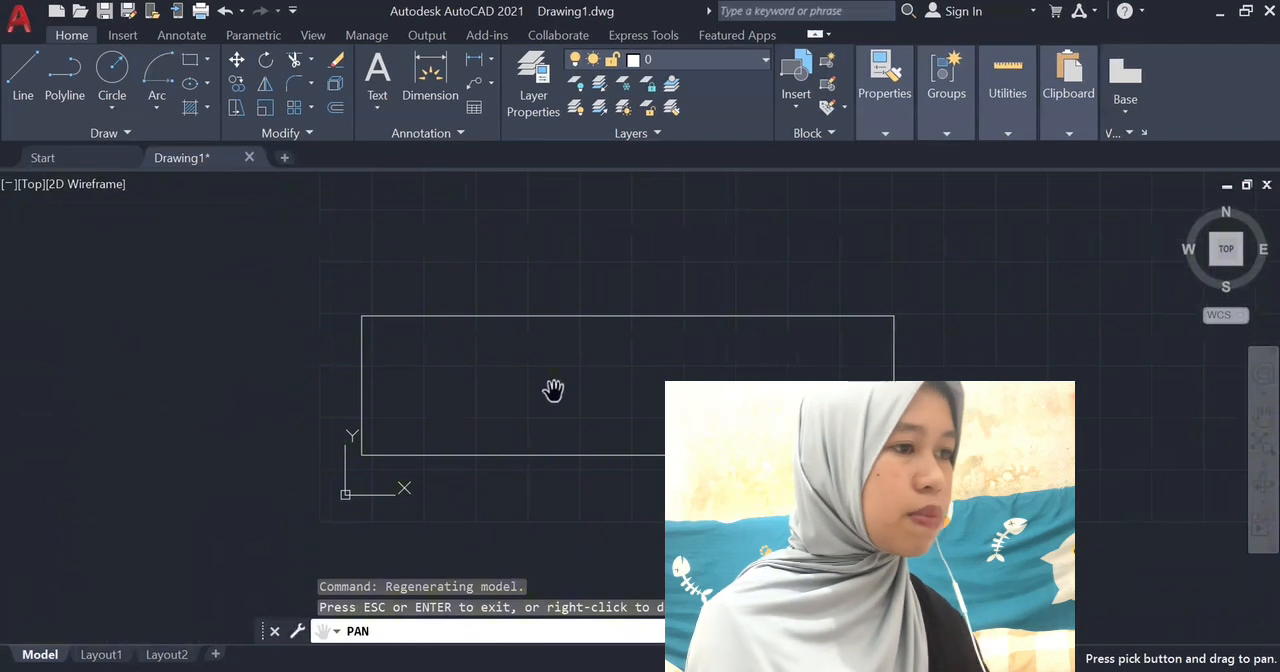
{"action": "key", "text": "Escape"}
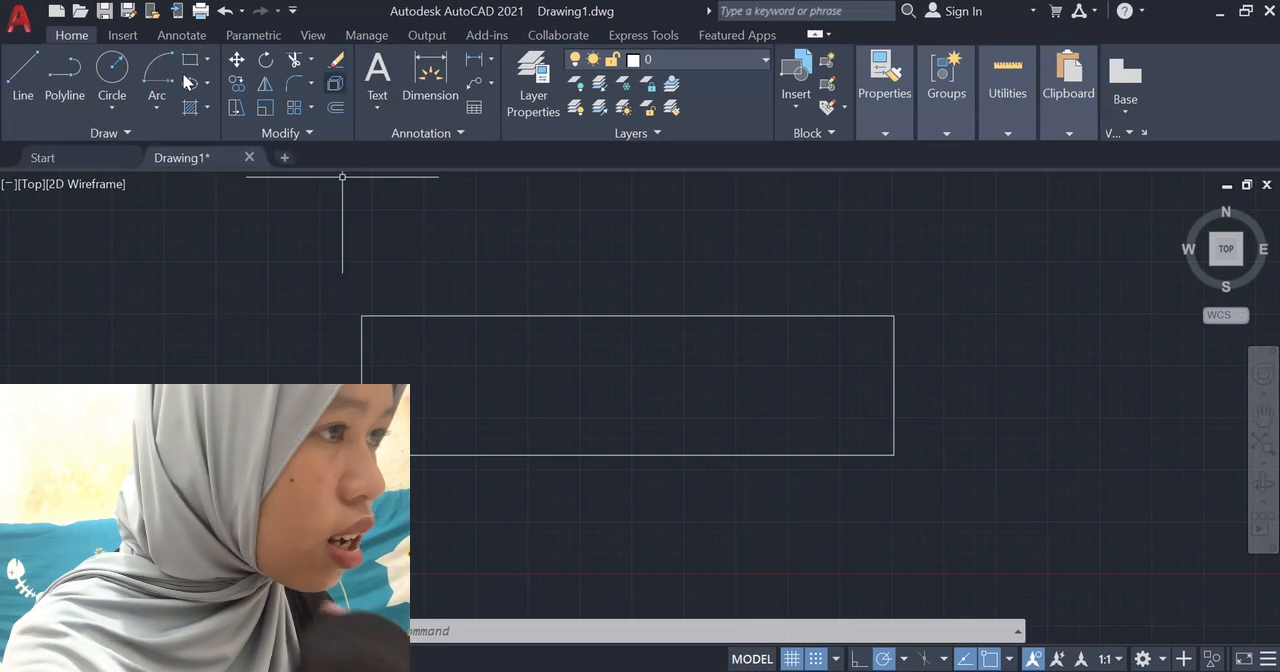
Hatch the inside of the large rectangle with the AR-BRSTD brick pattern.
{"action": "left_click", "coordinate": [193, 107]}
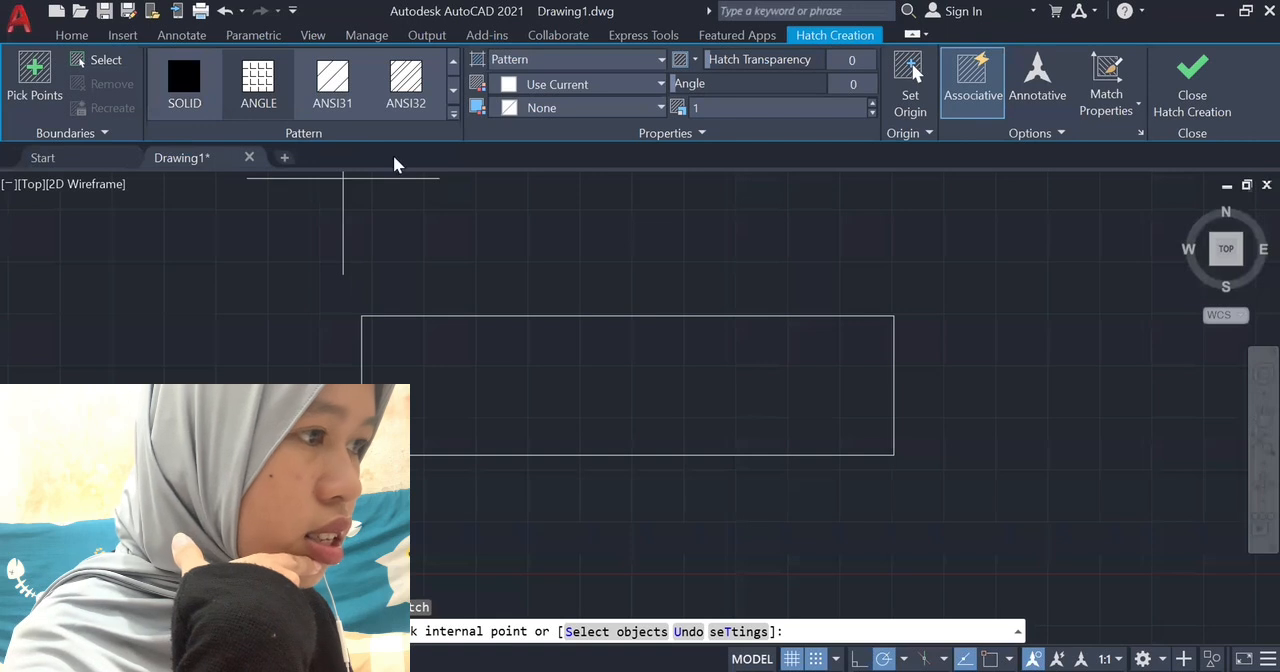
{"action": "left_click", "coordinate": [451, 111]}
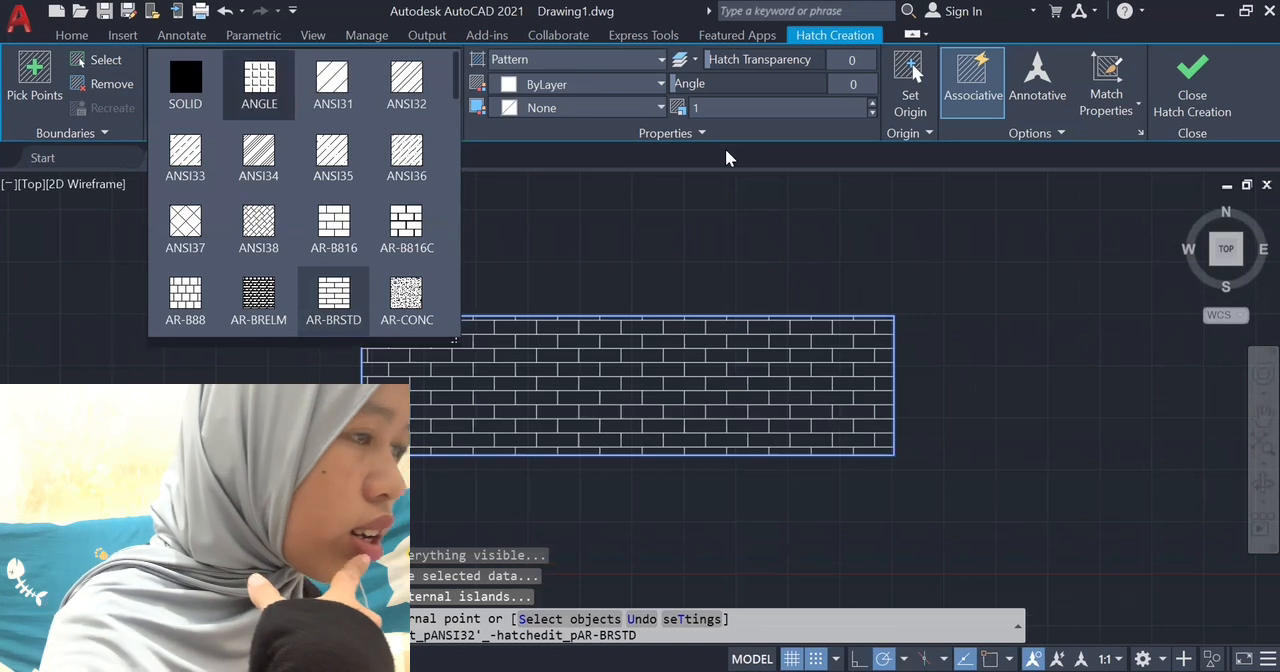
{"action": "mouse_move", "coordinate": [690, 90]}
{"action": "left_mouse_down"}
{"action": "mouse_move", "coordinate": [746, 95]}
{"action": "mouse_move", "coordinate": [672, 100]}
{"action": "mouse_move", "coordinate": [820, 93]}
{"action": "mouse_move", "coordinate": [666, 94]}
{"action": "mouse_move", "coordinate": [663, 105]}
{"action": "left_mouse_up"}
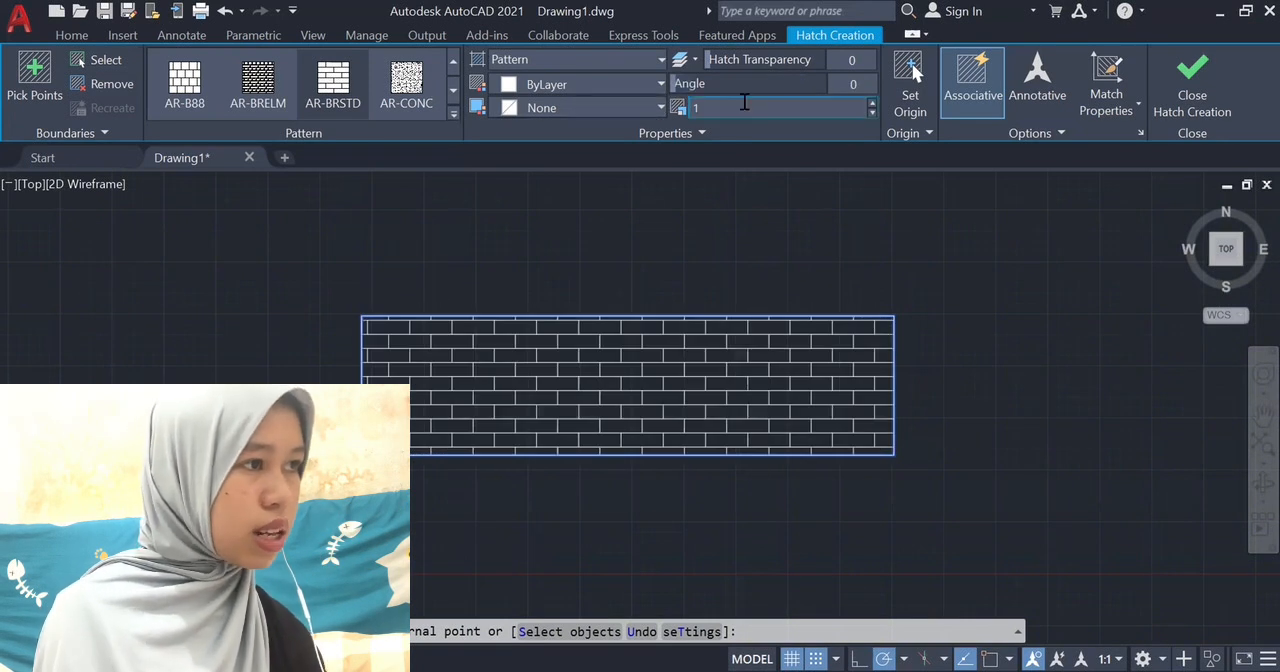
Try hatch scales of 50 and 4 on the rectangle's brick pattern.
{"action": "left_click", "coordinate": [744, 103]}
{"action": "type", "text": "50"}
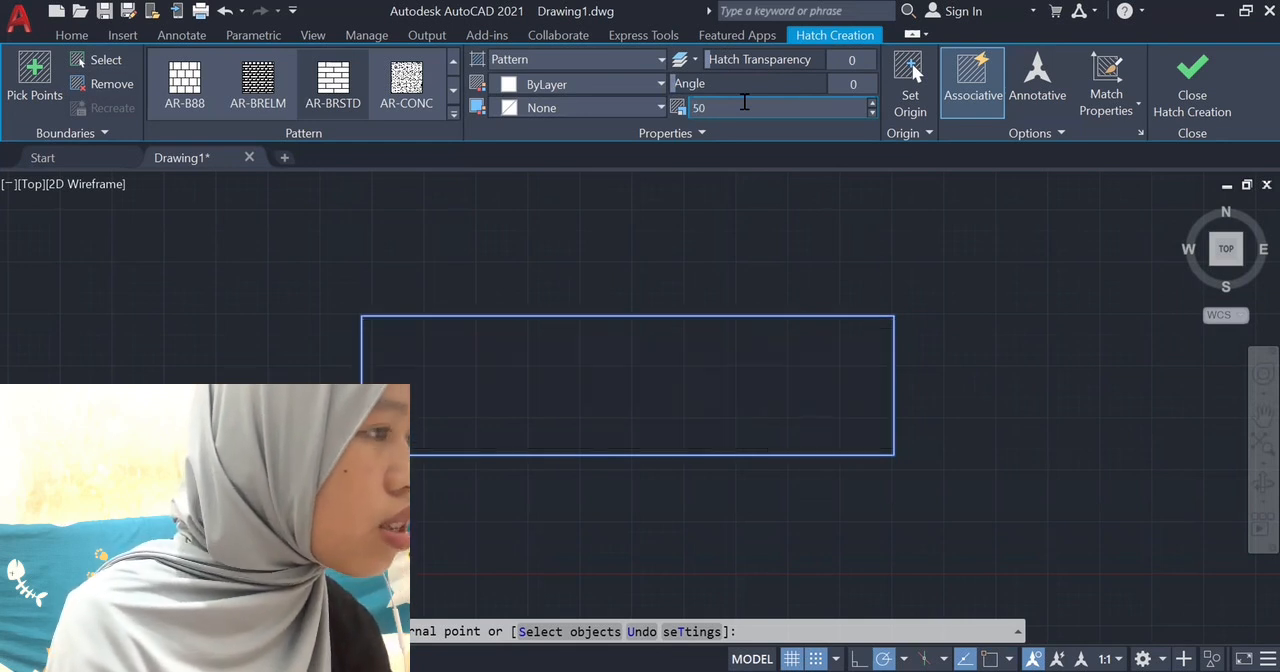
{"action": "left_click", "coordinate": [703, 107]}
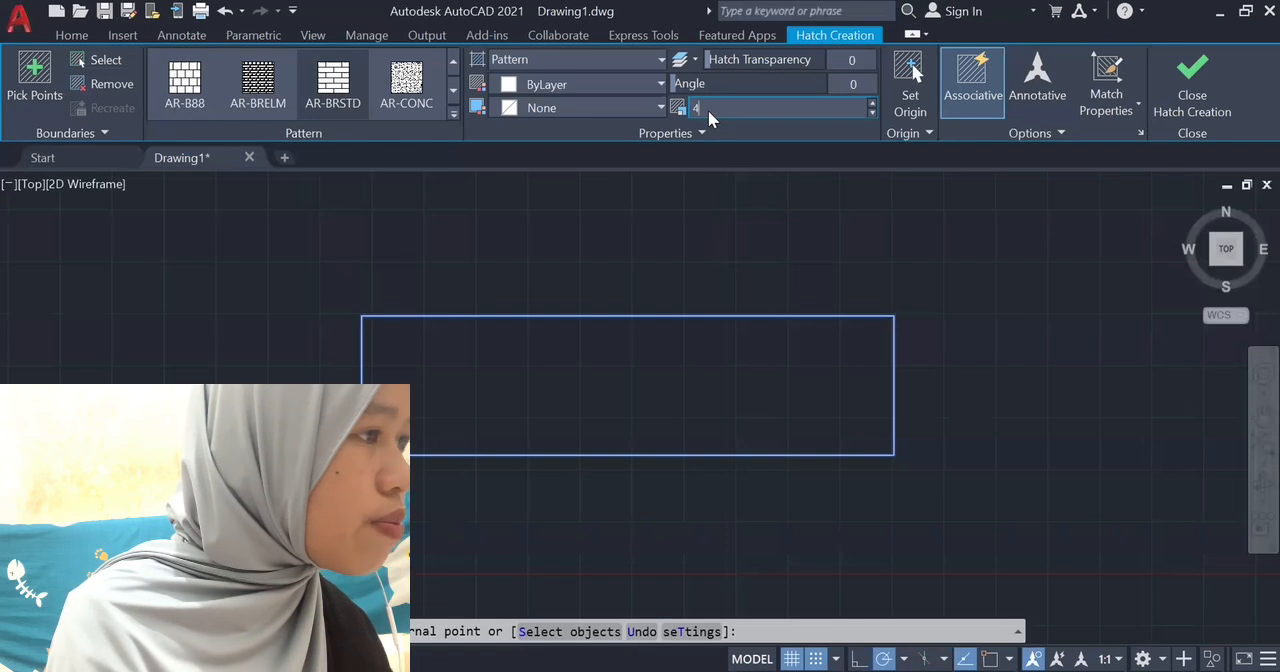
{"action": "type", "text": "4"}
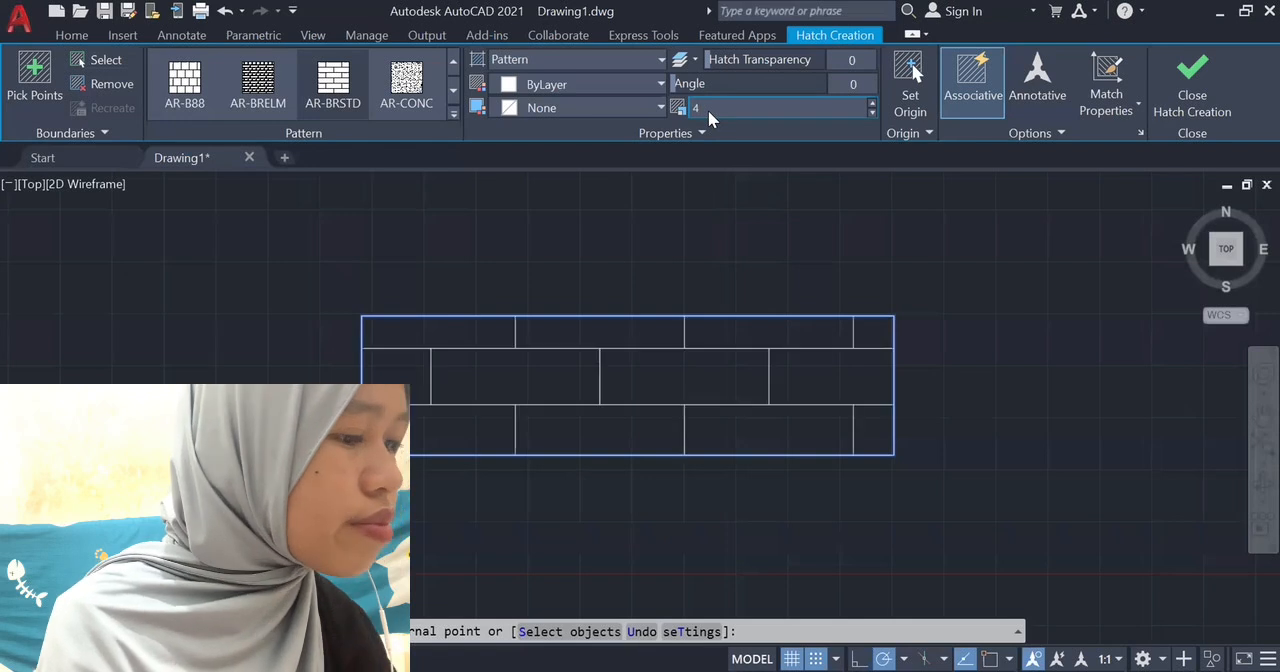
Reduce the brick pattern's hatch scale to 0.86.
{"action": "left_click", "coordinate": [872, 113]}
{"action": "left_click", "coordinate": [872, 113]}
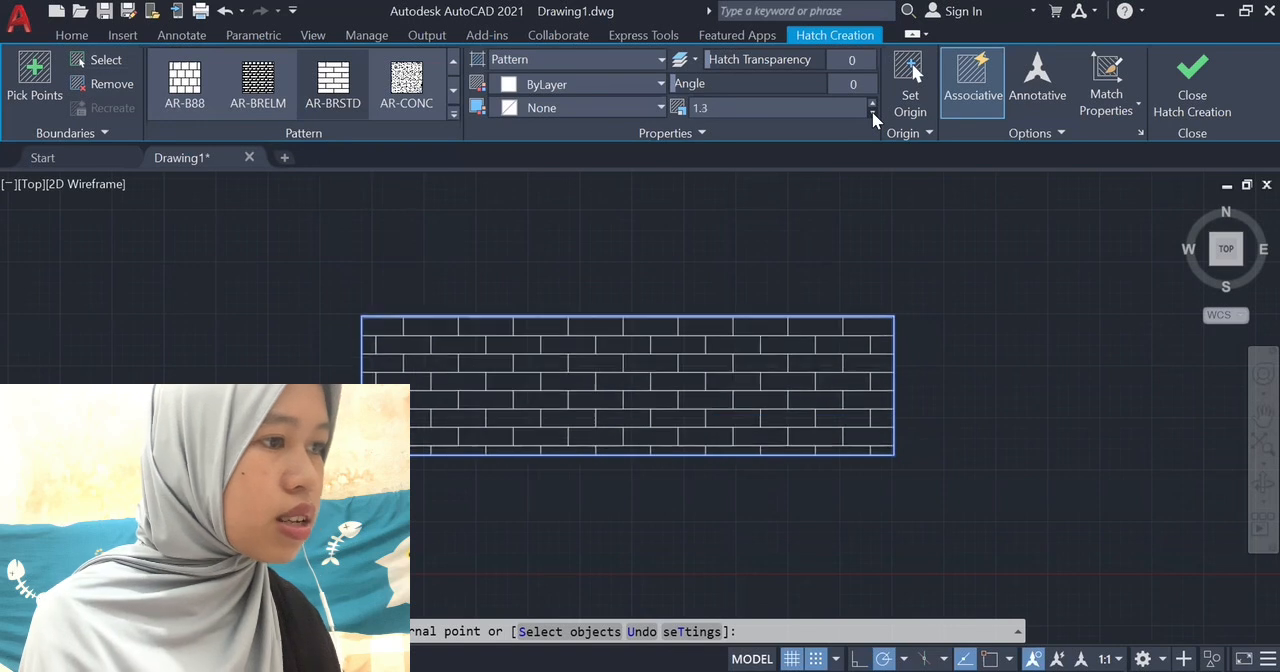
{"action": "left_click", "coordinate": [872, 113]}
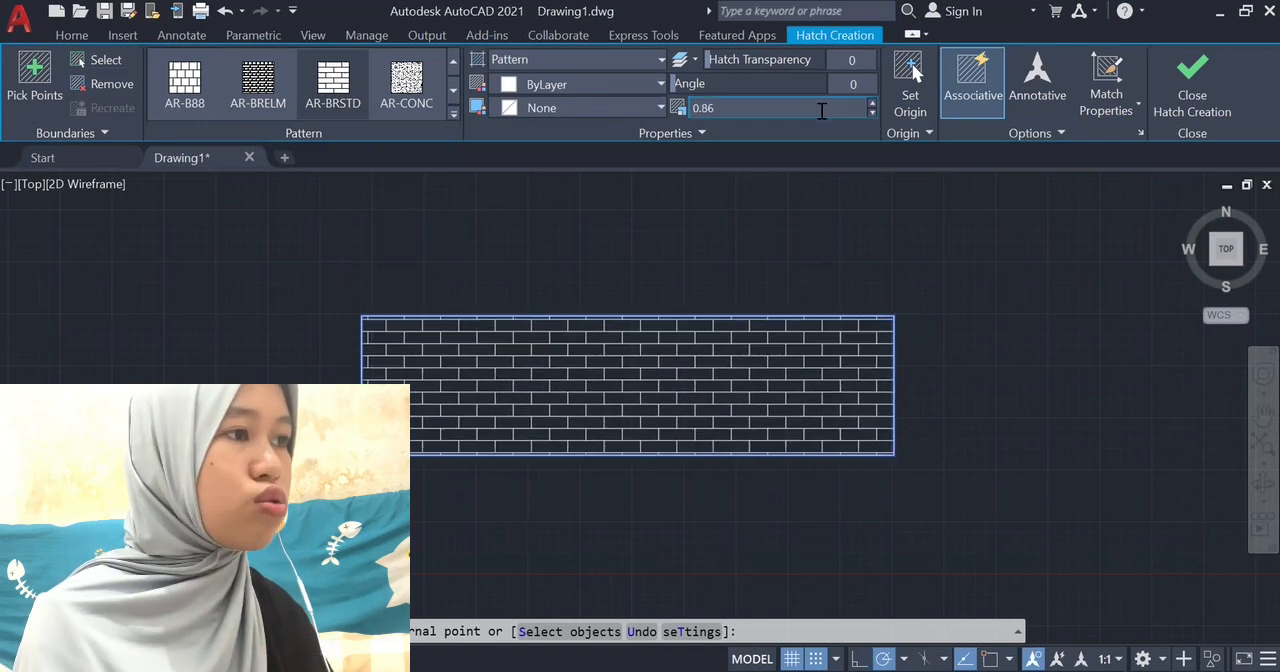
{"action": "left_click", "coordinate": [517, 233]}
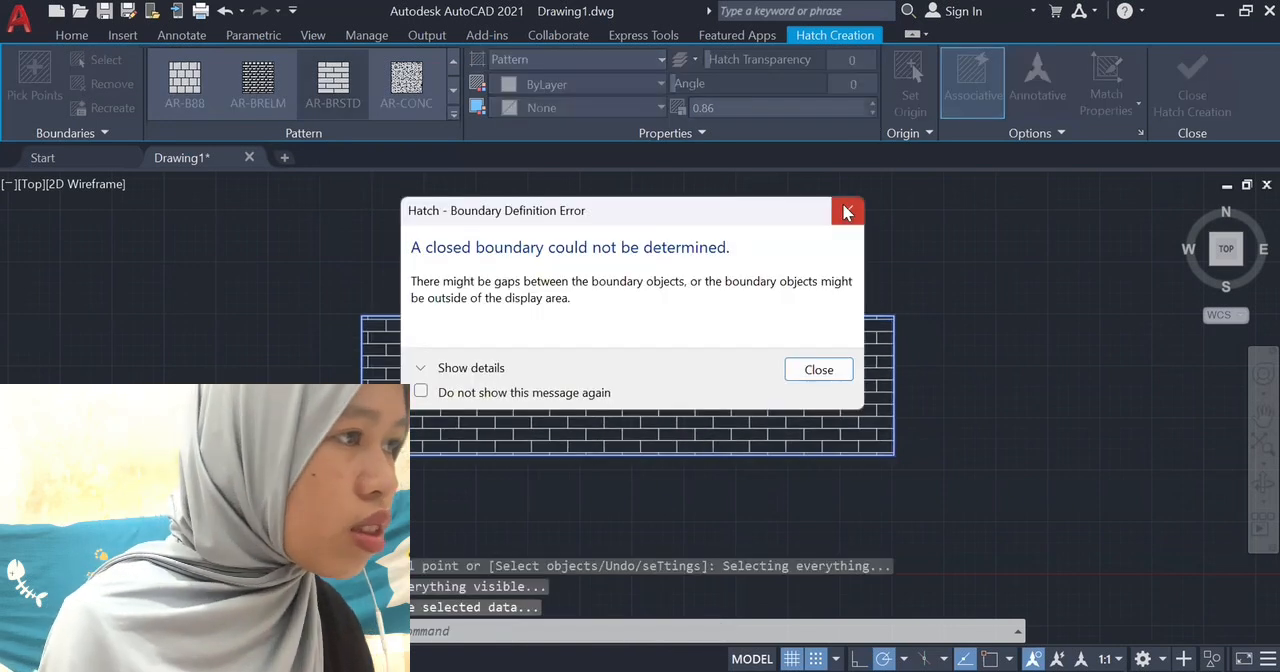
{"action": "left_click", "coordinate": [847, 211]}
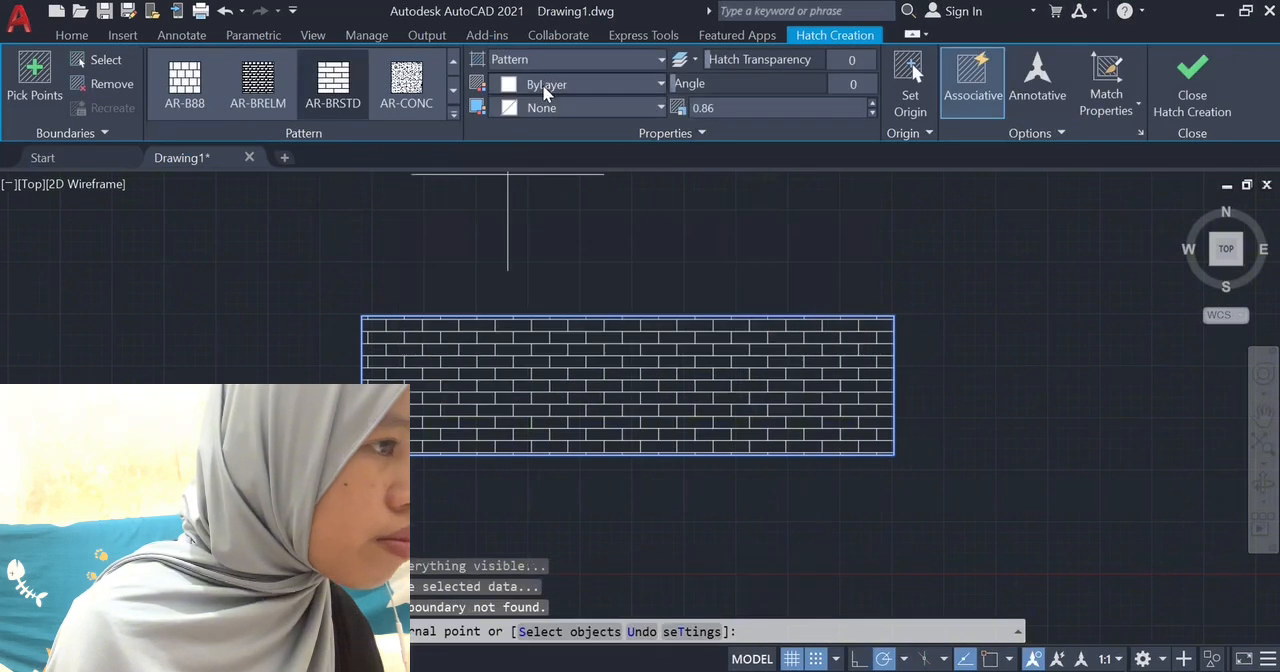
Give the brick hatch an orange background colour of 205,105,40 and finish the hatch.
{"action": "left_click", "coordinate": [557, 106]}
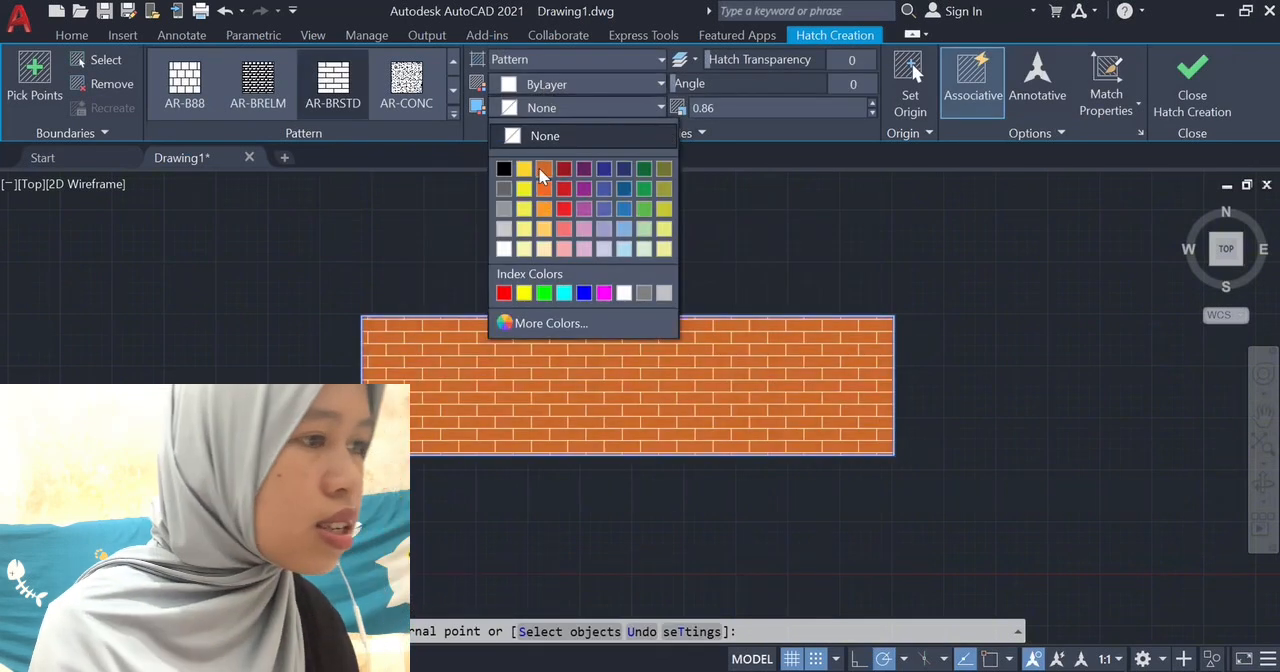
{"action": "left_click", "coordinate": [542, 170]}
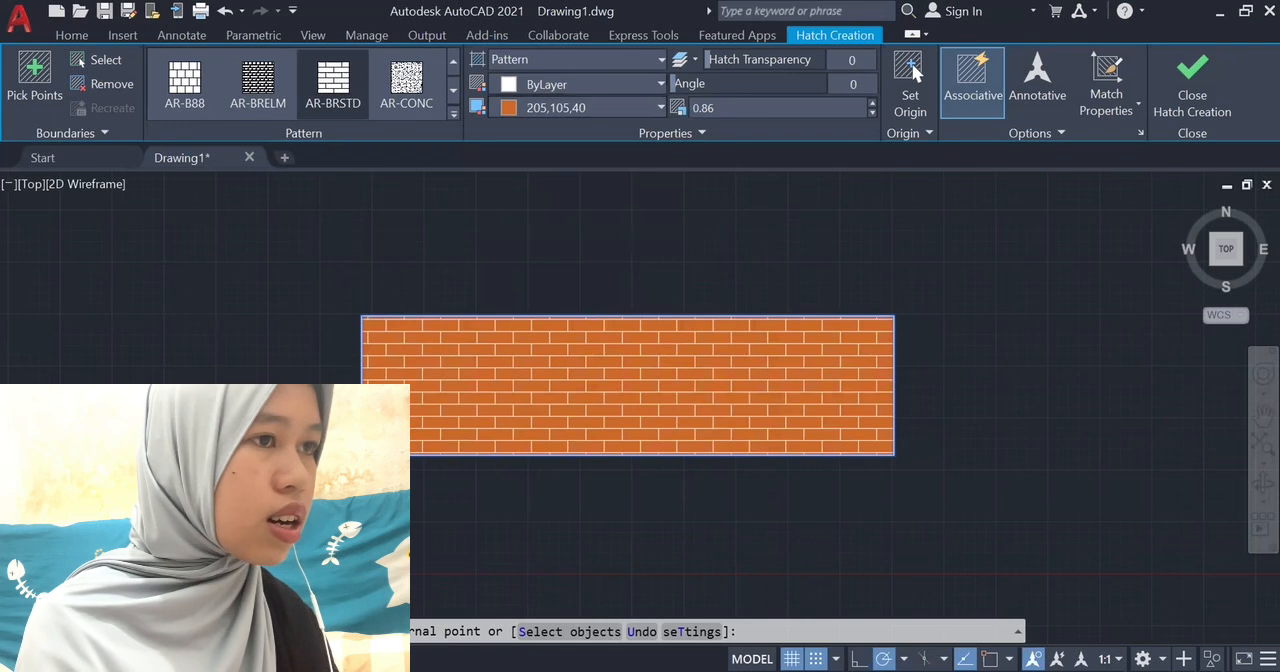
{"action": "left_click", "coordinate": [1203, 113]}
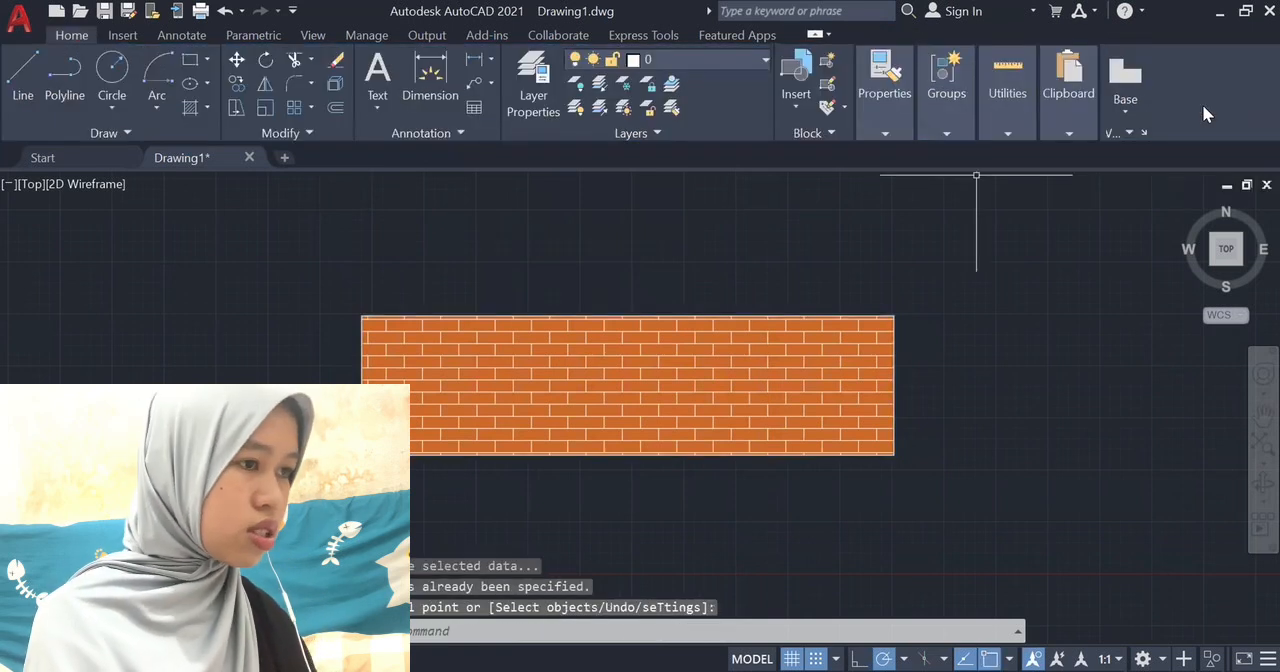